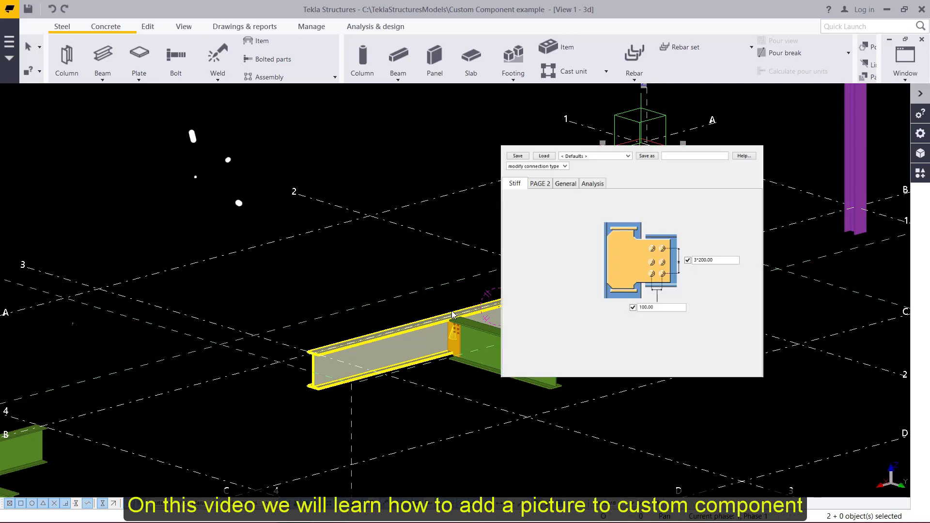
# Open the Custom Component Dialog Editor for the shear plate connection between the two beams.
pyautogui.scroll(6, 452, 314)
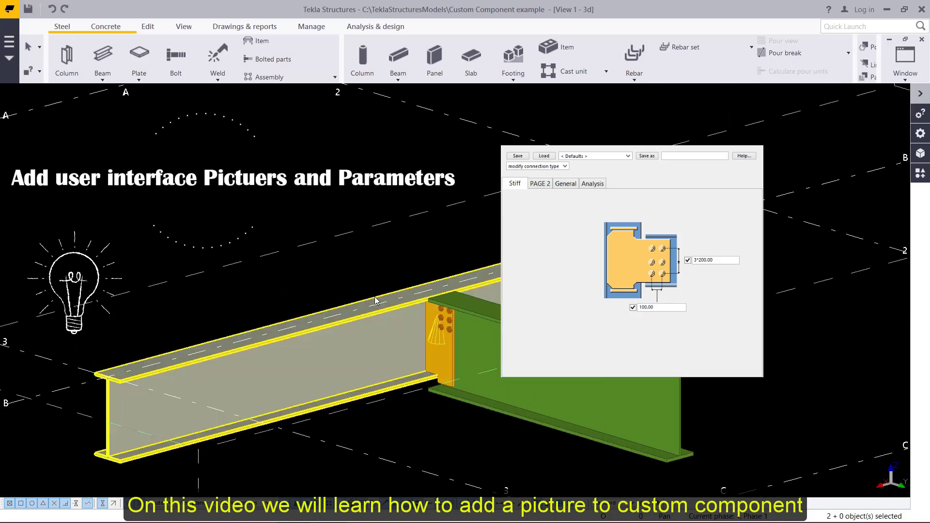
pyautogui.scroll(-5, 487, 349)
pyautogui.click(486, 359)
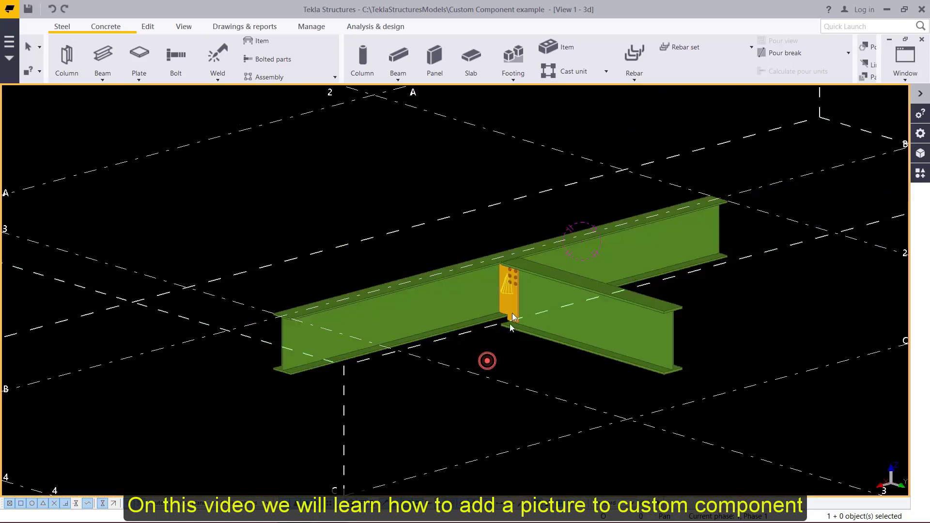
pyautogui.click(501, 310)
pyautogui.scroll(4, 508, 297)
pyautogui.scroll(3, 507, 297)
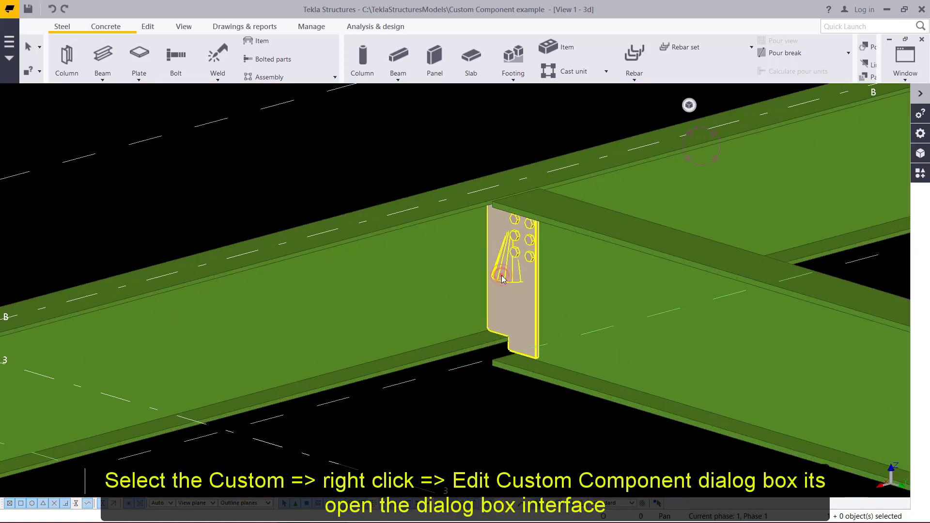
pyautogui.rightClick(502, 278)
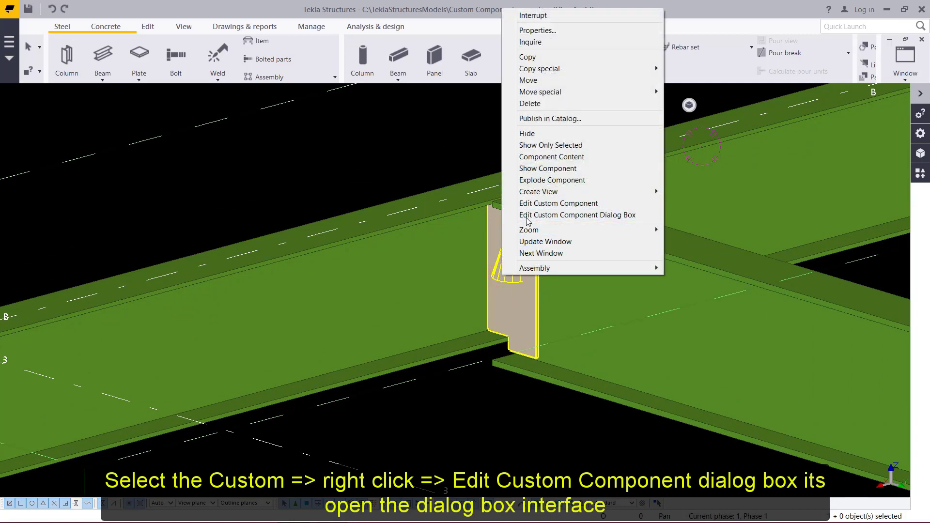
pyautogui.click(615, 215)
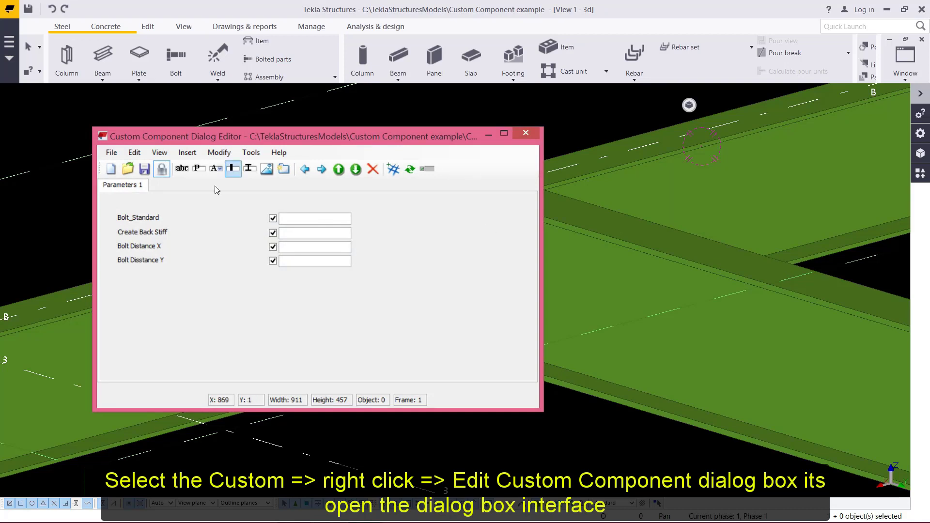
pyautogui.moveTo(348, 147); pyautogui.dragTo(525, 156)
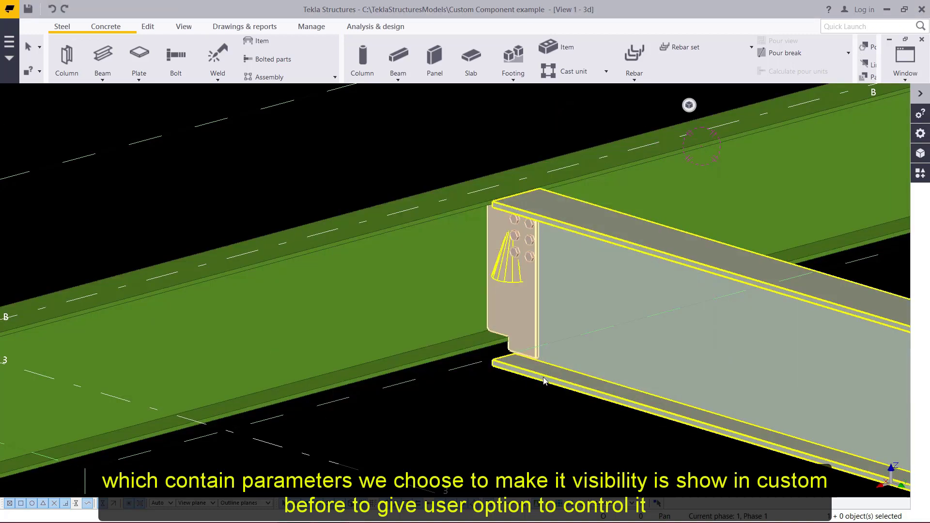
# Review the Shear_Plate connection's user parameters in its properties dialog, close it and reopen the component's dialog editor.
pyautogui.doubleClick(542, 379)
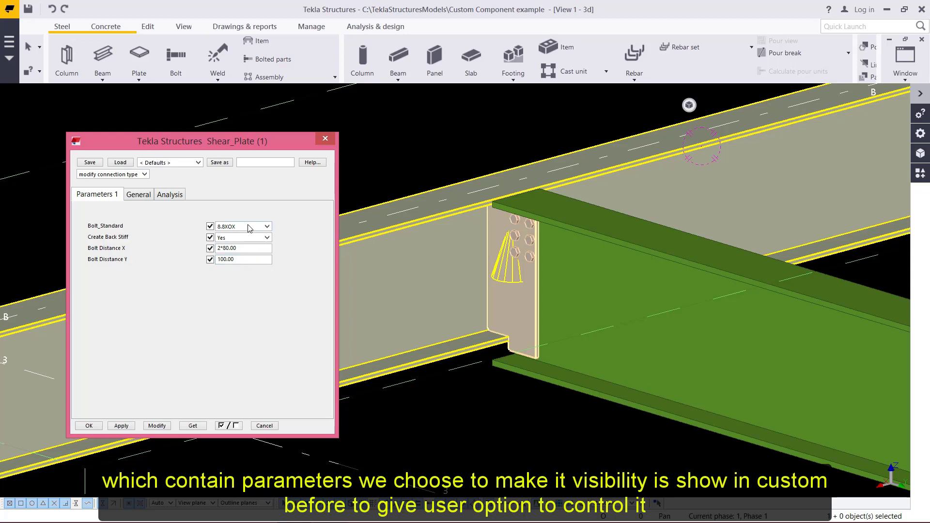
pyautogui.click(325, 138)
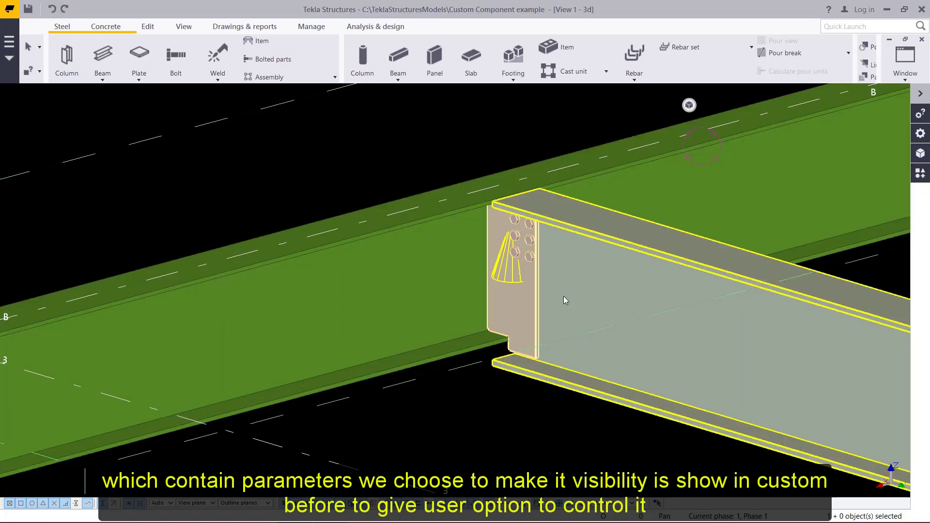
pyautogui.rightClick(510, 276)
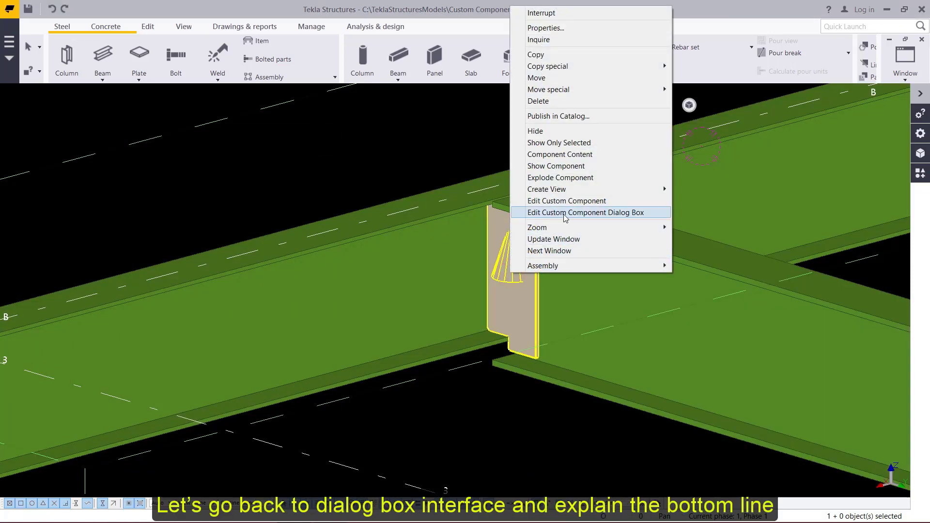
pyautogui.click(604, 213)
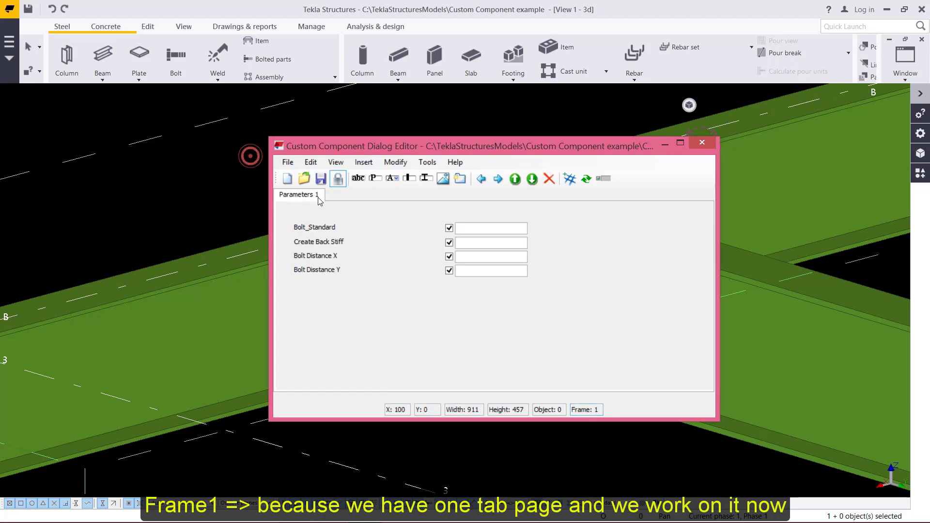
# Rename the Parameters 1 tab as Stiff and resize the dialog frame to about 916 wide by 368 high.
pyautogui.doubleClick(310, 194)
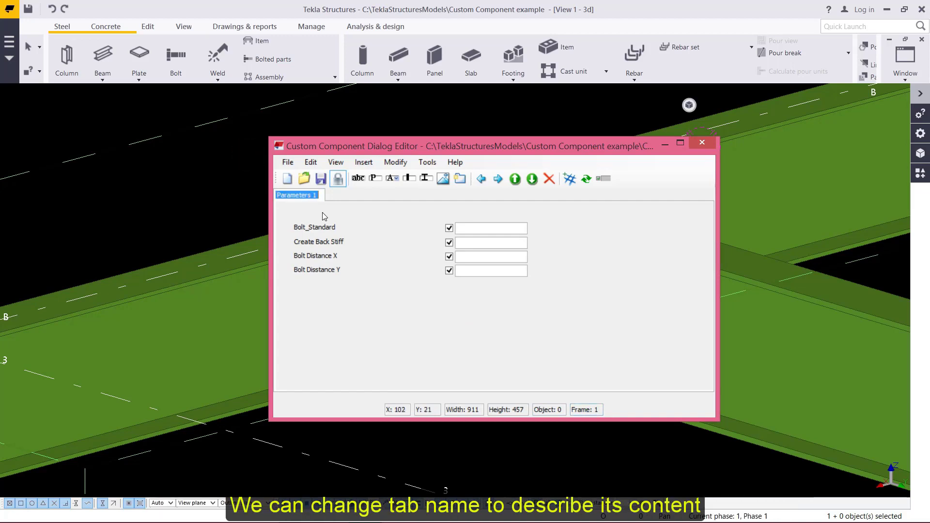
pyautogui.write('Stiff')
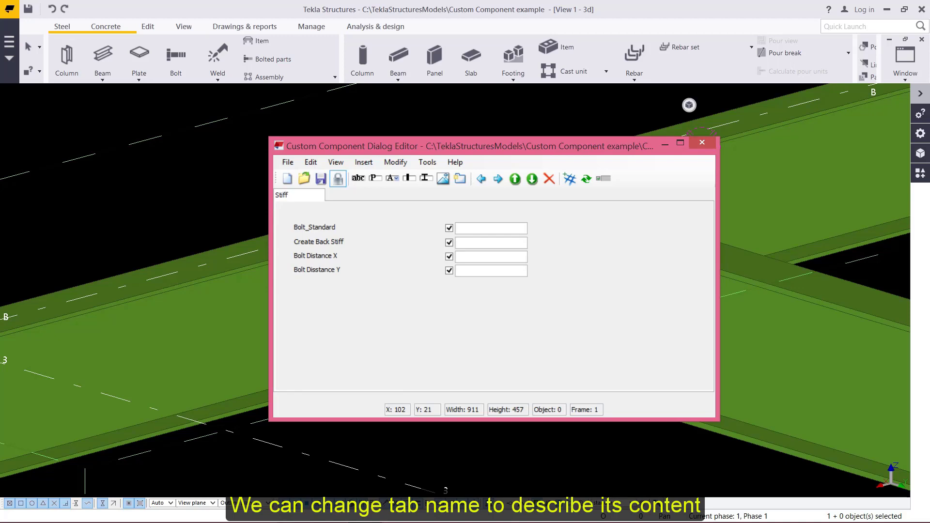
pyautogui.click(325, 217)
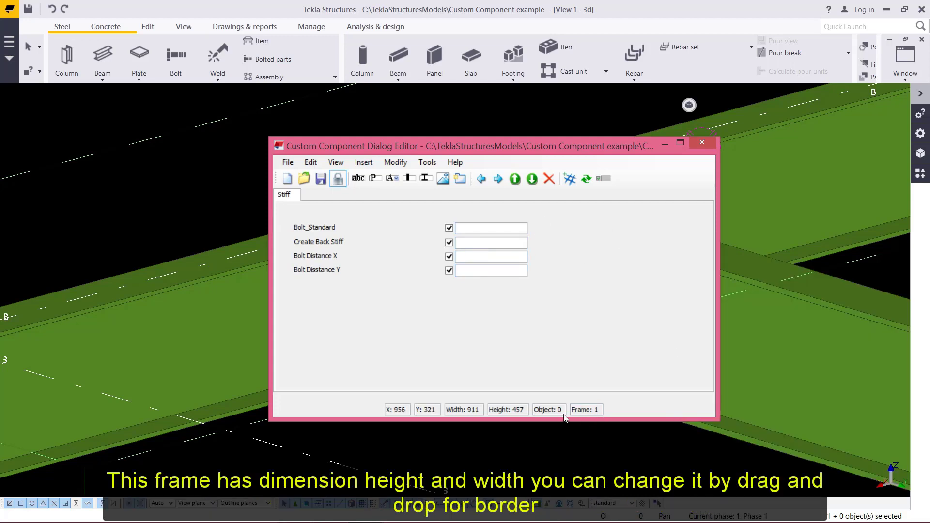
pyautogui.moveTo(557, 420)
pyautogui.mouseDown()
pyautogui.moveTo(556, 408)
pyautogui.moveTo(556, 421)
pyautogui.mouseUp()
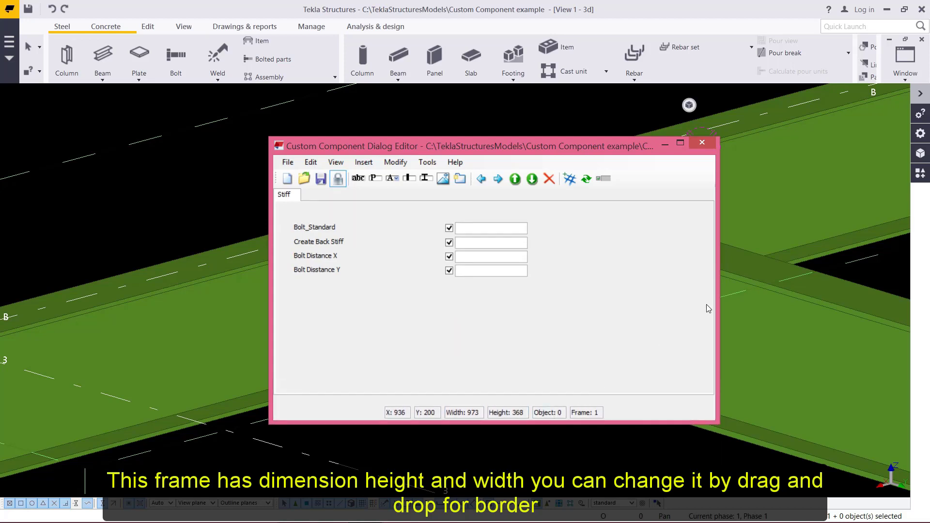
pyautogui.moveTo(715, 305); pyautogui.dragTo(694, 302)
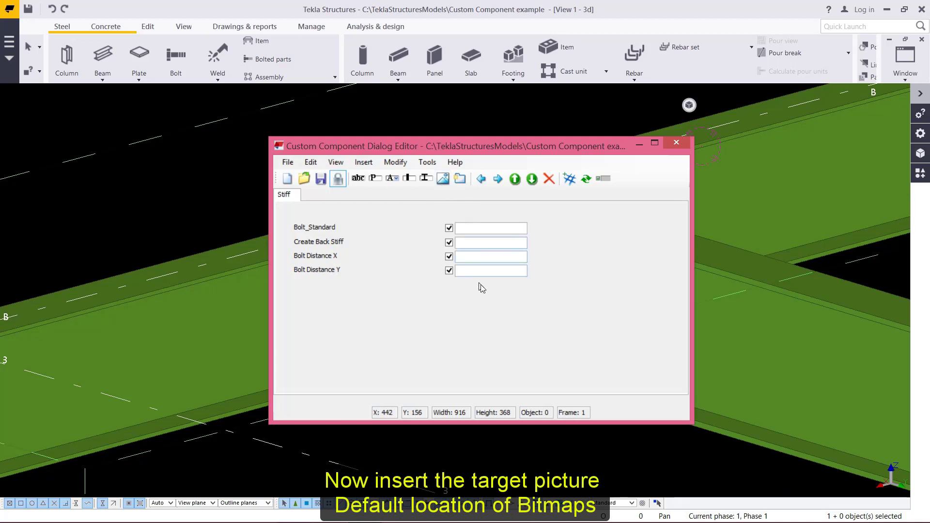
# Insert the picture bolts.bmp from the Desktop folder into the Stiff tab and shift it to the right.
pyautogui.click(444, 183)
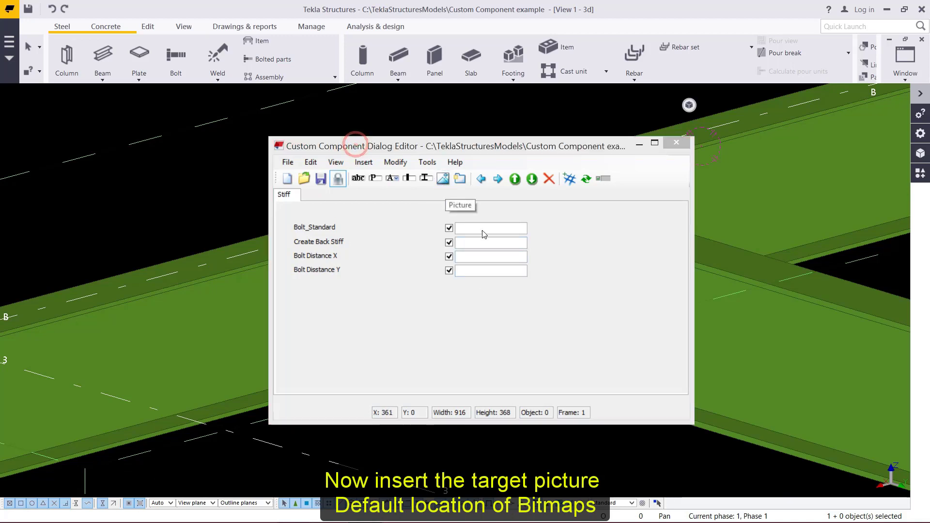
pyautogui.click(484, 236)
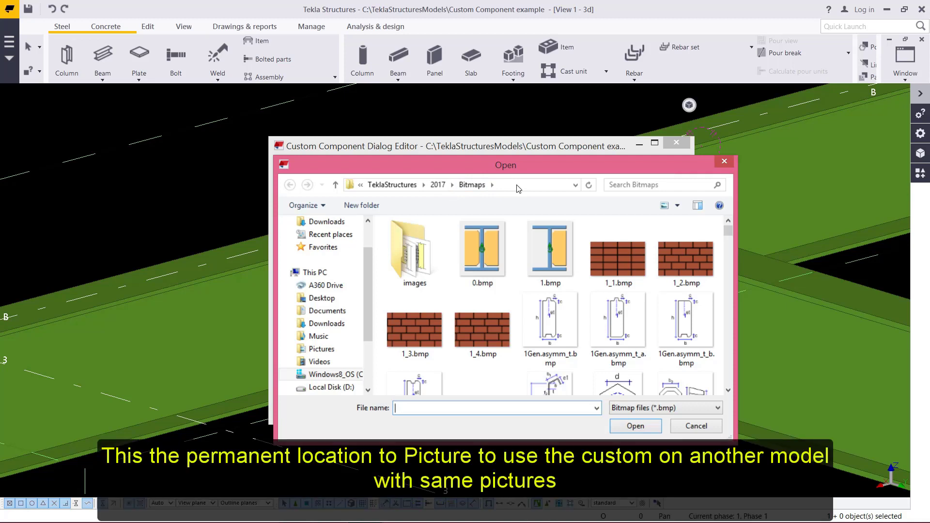
pyautogui.click(321, 298)
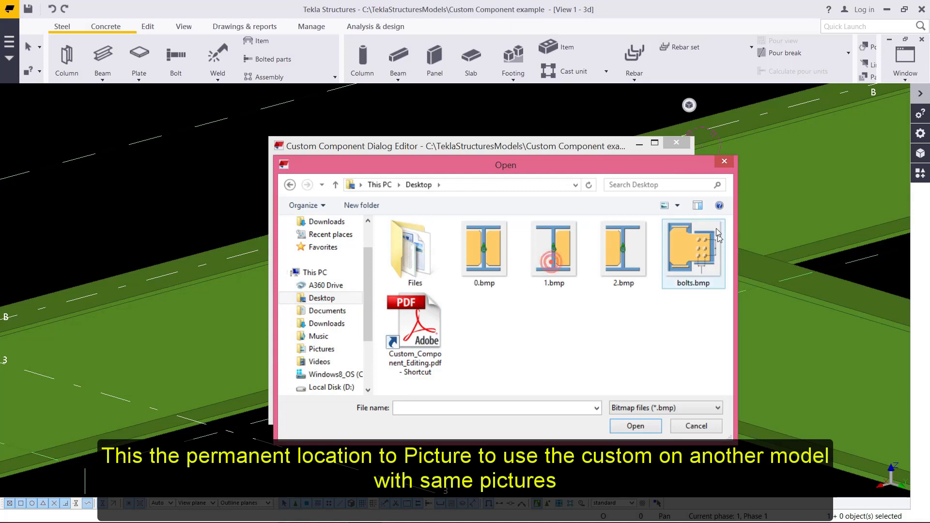
pyautogui.click(693, 251)
pyautogui.click(635, 425)
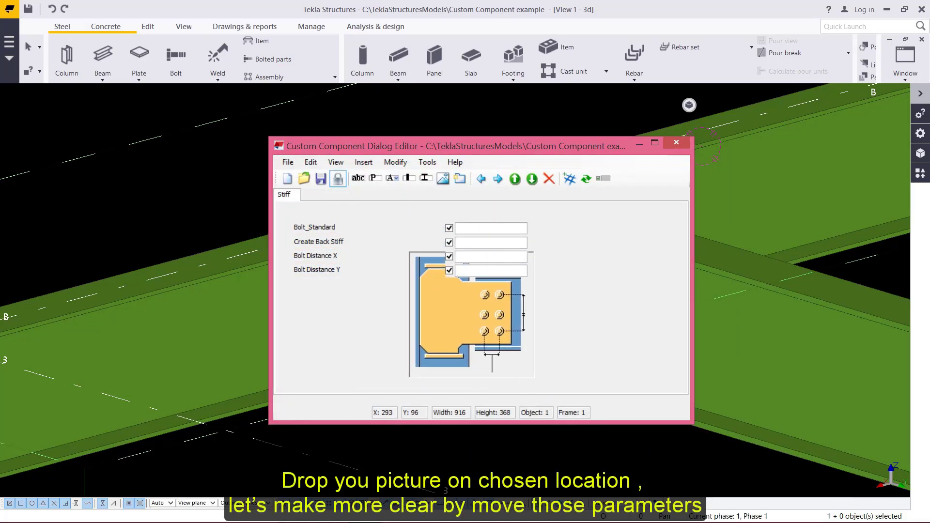
pyautogui.click(486, 225)
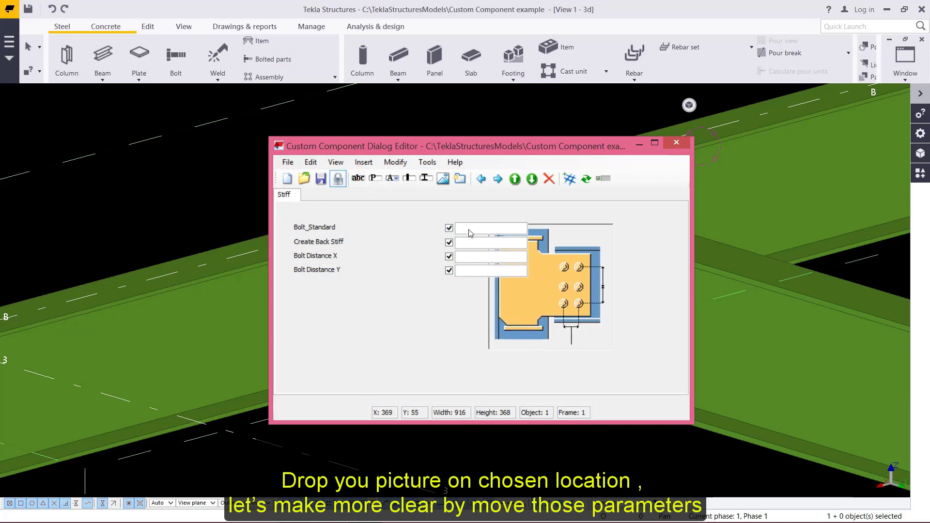
# Move the four parameter input fields closer to their labels so they clear the picture.
pyautogui.moveTo(477, 214); pyautogui.dragTo(366, 232)
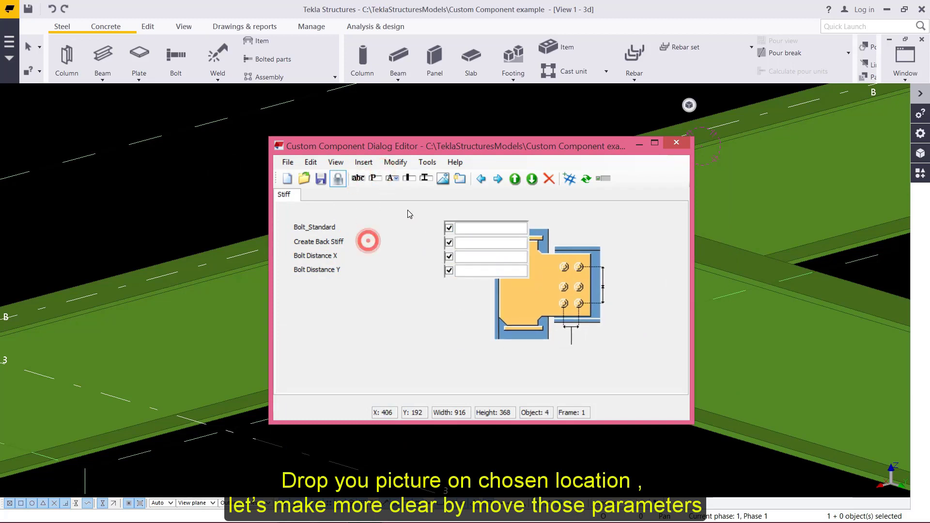
pyautogui.moveTo(452, 230); pyautogui.dragTo(388, 229)
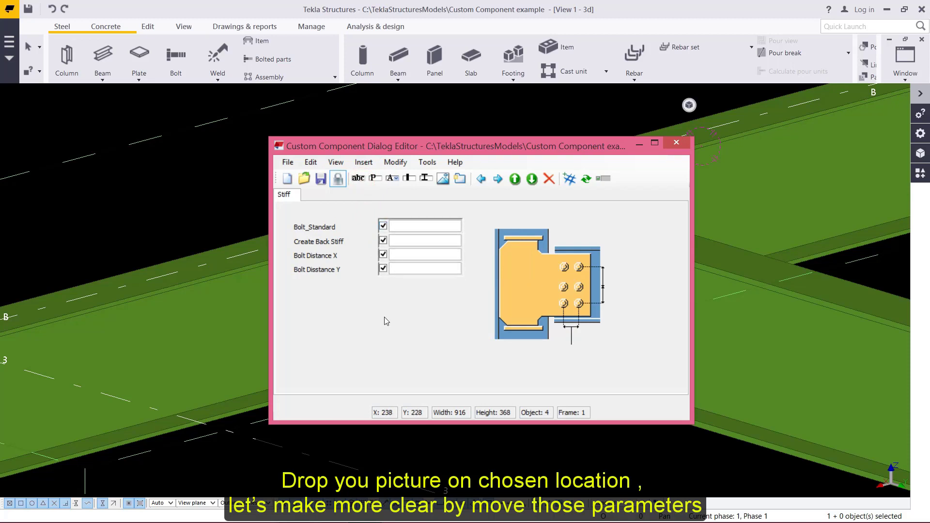
pyautogui.click(353, 256)
# Move the Bolt Disstance Y field below the picture's horizontal bolt spacing and the Bolt Distance X field beside its vertical spacing.
pyautogui.moveTo(397, 273); pyautogui.dragTo(551, 360)
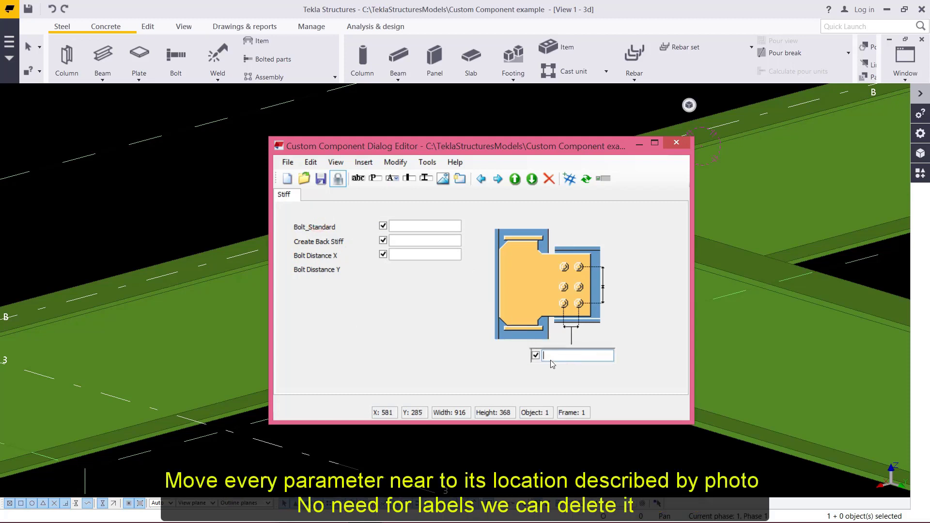
pyautogui.click(300, 279)
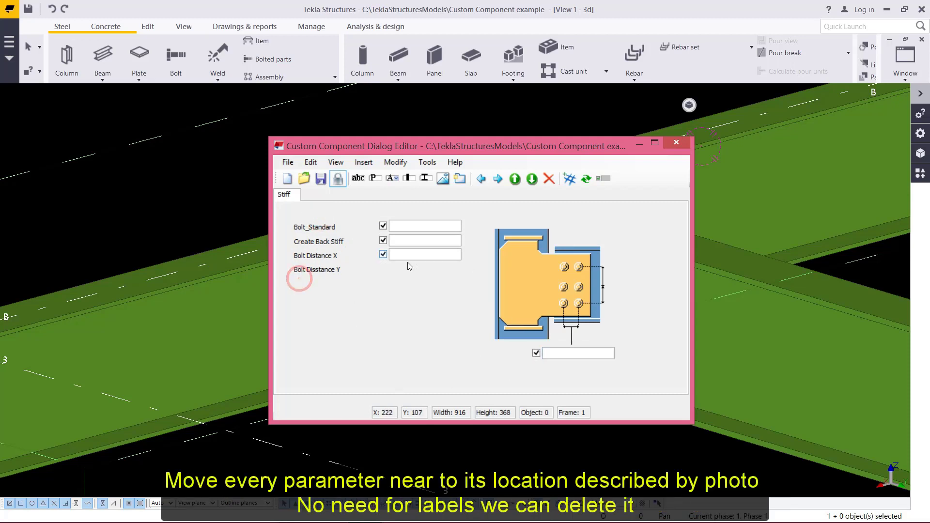
pyautogui.moveTo(412, 258); pyautogui.dragTo(642, 291)
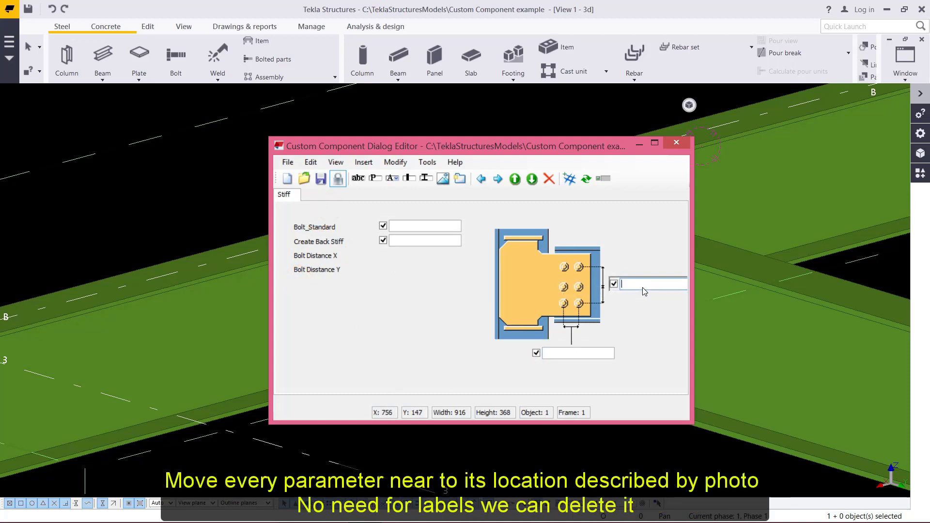
# Shift the picture together with its Bolt Distance X field to the left and realign the Bolt Disstance Y field beneath it.
pyautogui.click(634, 223)
pyautogui.moveTo(654, 233)
pyautogui.mouseDown()
pyautogui.moveTo(537, 345)
pyautogui.moveTo(540, 304)
pyautogui.moveTo(466, 332)
pyautogui.moveTo(473, 322)
pyautogui.mouseUp()
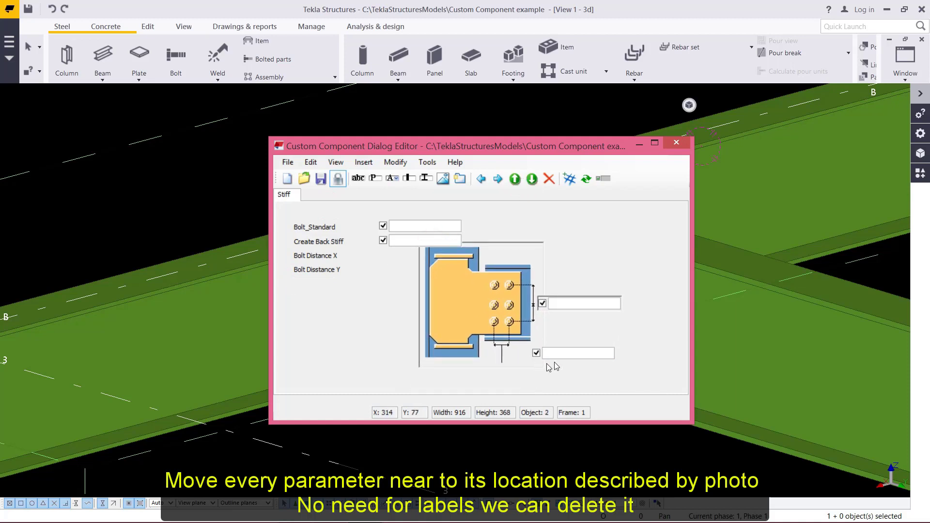
pyautogui.moveTo(587, 359); pyautogui.dragTo(517, 377)
# Delete the Bolt Disstance Y and Bolt Distance X text labels from the Stiff tab.
pyautogui.click(320, 270)
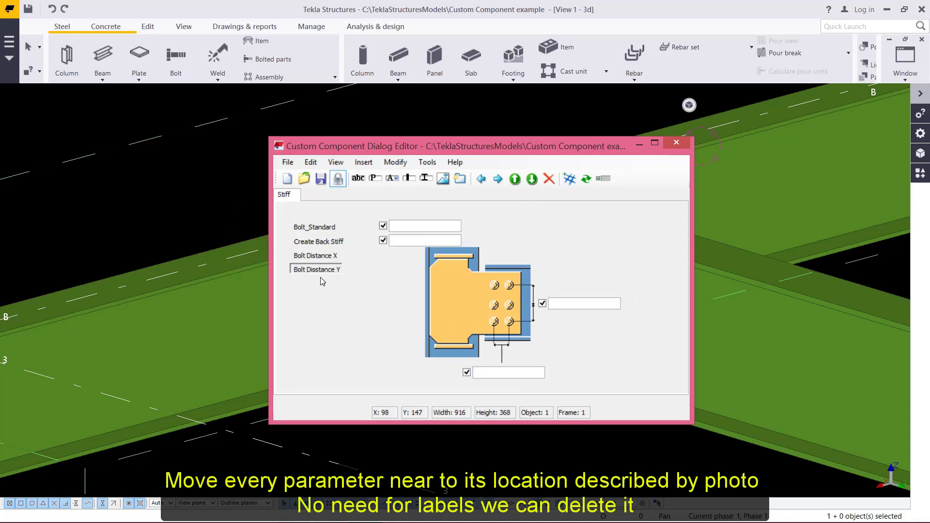
pyautogui.press('Delete')
pyautogui.click(315, 257)
pyautogui.press('Delete')
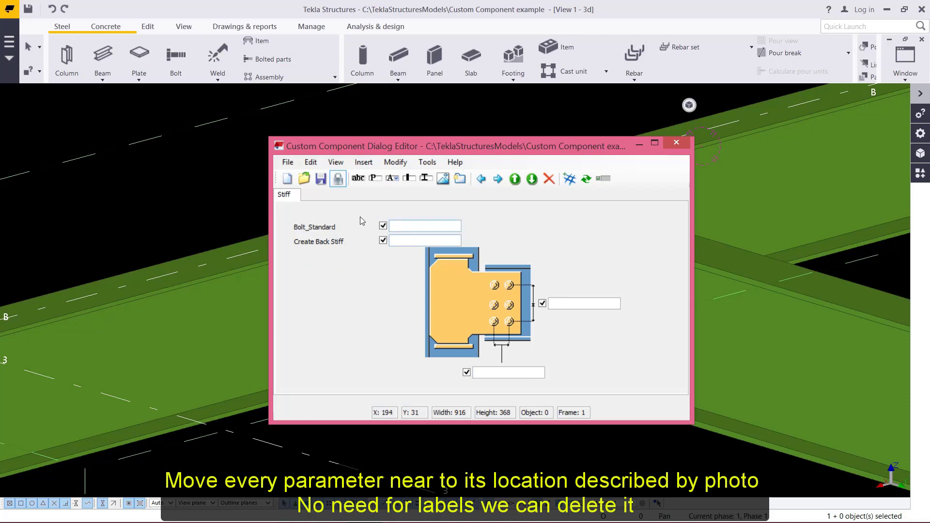
# Add a new tab page to the component dialog and name it PAGE 2.
pyautogui.click(462, 179)
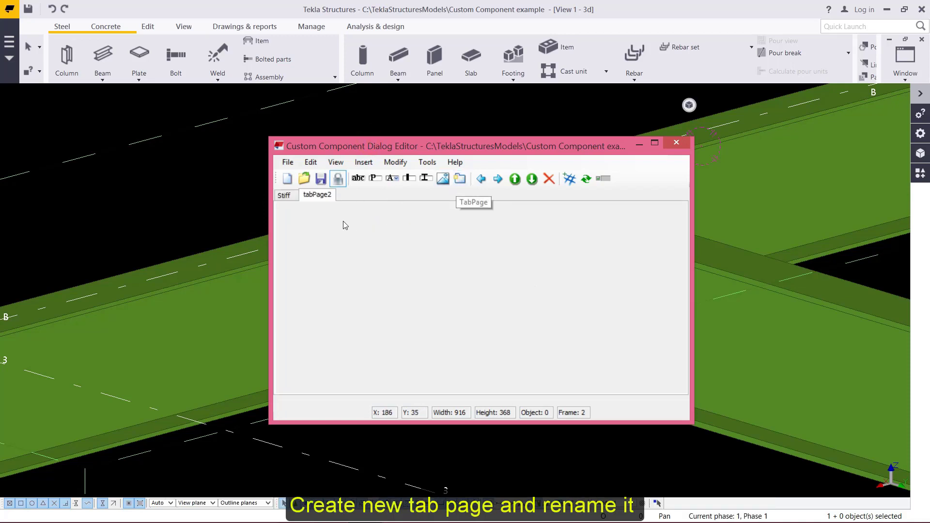
pyautogui.doubleClick(312, 196)
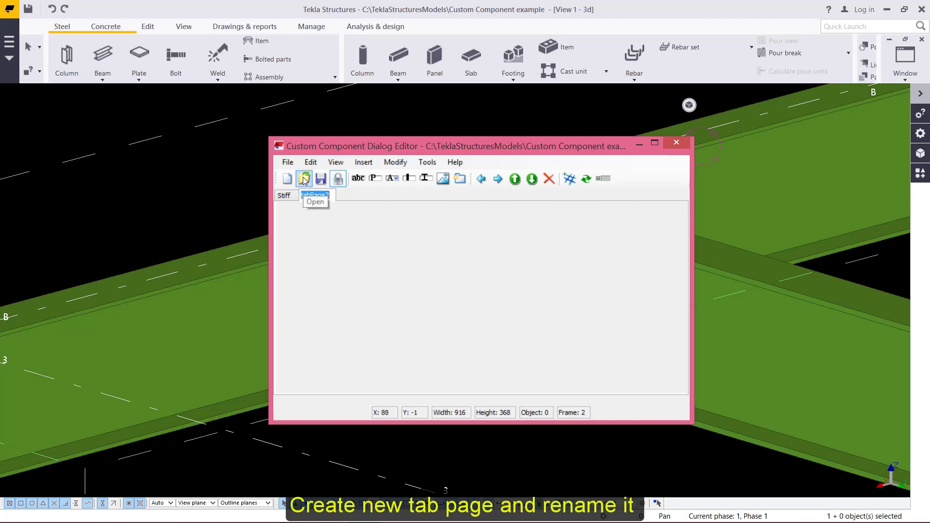
pyautogui.write('PAGE 2')
pyautogui.press('Return')
# Move the Bolt_Standard and Create Back Stiff labels and fields from the Stiff tab to PAGE 2, then return to Stiff.
pyautogui.click(284, 195)
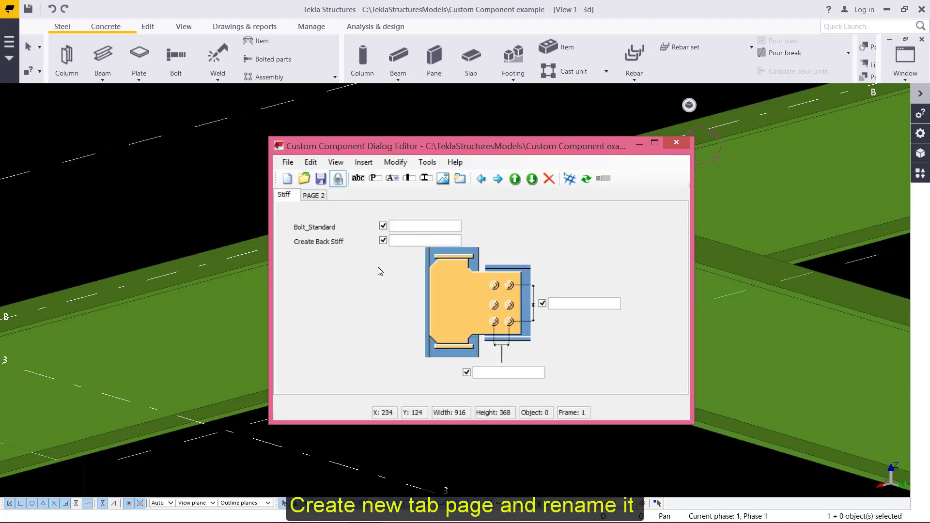
pyautogui.moveTo(323, 211); pyautogui.dragTo(324, 258)
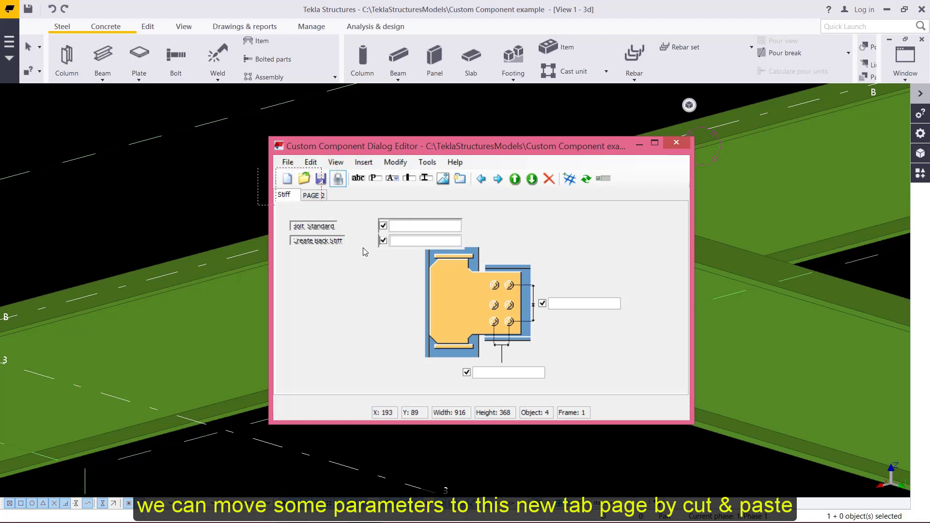
pyautogui.hotkey('ctrl', 'x')
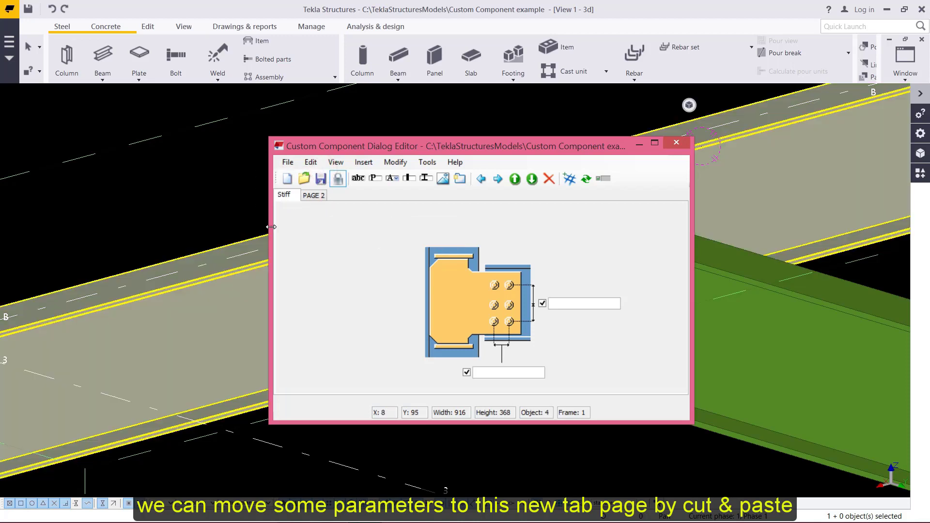
pyautogui.click(314, 195)
pyautogui.click(347, 213)
pyautogui.hotkey('ctrl', 'v')
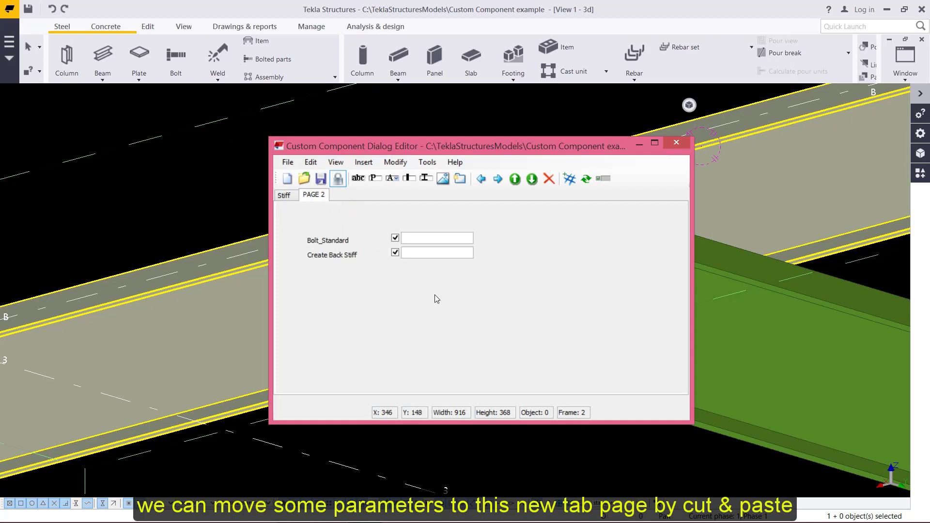
pyautogui.click(349, 252)
pyautogui.click(285, 197)
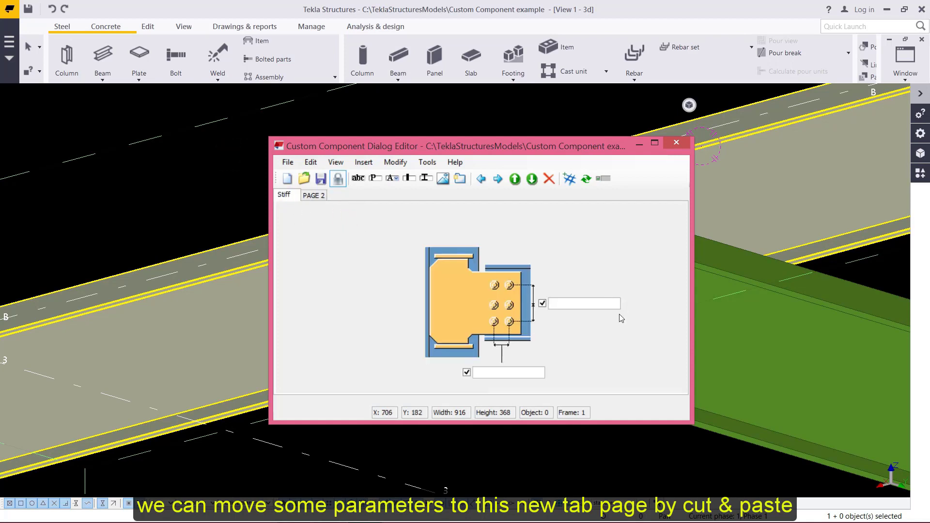
# Open the object properties of the P11 field beside the picture and set its X position to 650.
pyautogui.click(552, 305)
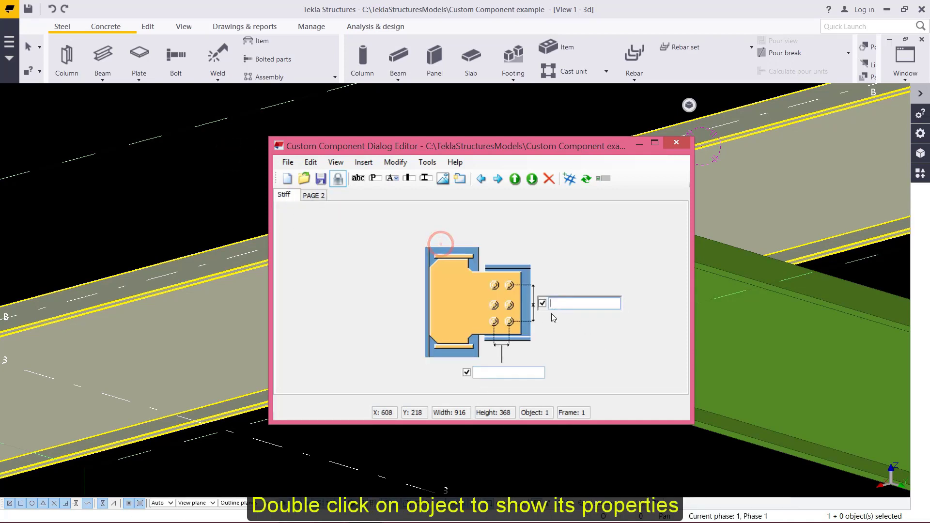
pyautogui.doubleClick(546, 311)
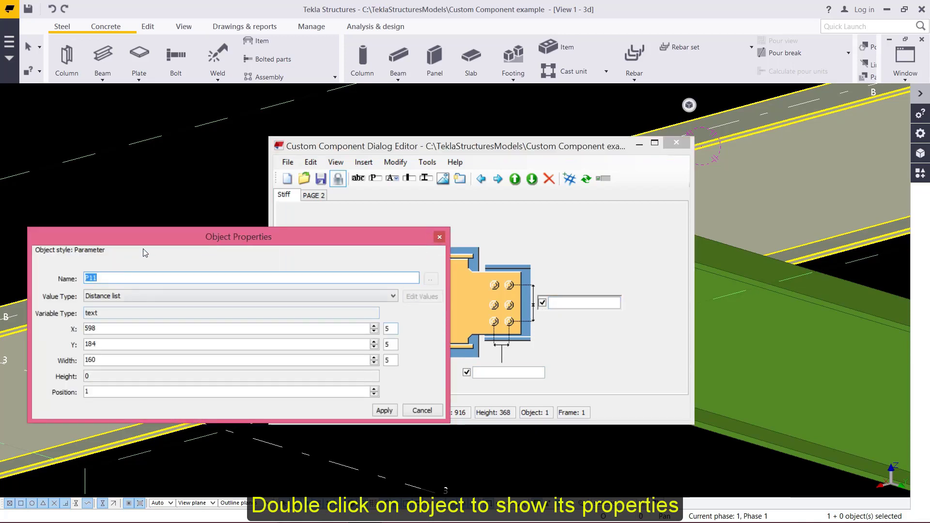
pyautogui.moveTo(141, 243); pyautogui.dragTo(159, 137)
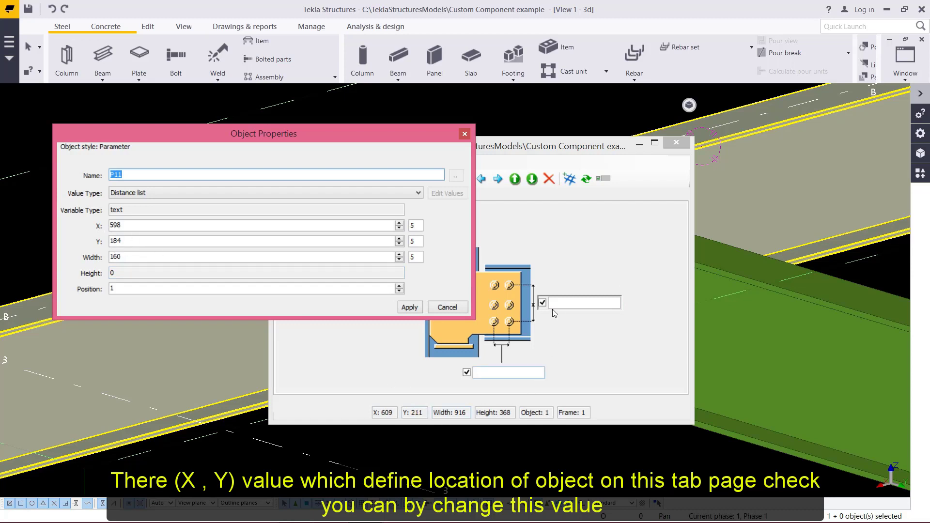
pyautogui.moveTo(132, 225); pyautogui.dragTo(73, 228)
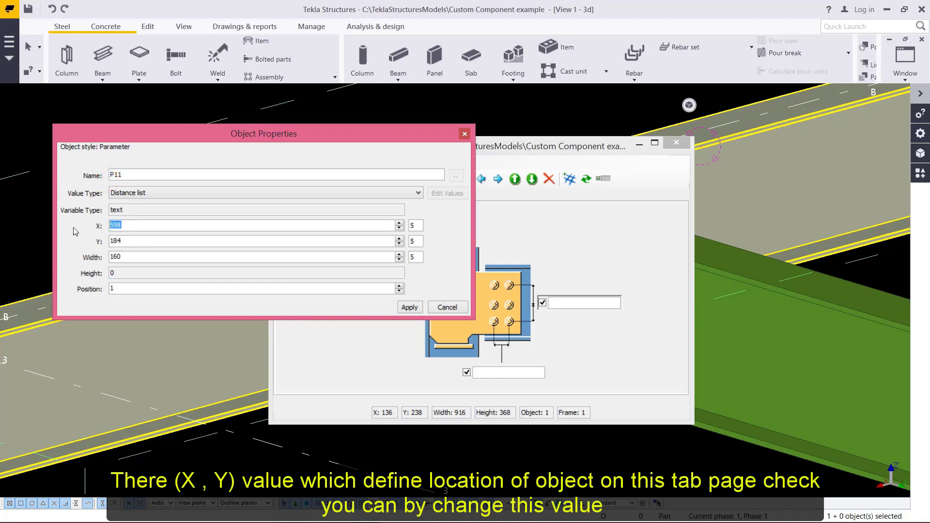
pyautogui.write('650')
pyautogui.click(409, 307)
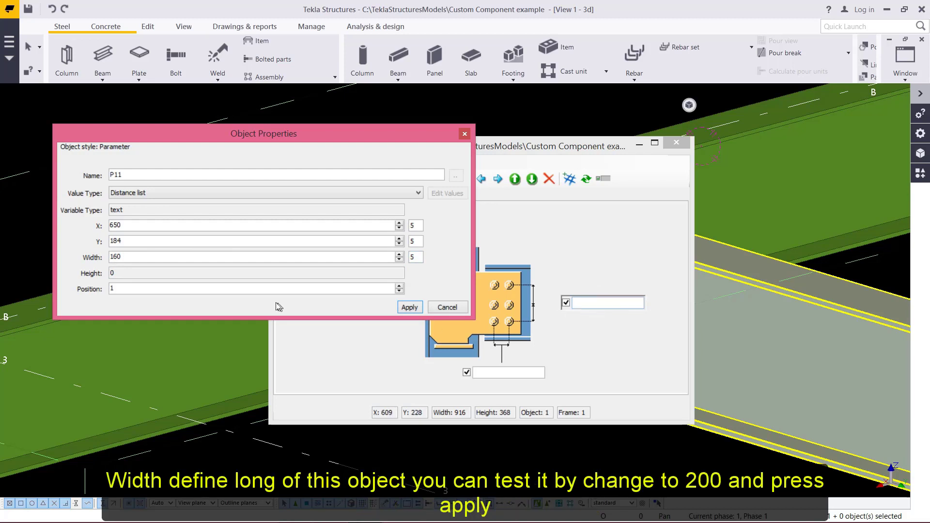
# Try a width of 200 on the P11 field, then set the width back to 160.
pyautogui.moveTo(124, 257); pyautogui.dragTo(99, 253)
pyautogui.write('200')
pyautogui.click(409, 307)
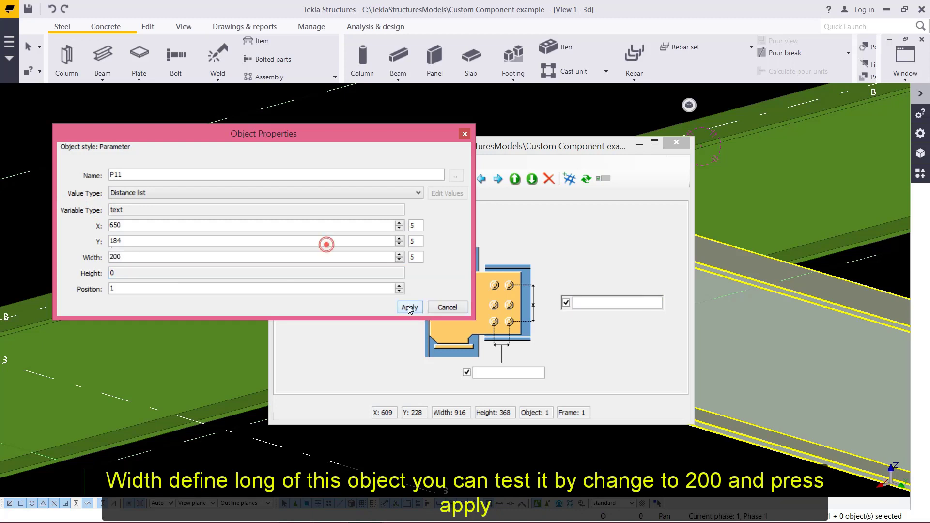
pyautogui.moveTo(128, 261); pyautogui.dragTo(102, 257)
pyautogui.write('165')
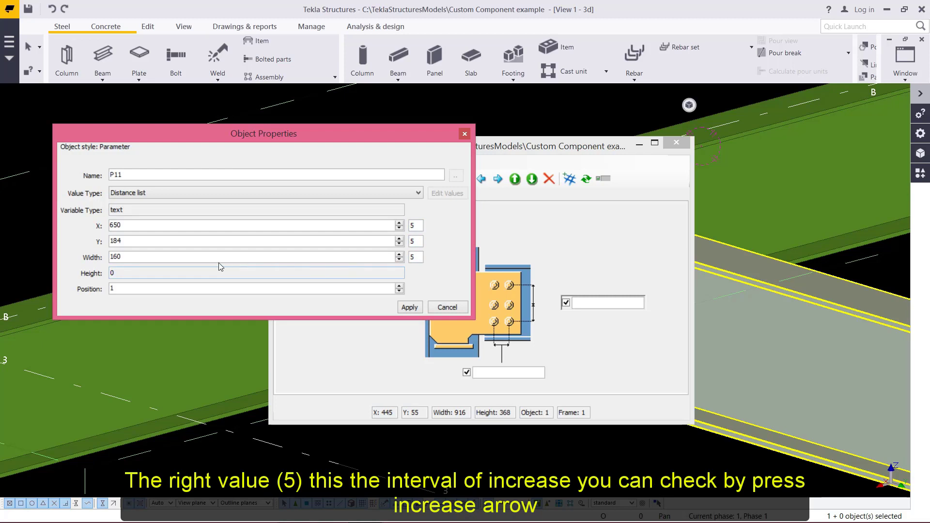
# Reduce the P11 field's width to 155 using its increment of 5 and close the object properties.
pyautogui.click(400, 261)
pyautogui.click(400, 260)
pyautogui.click(399, 261)
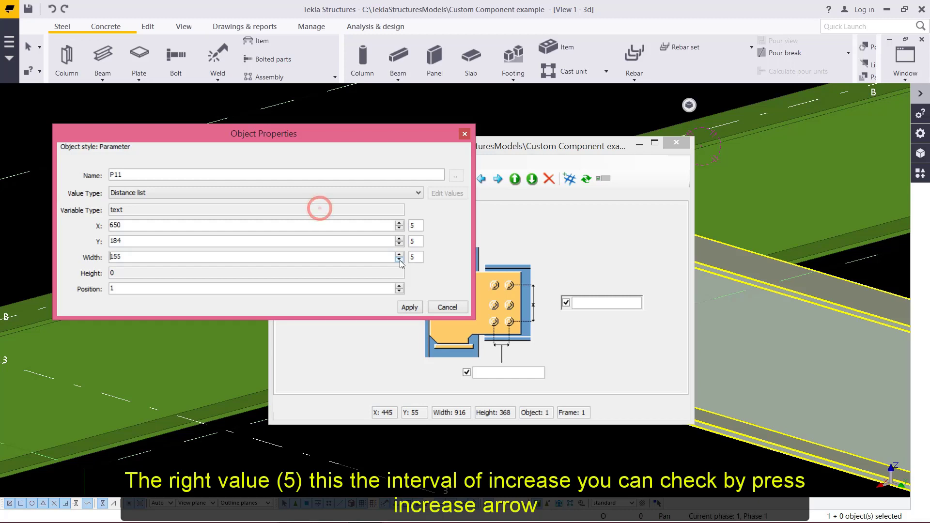
pyautogui.click(400, 254)
pyautogui.click(443, 308)
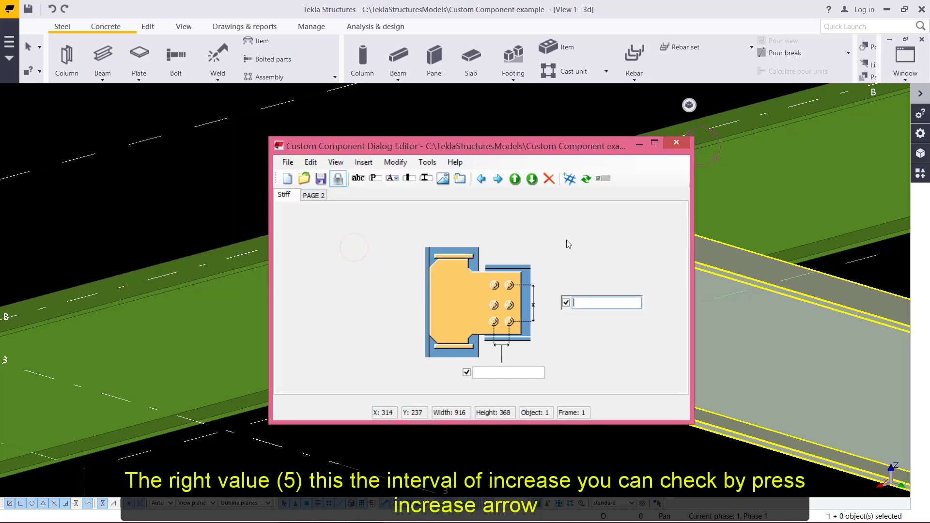
# Move the P11 field back next to the picture's vertical bolt dimension, then save the dialog and close its editor.
pyautogui.click(453, 192)
pyautogui.click(570, 305)
pyautogui.moveTo(570, 306); pyautogui.dragTo(552, 307)
pyautogui.click(482, 185)
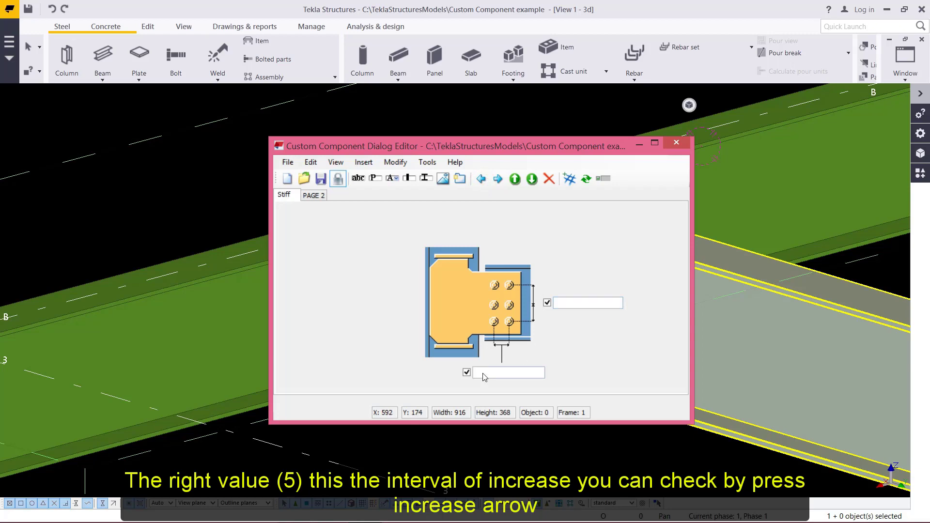
pyautogui.click(321, 179)
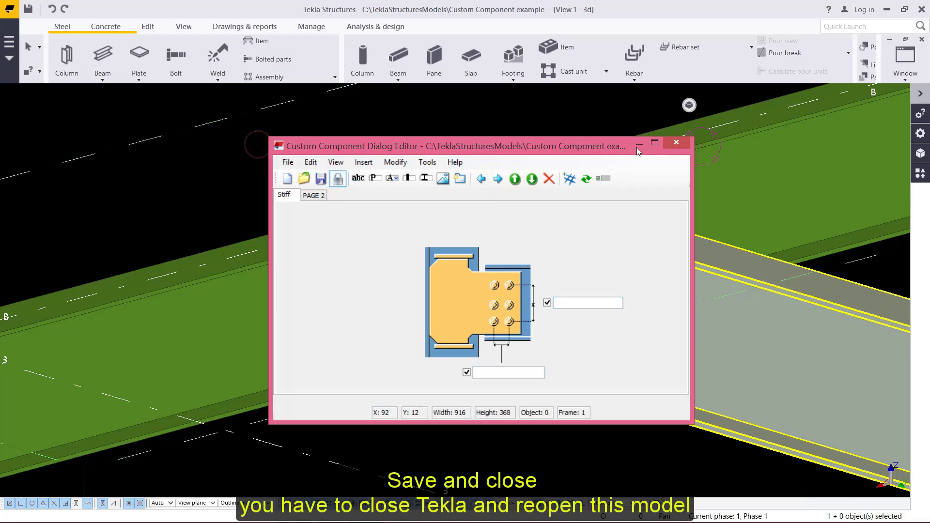
pyautogui.click(677, 144)
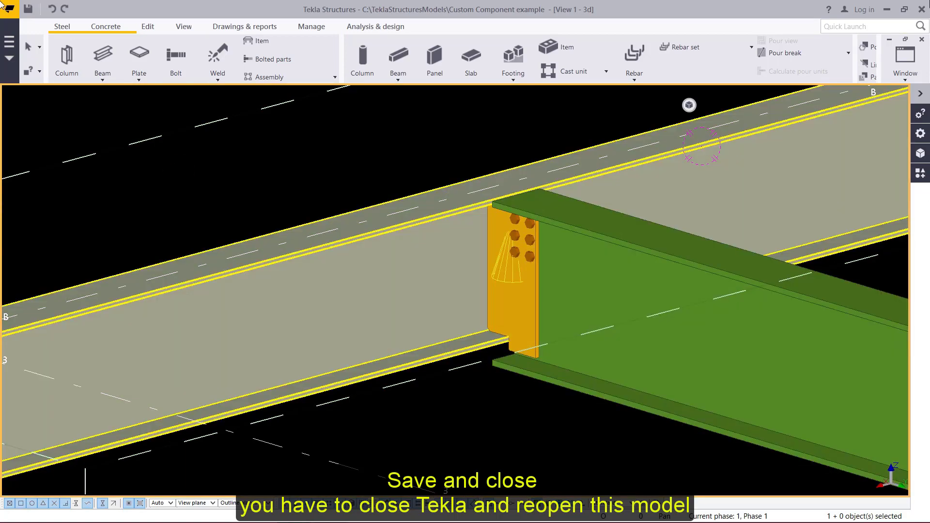
# Exit Tekla Structures saving the model, then restart it and reopen the Custom Component example model.
pyautogui.click(917, 6)
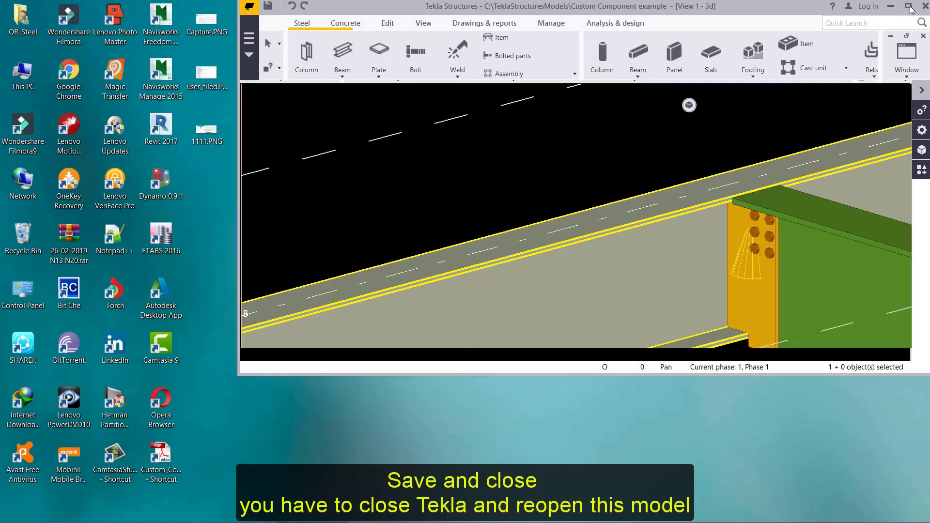
pyautogui.click(918, 8)
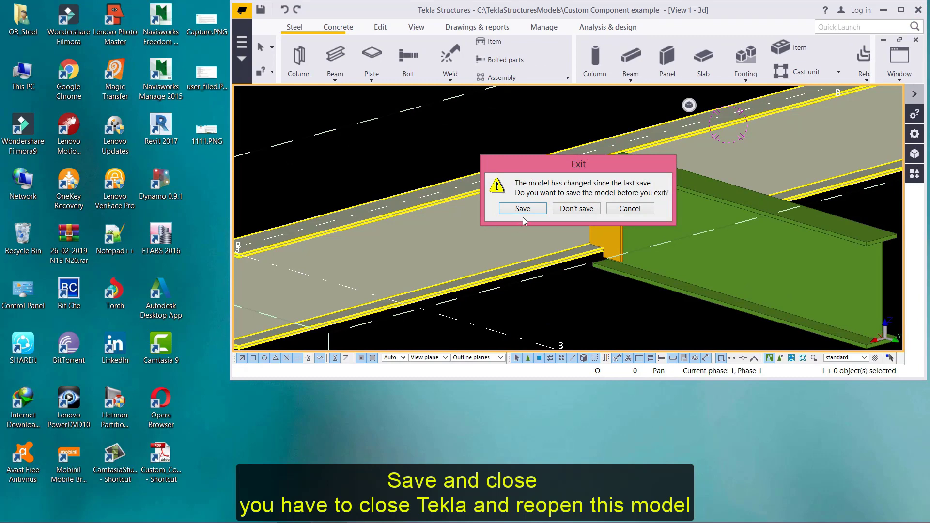
pyautogui.click(523, 208)
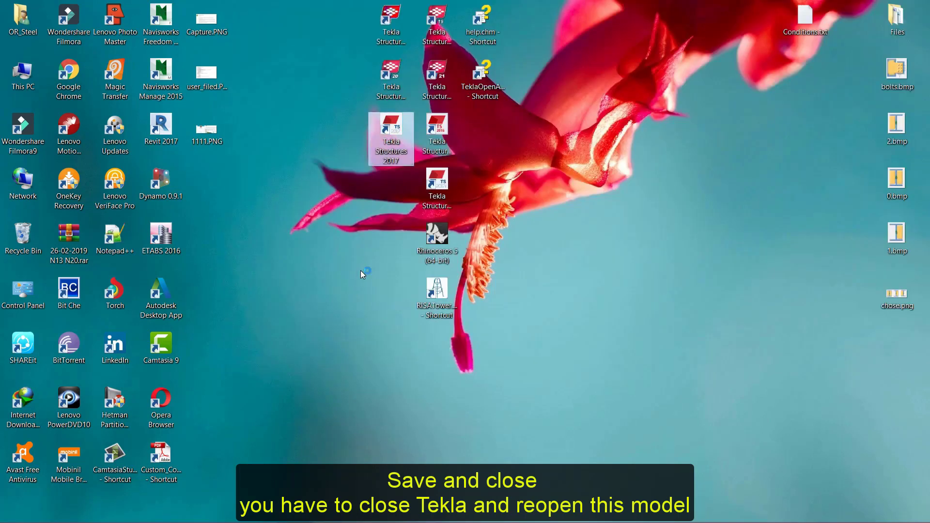
pyautogui.click(428, 377)
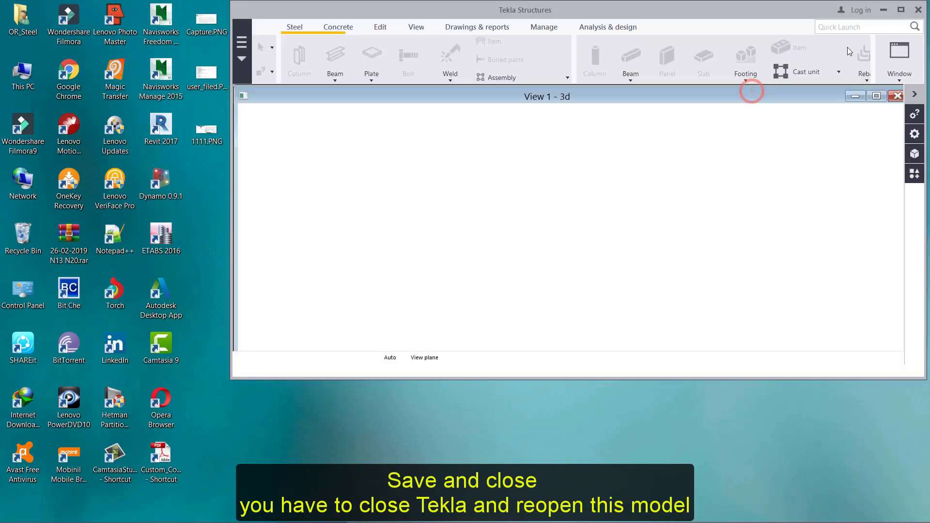
# Open the properties of the Shear_Plate connection between the two beams and place the dialog clear of the plate.
pyautogui.scroll(6, 406, 311)
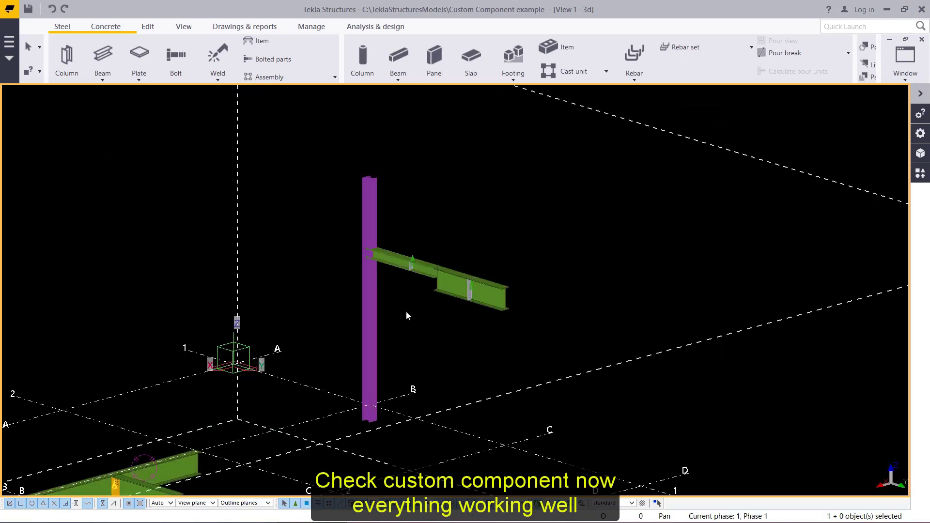
pyautogui.scroll(-5, 456, 281)
pyautogui.scroll(8, 315, 373)
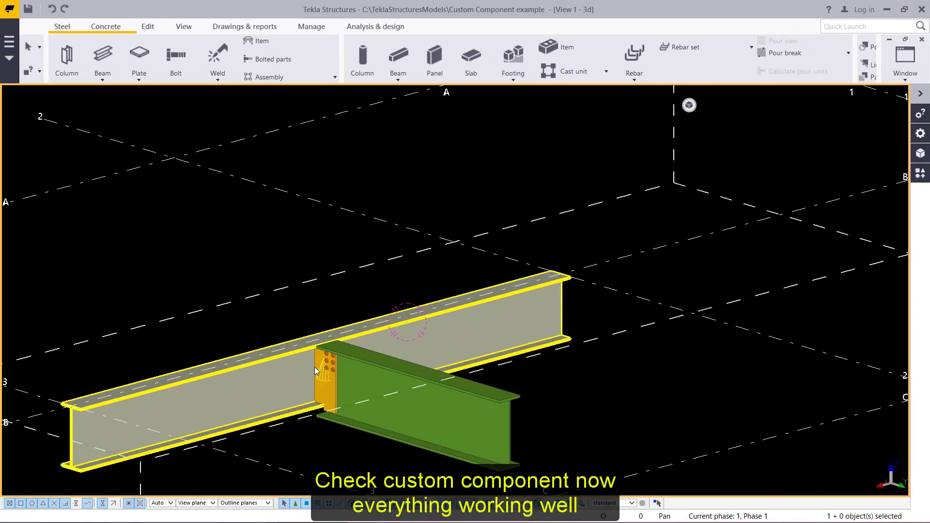
pyautogui.doubleClick(320, 380)
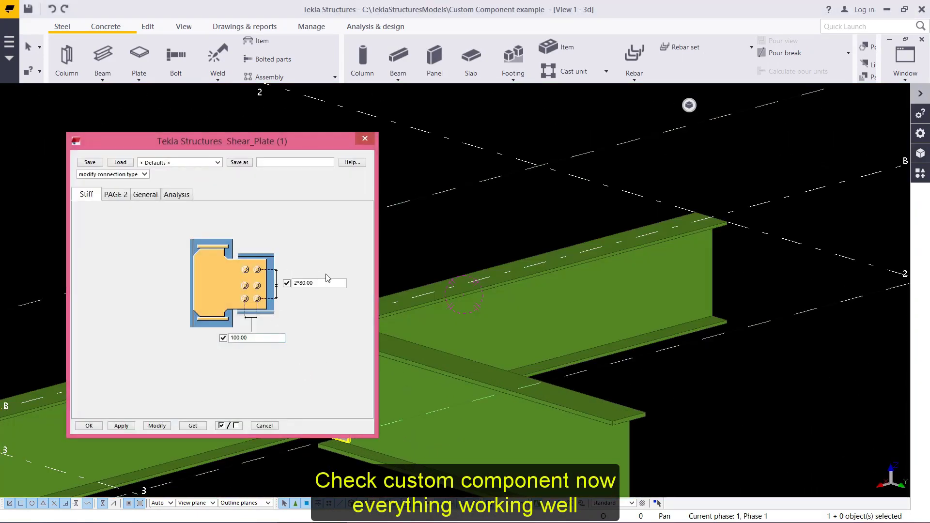
pyautogui.moveTo(240, 135); pyautogui.dragTo(630, 146)
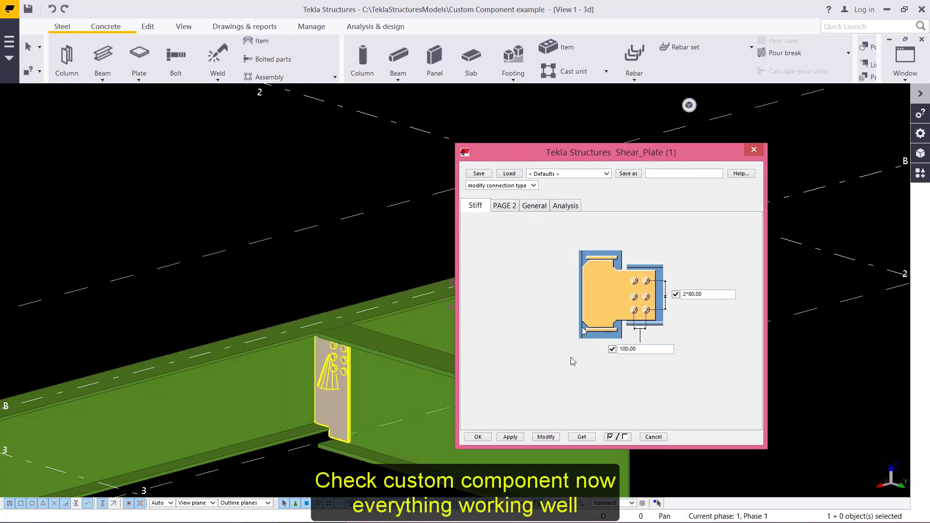
# Check the Bolt_Standard options on PAGE 2 of the Shear_Plate dialog, then return to the Stiff page.
pyautogui.click(504, 205)
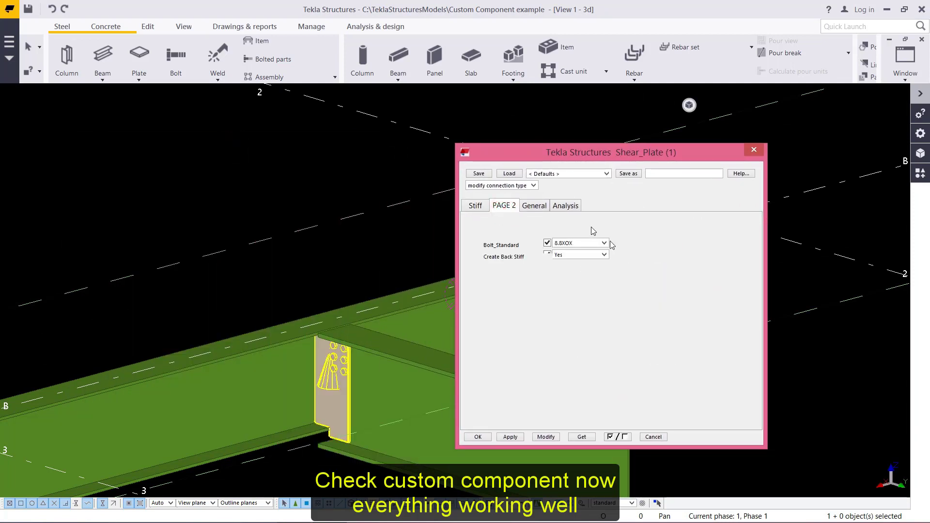
pyautogui.click(571, 243)
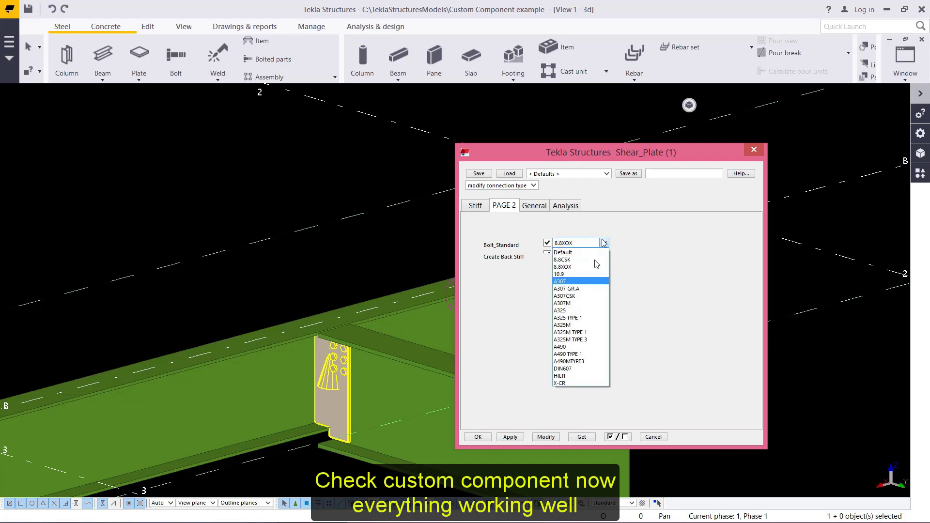
pyautogui.click(476, 206)
pyautogui.click(476, 205)
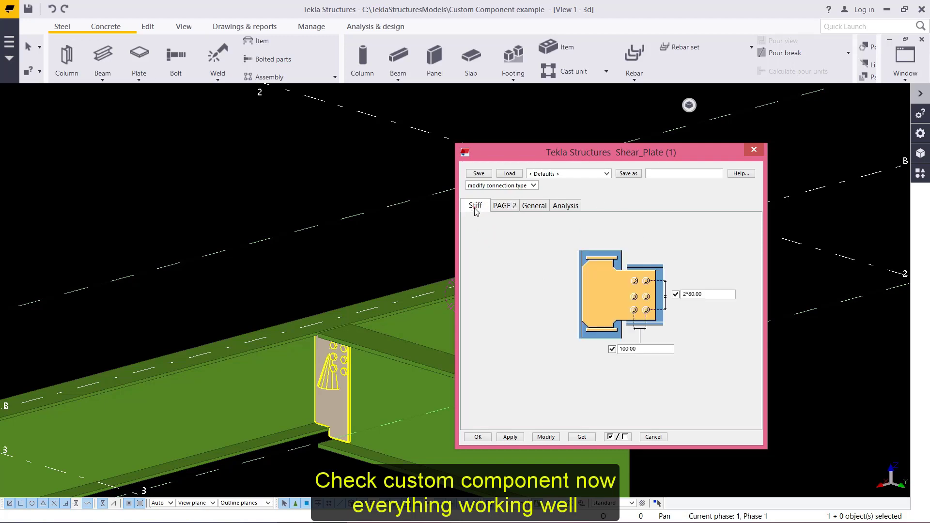
# Set the vertical bolt distances beside the picture to 3*200, modify the connection and close its dialog.
pyautogui.doubleClick(716, 294)
pyautogui.write('3*200')
pyautogui.click(546, 437)
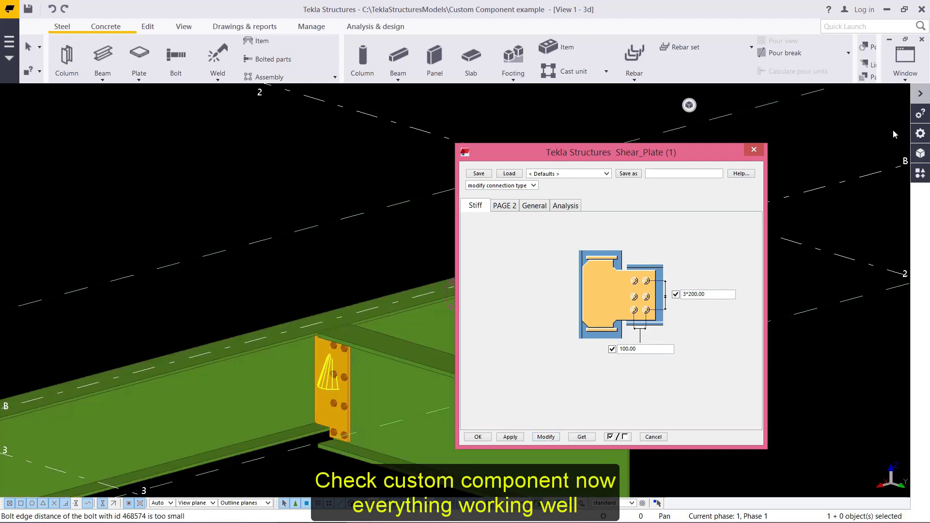
pyautogui.click(756, 152)
# Reopen the shear plate's custom component dialog for editing and check the object name of the field beside the picture.
pyautogui.rightClick(333, 383)
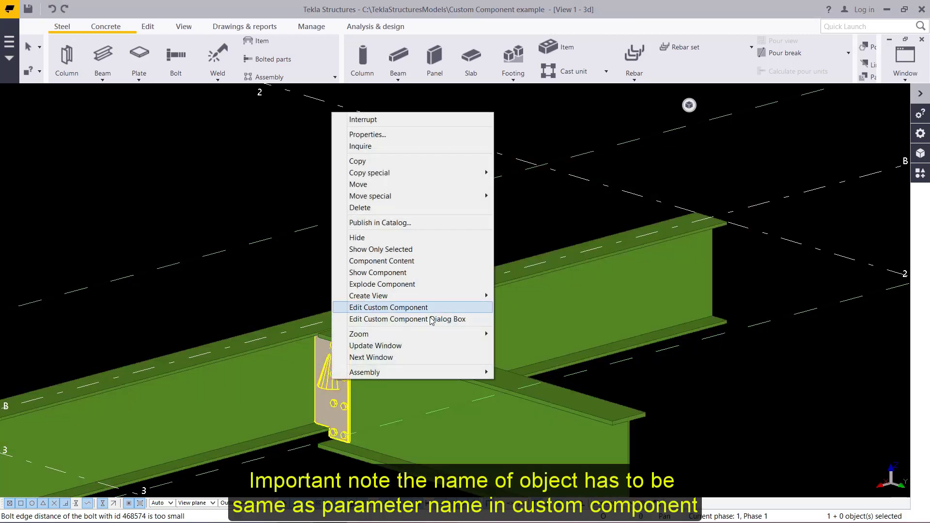
pyautogui.click(414, 321)
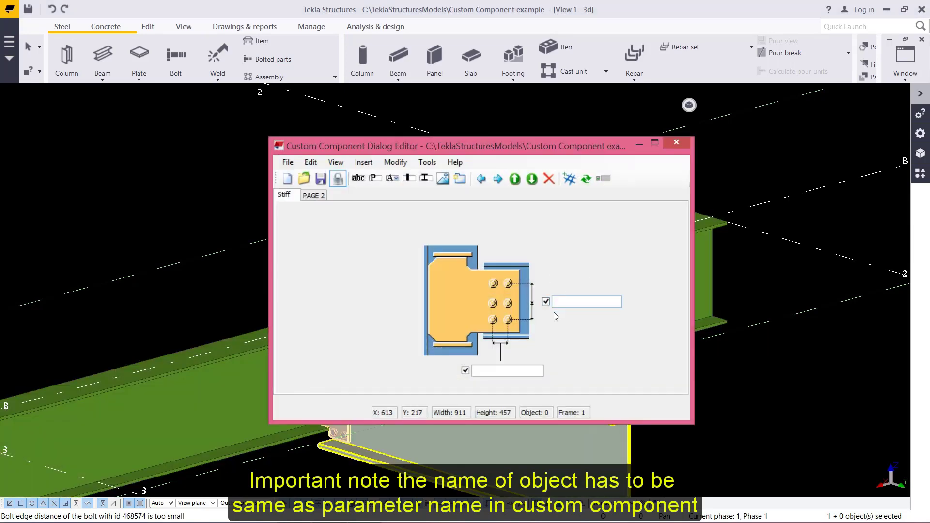
pyautogui.doubleClick(552, 306)
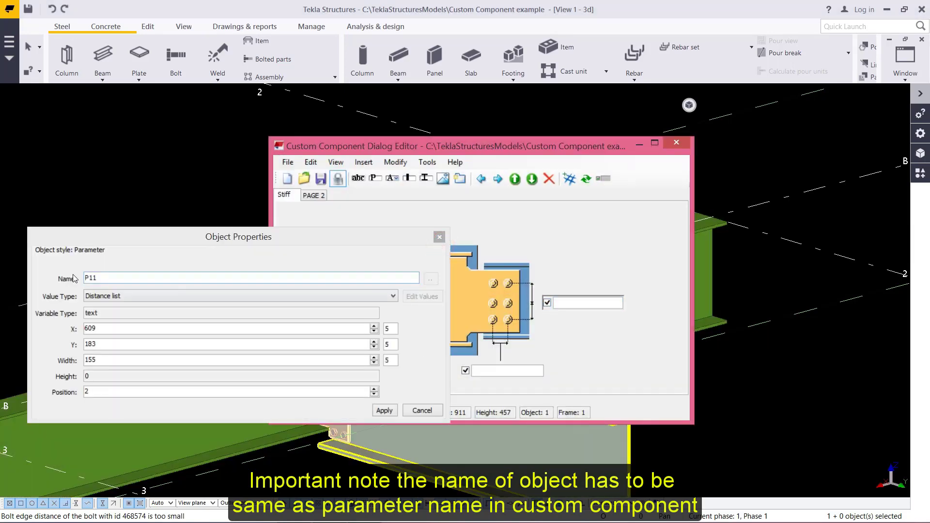
pyautogui.doubleClick(91, 277)
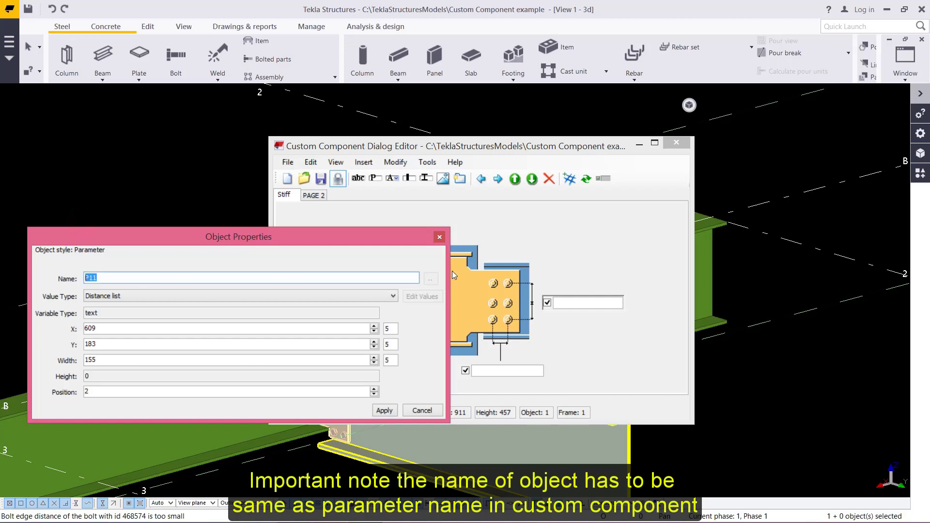
pyautogui.click(440, 238)
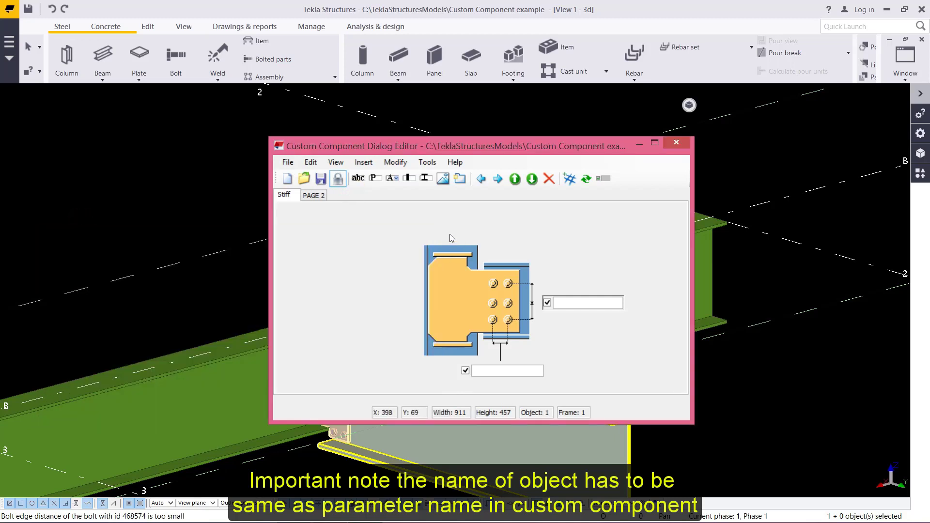
# Add a parameter field to the left of the picture, inspect its object name, and close the dialog editor without saving.
pyautogui.click(375, 179)
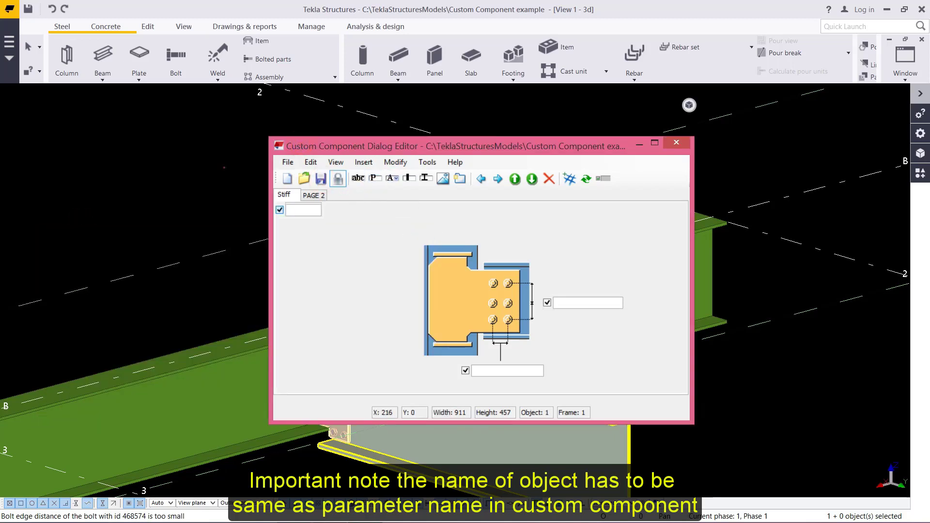
pyautogui.moveTo(280, 209); pyautogui.dragTo(337, 244)
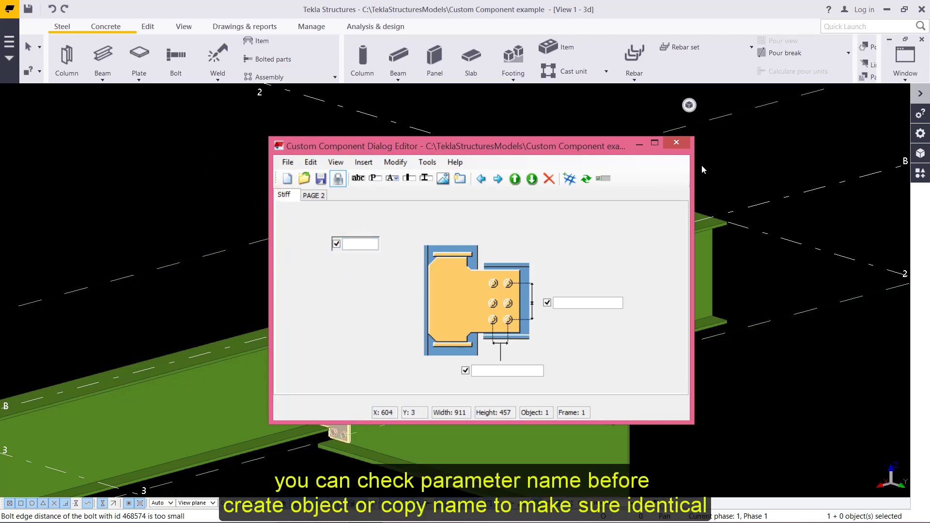
pyautogui.doubleClick(339, 248)
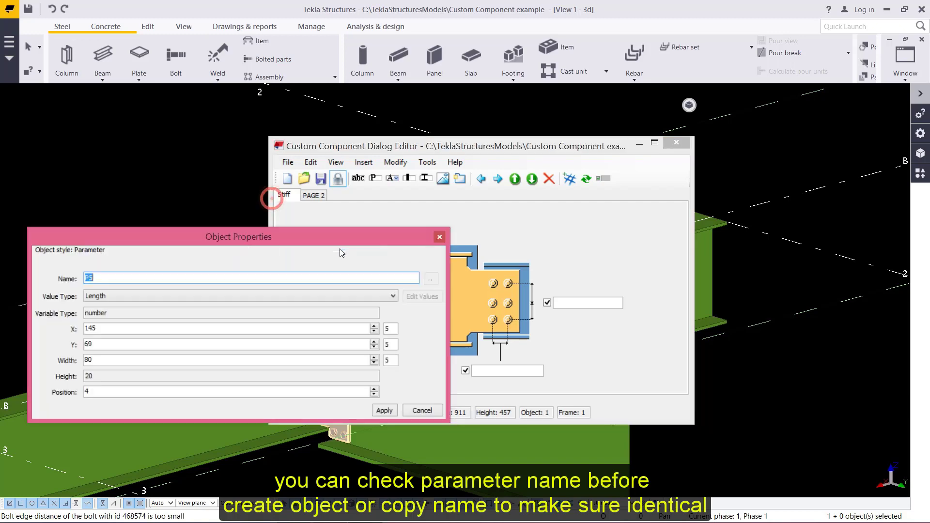
pyautogui.click(439, 237)
pyautogui.click(676, 143)
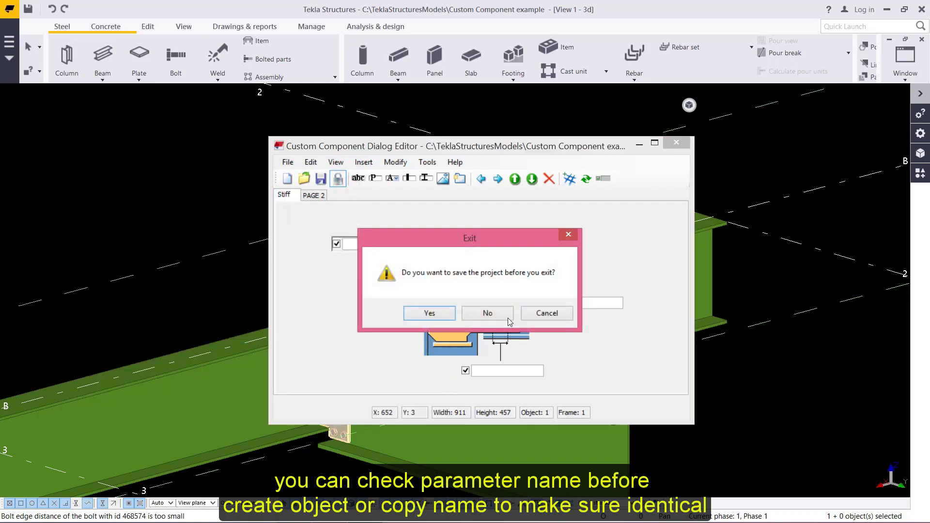
pyautogui.click(487, 313)
# Open the selected shear plate connection in the custom component editor and expand its component tree.
pyautogui.rightClick(342, 381)
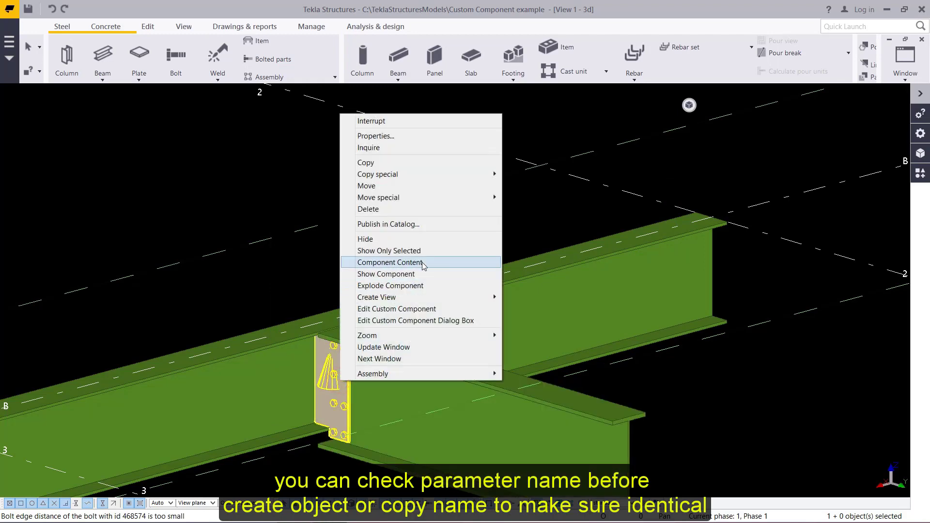
pyautogui.click(404, 310)
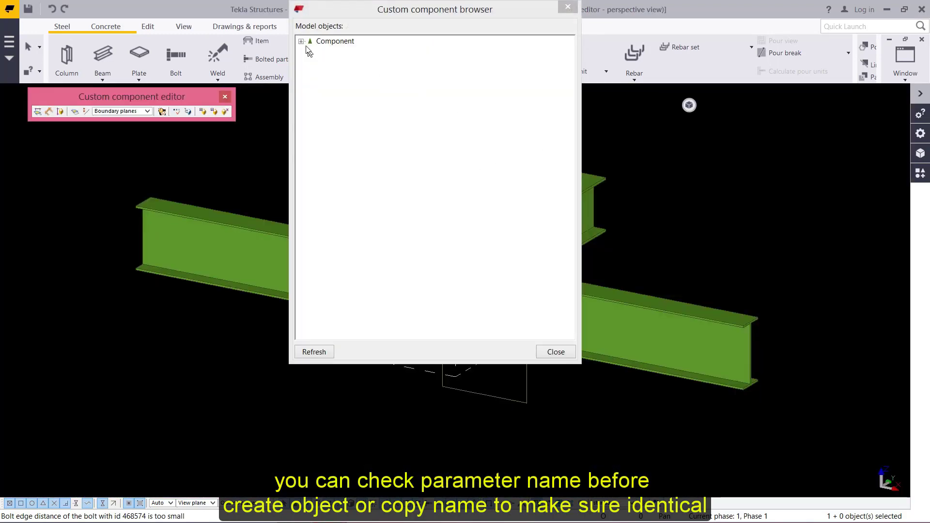
pyautogui.click(301, 41)
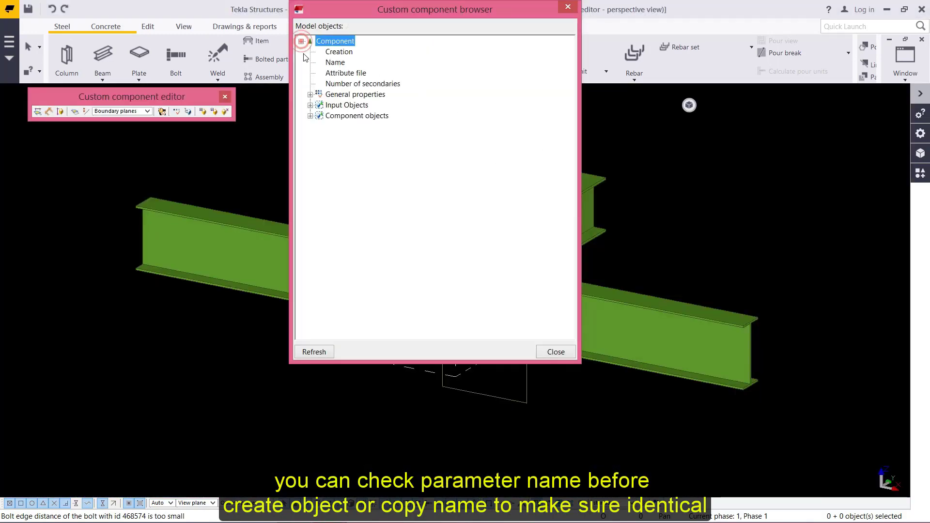
# Inspect the dialog box label of parameter P11 in the component's variables, then close the variables and the custom component editor.
pyautogui.click(177, 111)
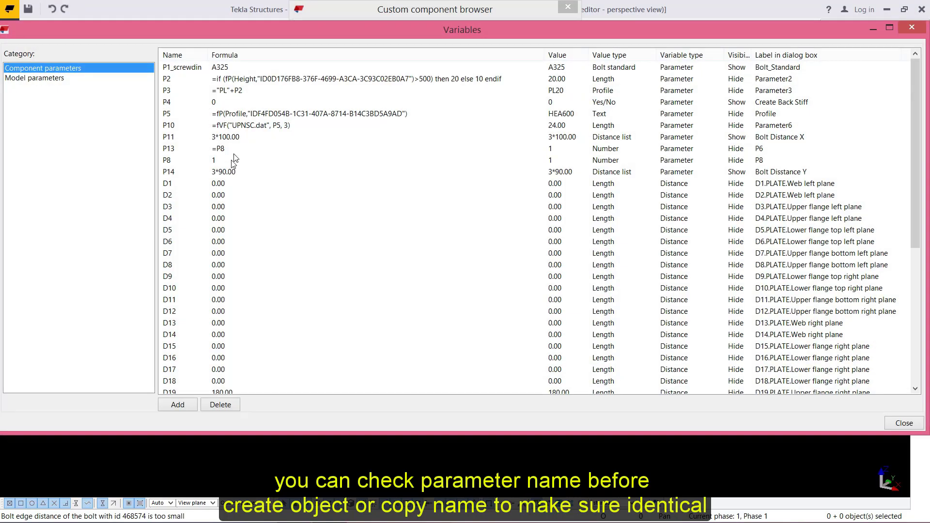
pyautogui.doubleClick(772, 136)
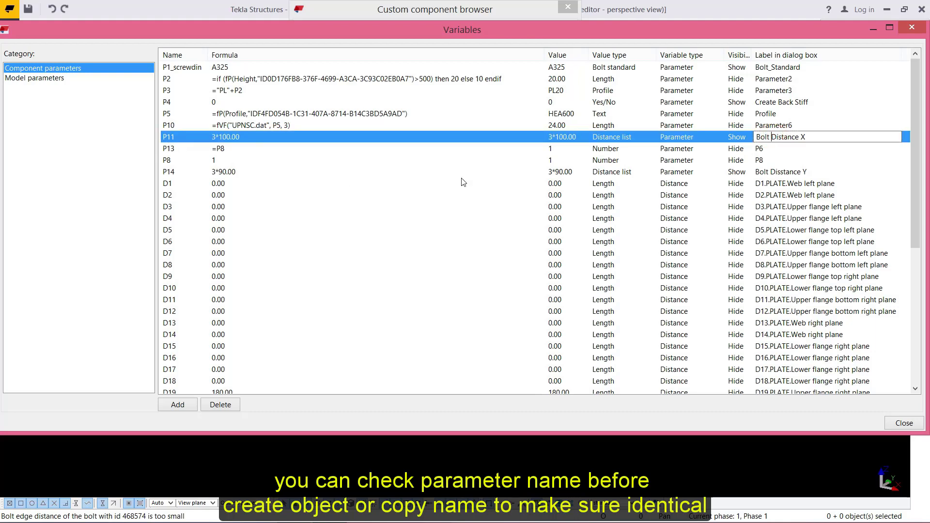
pyautogui.click(912, 27)
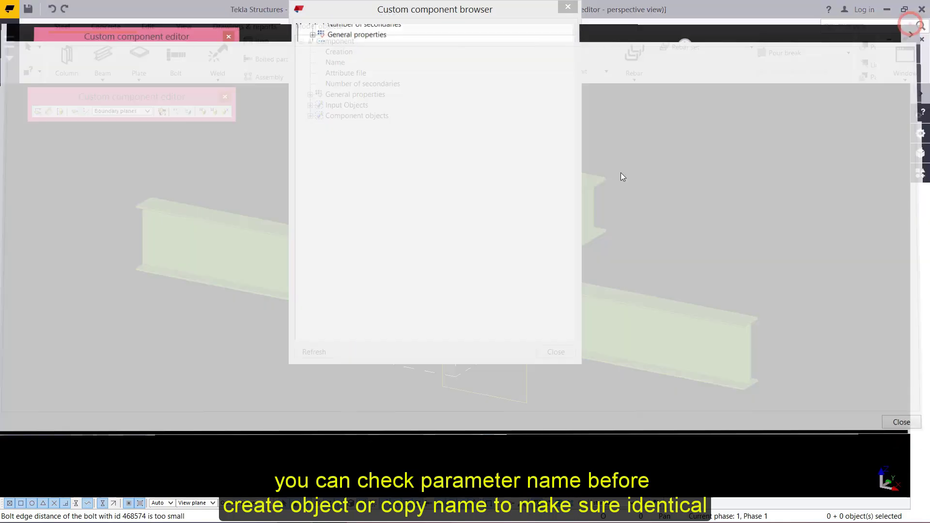
pyautogui.click(217, 113)
pyautogui.click(461, 279)
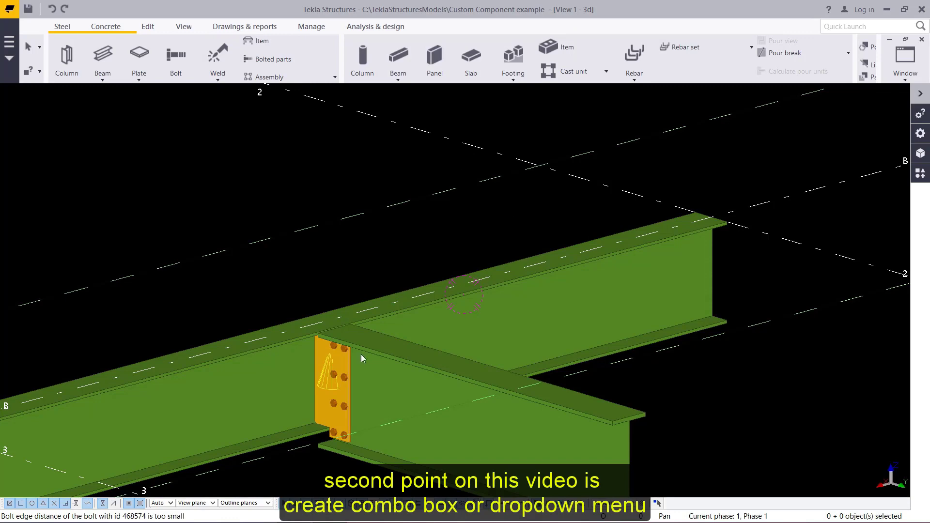
# Select the stiffener component on the beam by the purple column and examine its plates on both sides of the web from the beam end.
pyautogui.scroll(-8, 406, 295)
pyautogui.moveTo(388, 261); pyautogui.dragTo(259, 305, button='middle')
pyautogui.scroll(4, 549, 186)
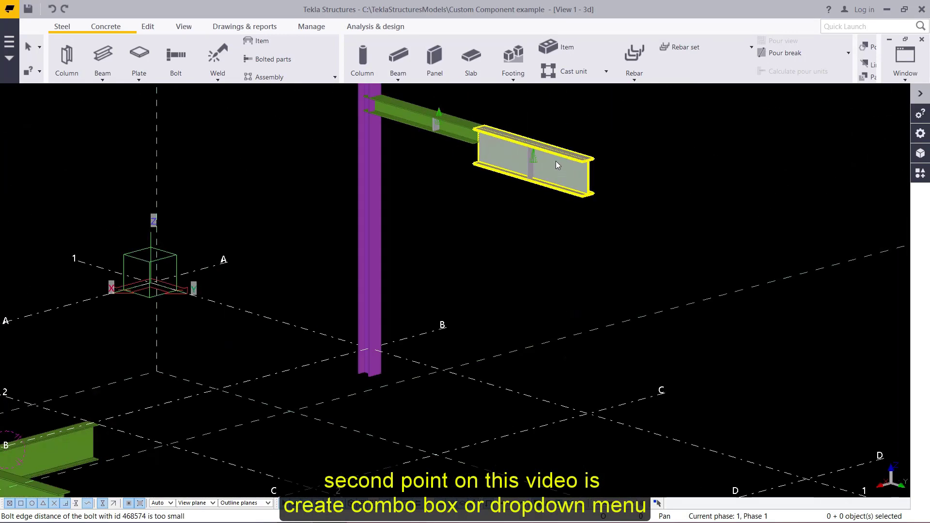
pyautogui.scroll(5, 556, 165)
pyautogui.click(467, 247)
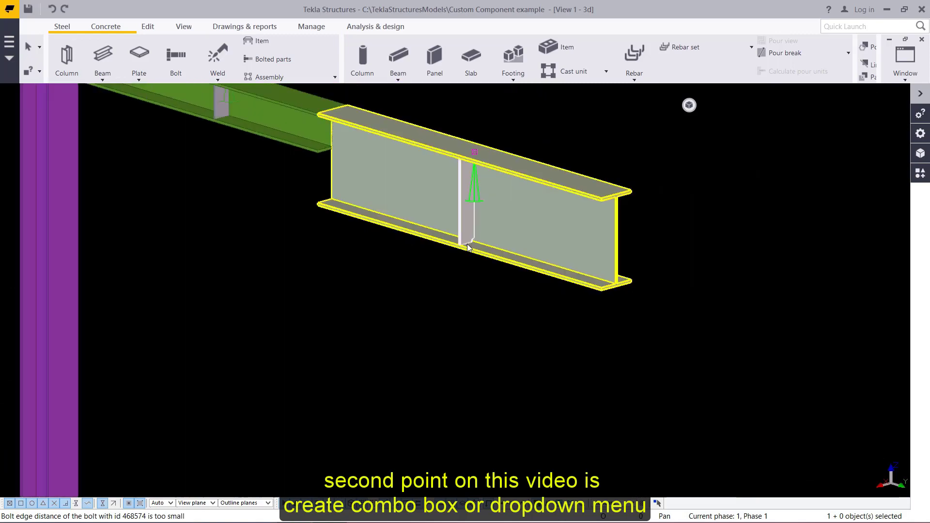
pyautogui.scroll(-1, 467, 247)
pyautogui.keyDown('ctrl'); pyautogui.moveTo(467, 229); pyautogui.dragTo(446, 209, button='middle'); pyautogui.keyUp('ctrl')
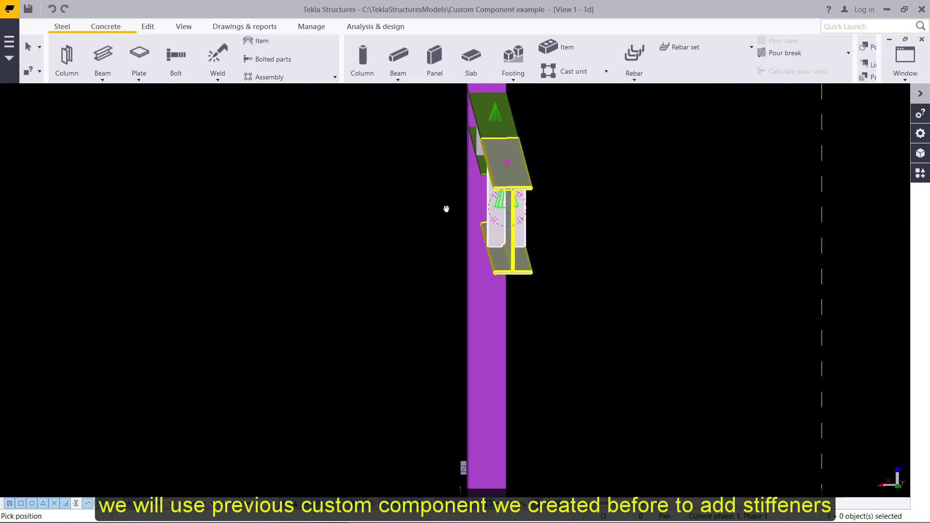
pyautogui.scroll(2, 527, 195)
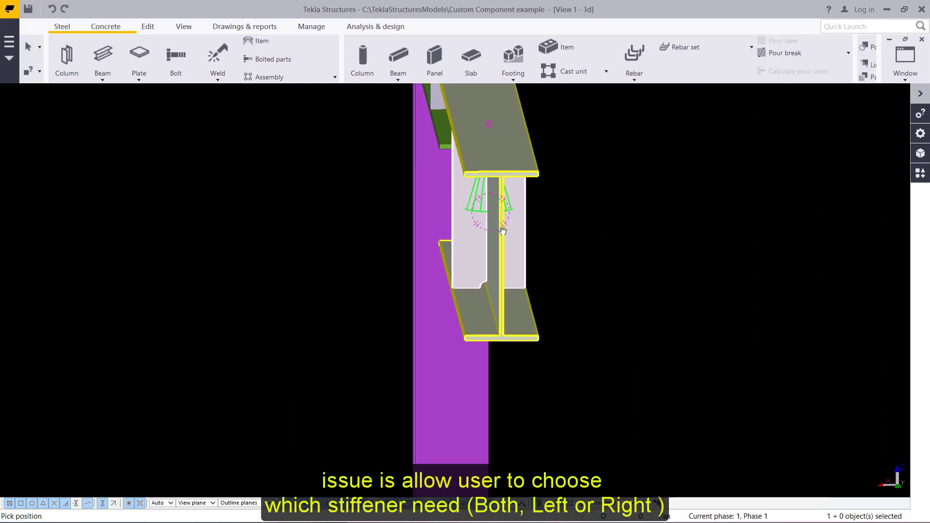
pyautogui.scroll(-2, 540, 266)
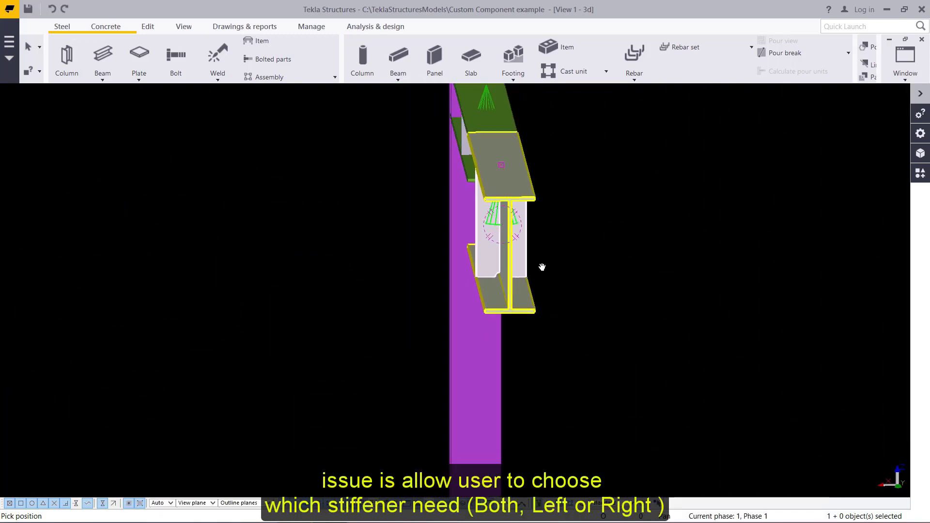
pyautogui.rightClick(604, 242)
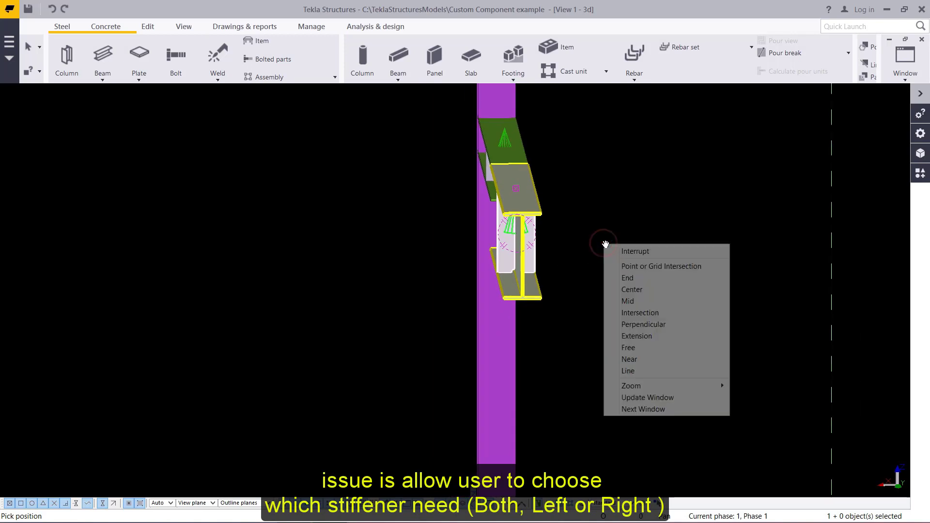
pyautogui.click(645, 249)
pyautogui.scroll(-1, 757, 132)
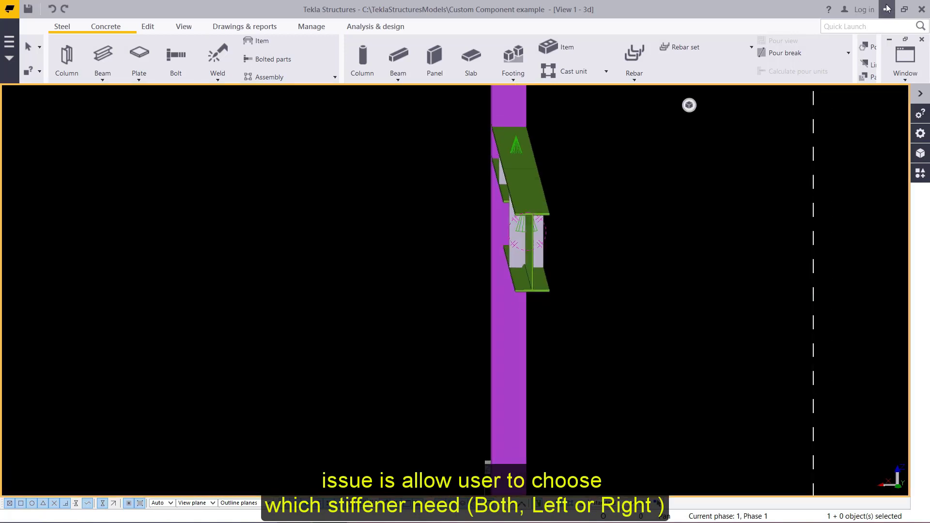
# Switch to the desktop, open chose.png in Paint to study the three stiffener arrangements, close it and return to Tekla Structures.
pyautogui.click(886, 9)
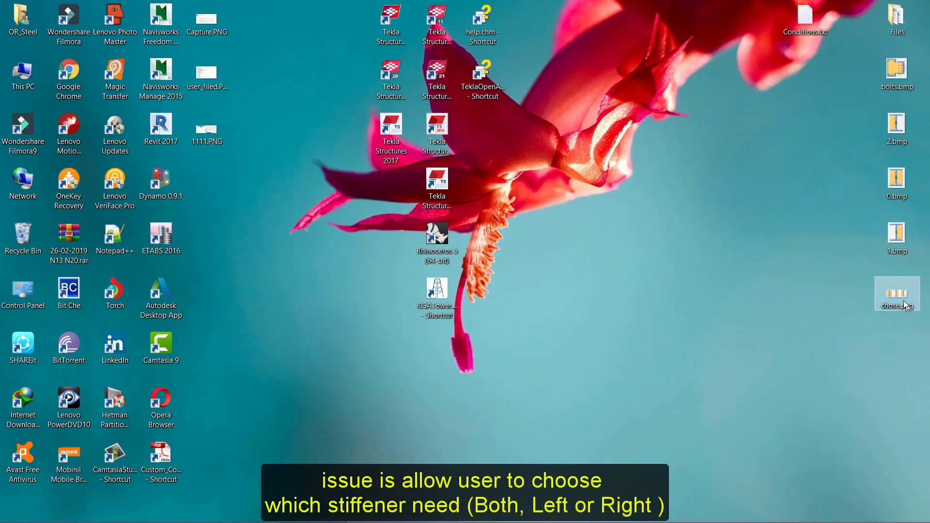
pyautogui.rightClick(905, 306)
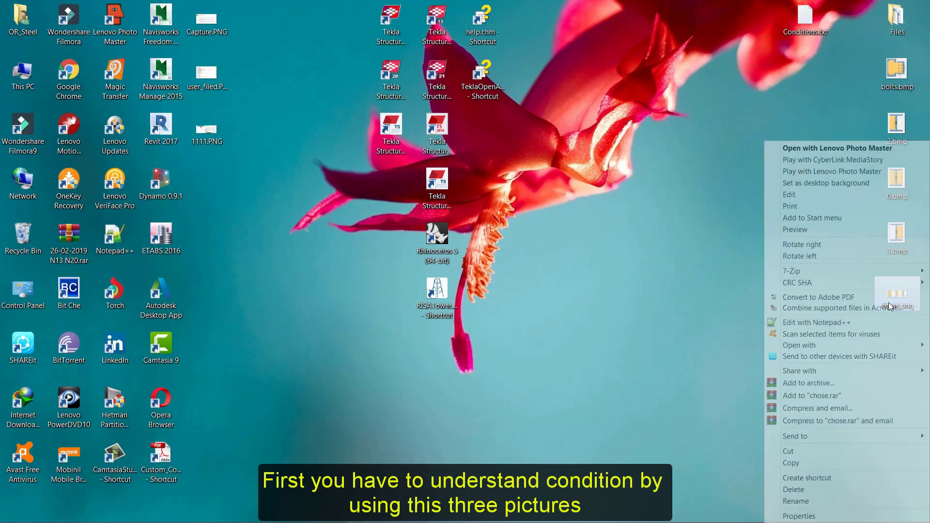
pyautogui.click(822, 196)
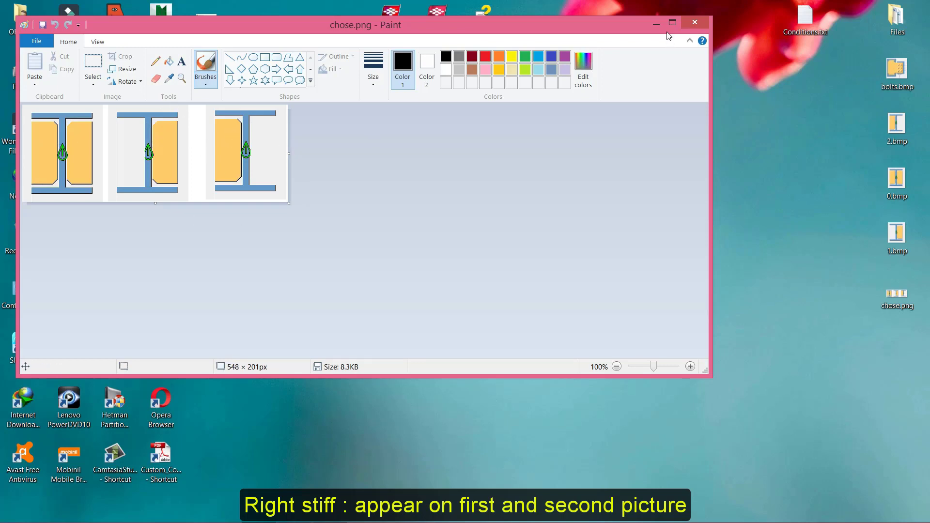
pyautogui.click(693, 22)
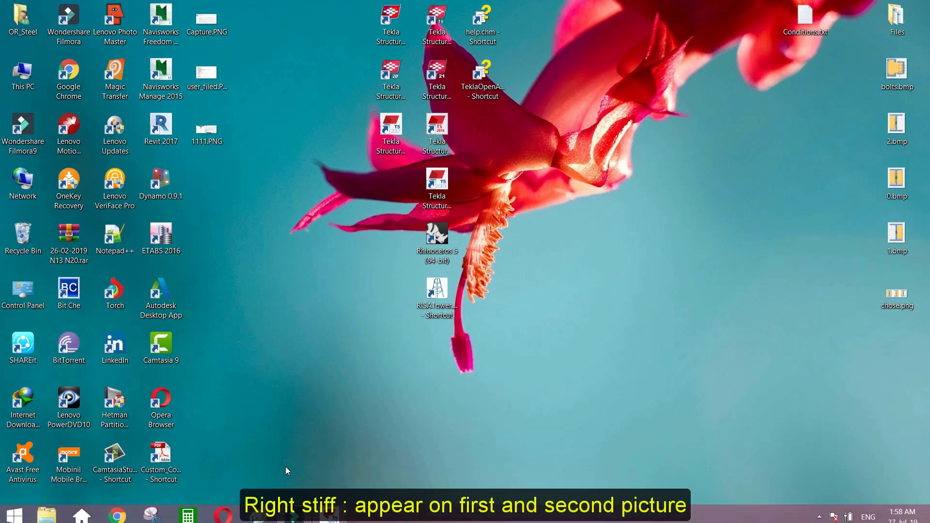
pyautogui.click(325, 517)
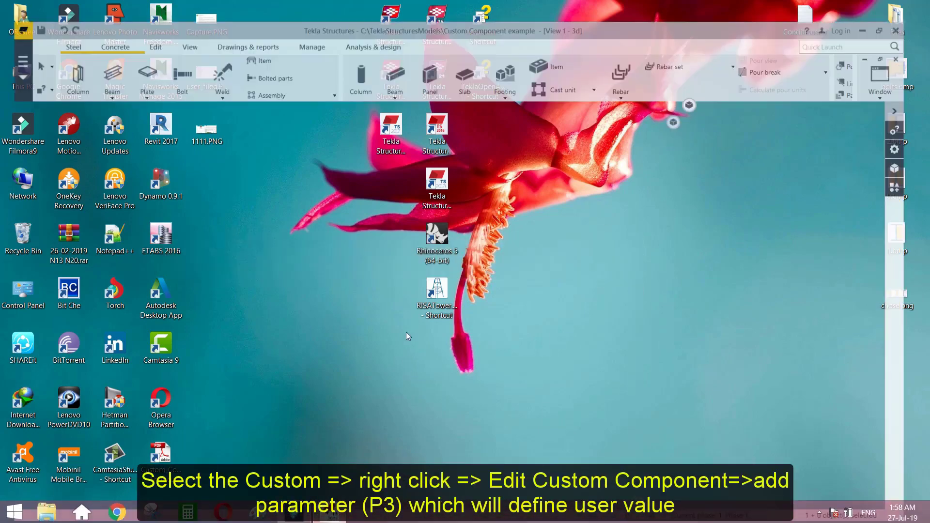
# Open the beam's stiffener component in the custom component editor, close the component browser and display the component's variables.
pyautogui.scroll(2, 540, 284)
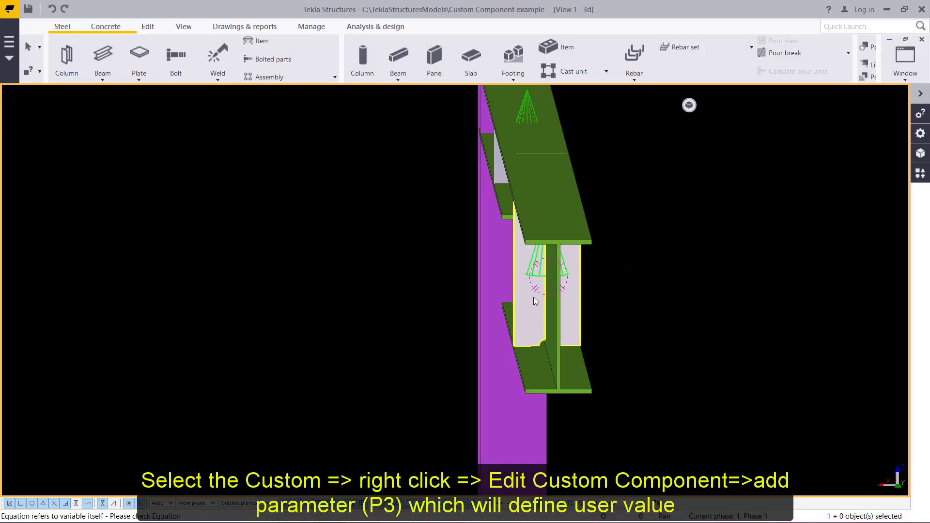
pyautogui.rightClick(537, 283)
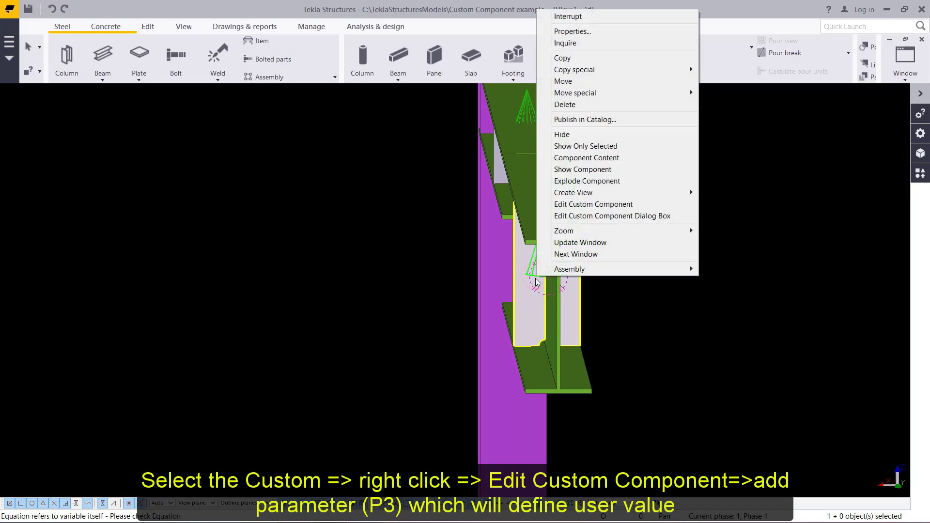
pyautogui.click(577, 208)
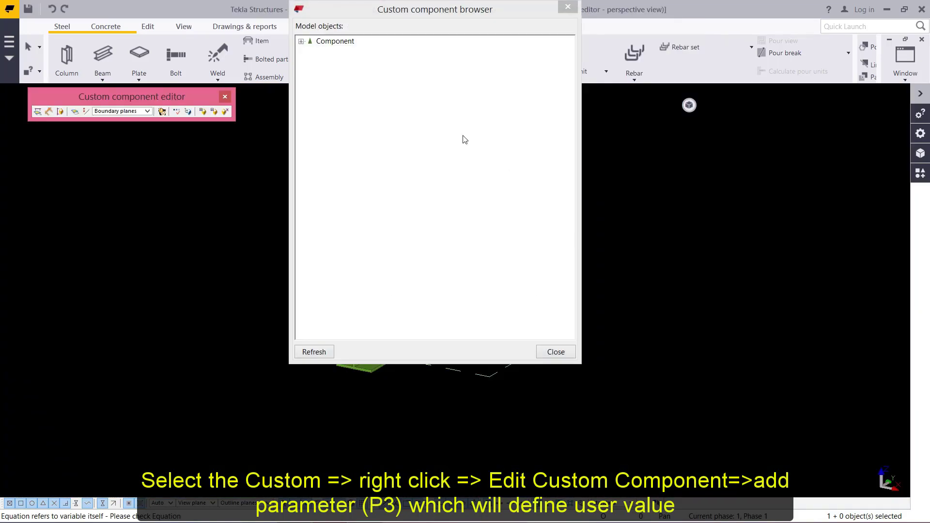
pyautogui.click(569, 7)
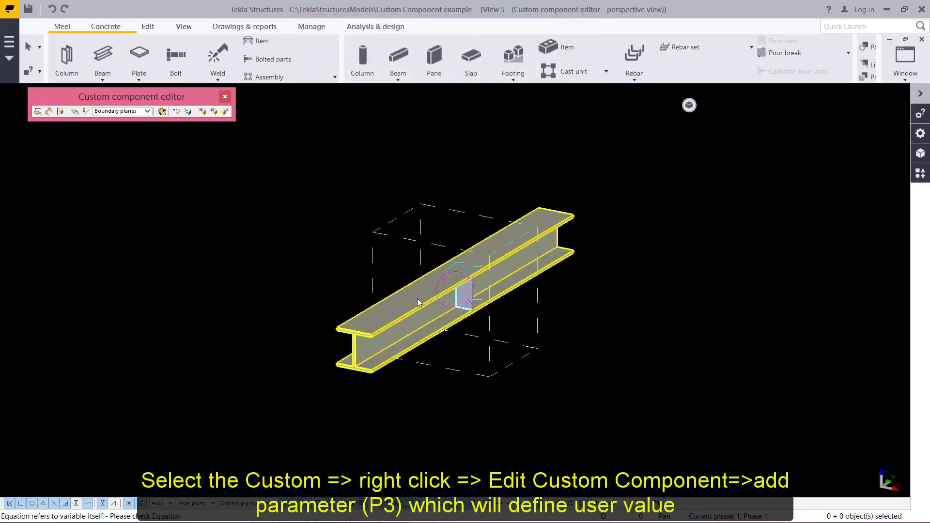
pyautogui.click(205, 196)
pyautogui.click(177, 111)
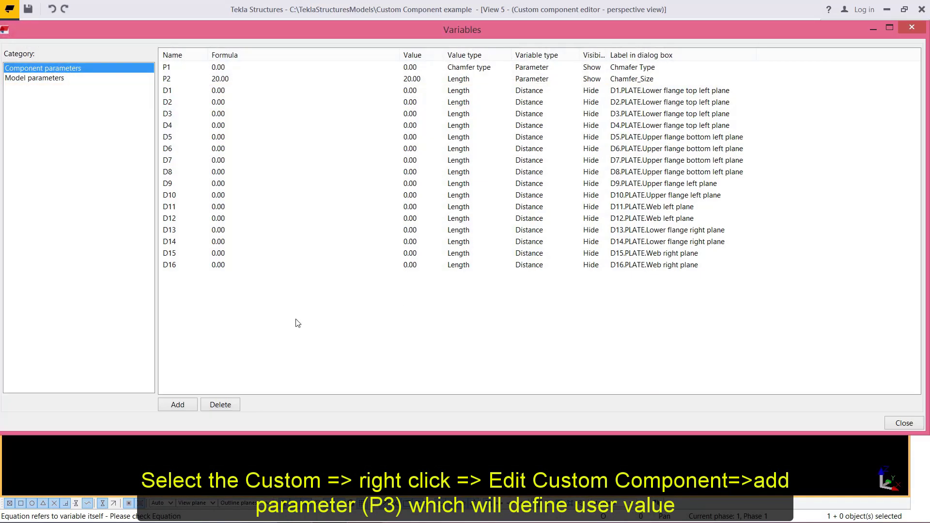
# Add a component parameter for the stiffener choice and set its dialog box label to "input user".
pyautogui.click(178, 405)
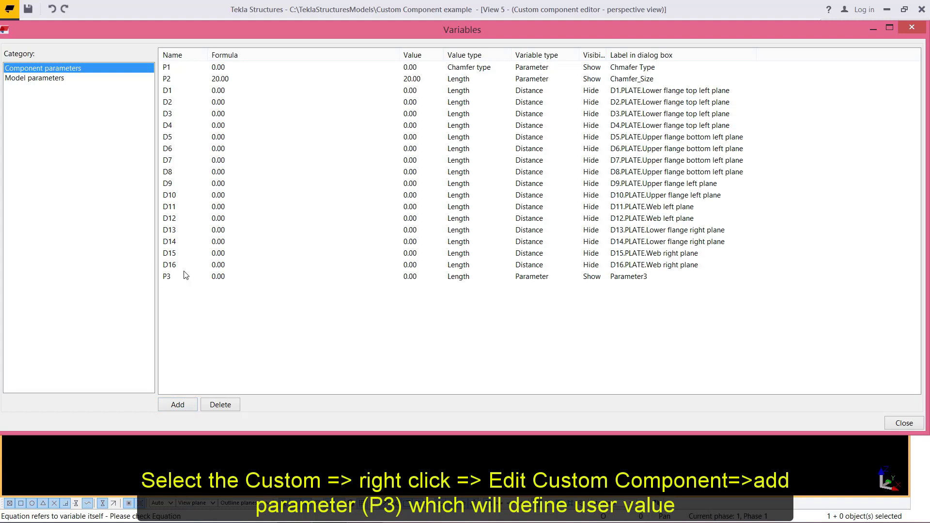
pyautogui.doubleClick(640, 280)
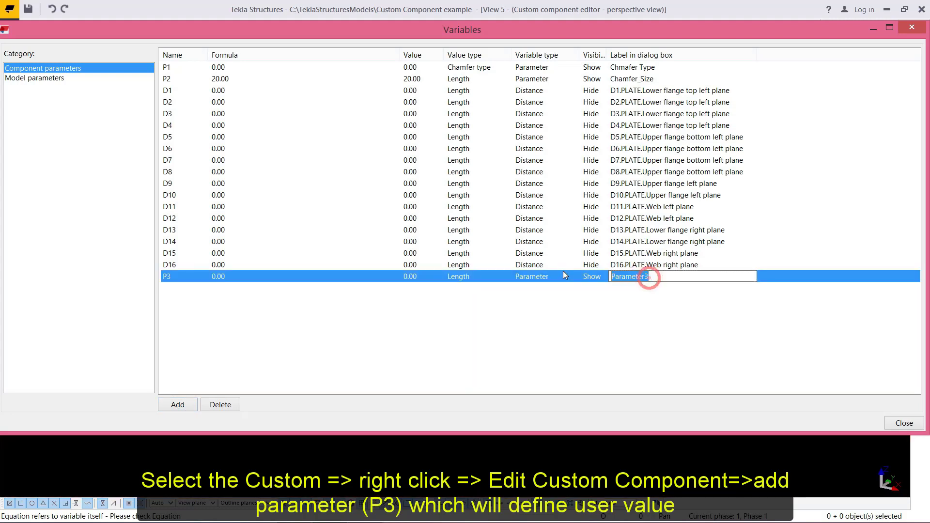
pyautogui.write('in')
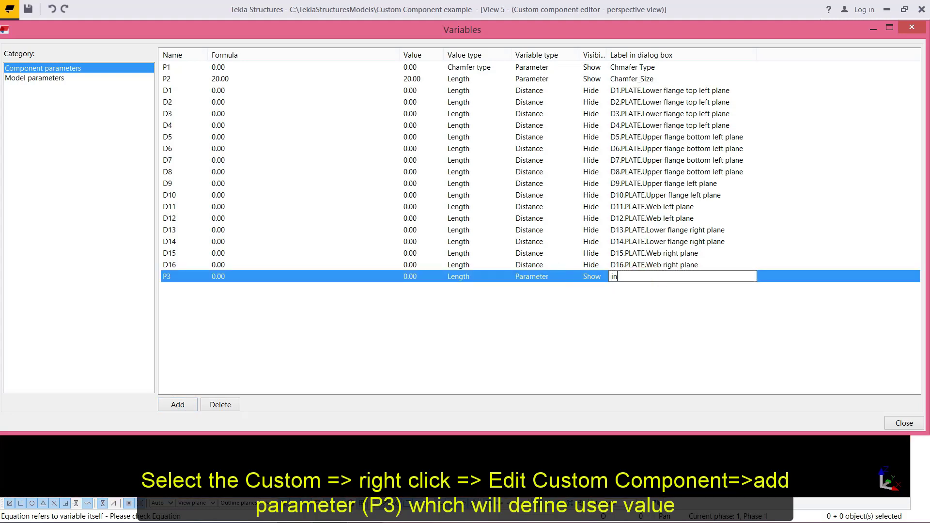
pyautogui.write('put user')
pyautogui.click(426, 323)
# Add another parameter below "input user" and begin its formula with "=if(P3==0) then 1 else".
pyautogui.click(181, 403)
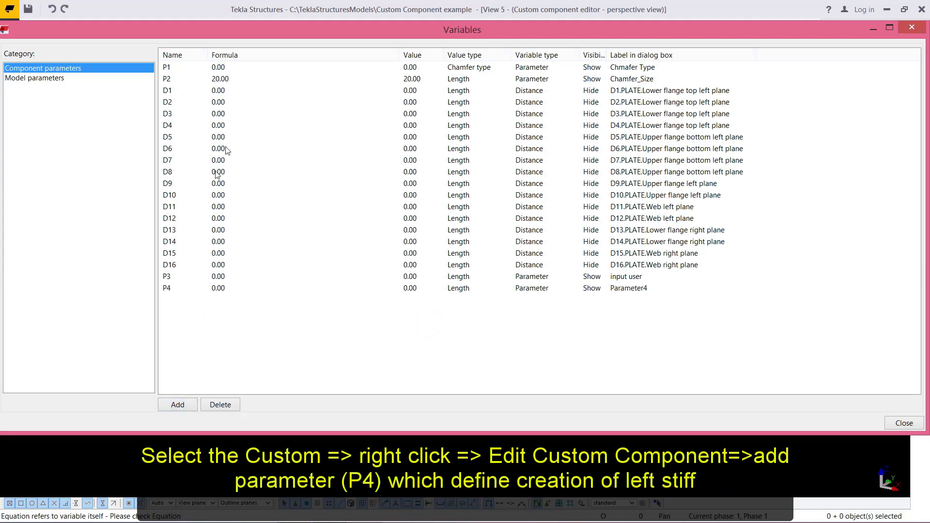
pyautogui.moveTo(232, 508)
pyautogui.click(224, 289)
pyautogui.click(230, 289)
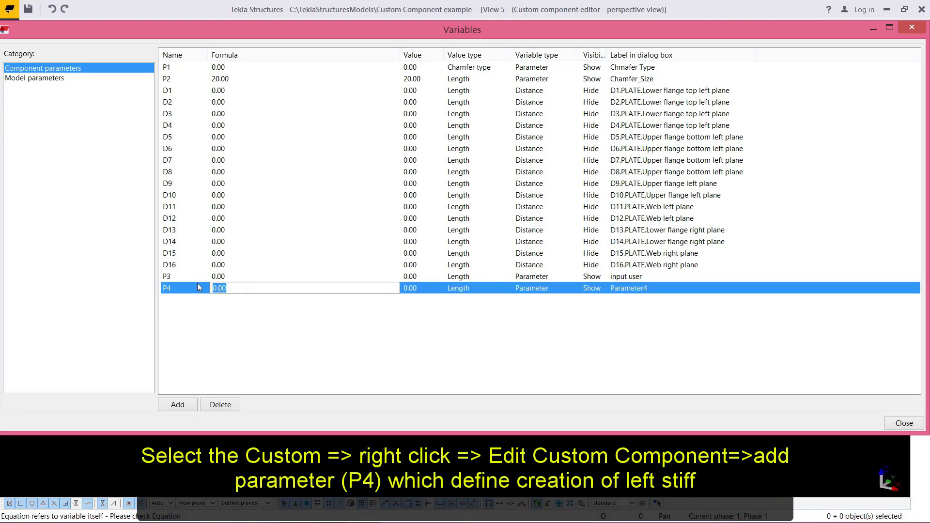
pyautogui.write('=if')
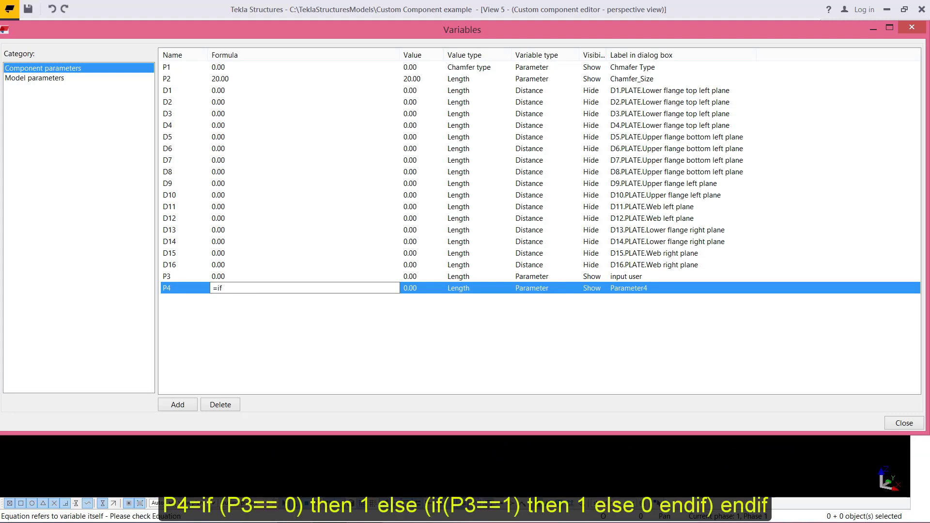
pyautogui.write('(p')
pyautogui.press('BackSpace')
pyautogui.write('P3==0) then 1')
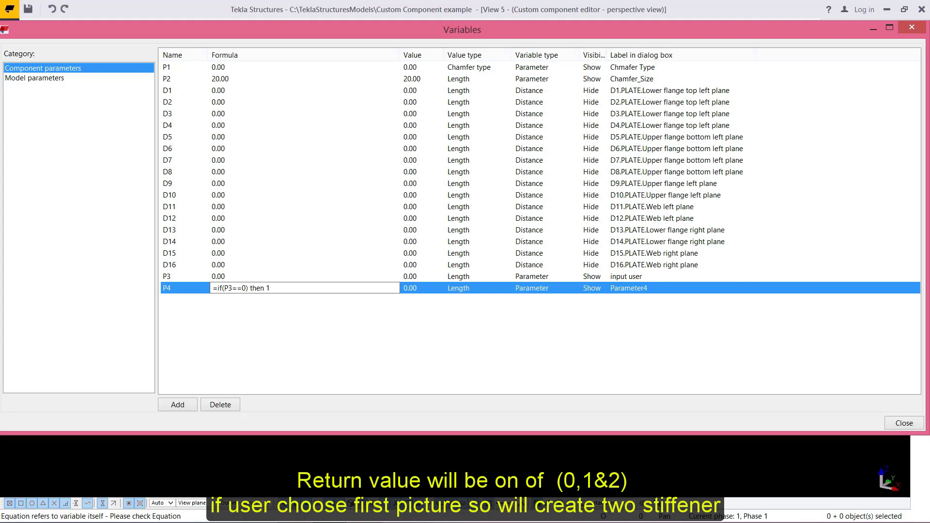
pyautogui.write('else')
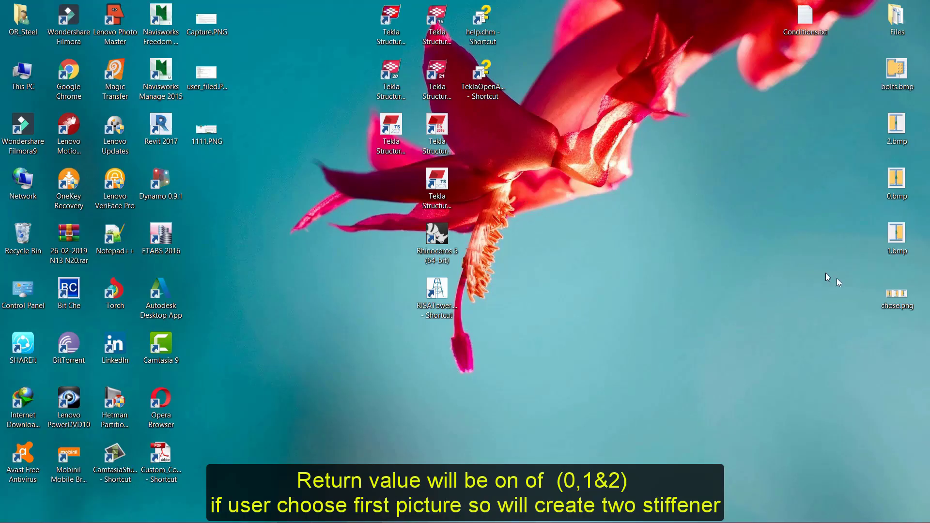
# Open chose.png from the desktop in Paint again, review which stiffeners each picture shows, and close it.
pyautogui.click(897, 293)
pyautogui.rightClick(897, 293)
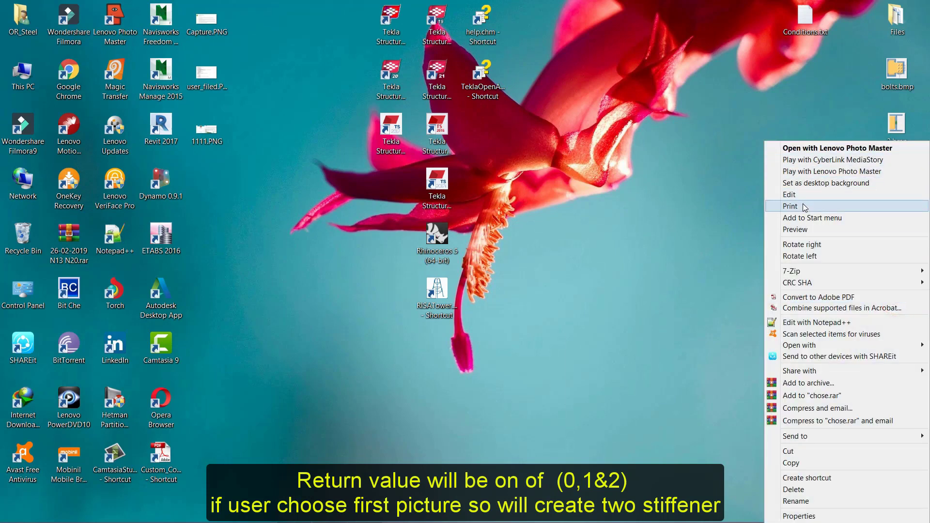
pyautogui.click(792, 195)
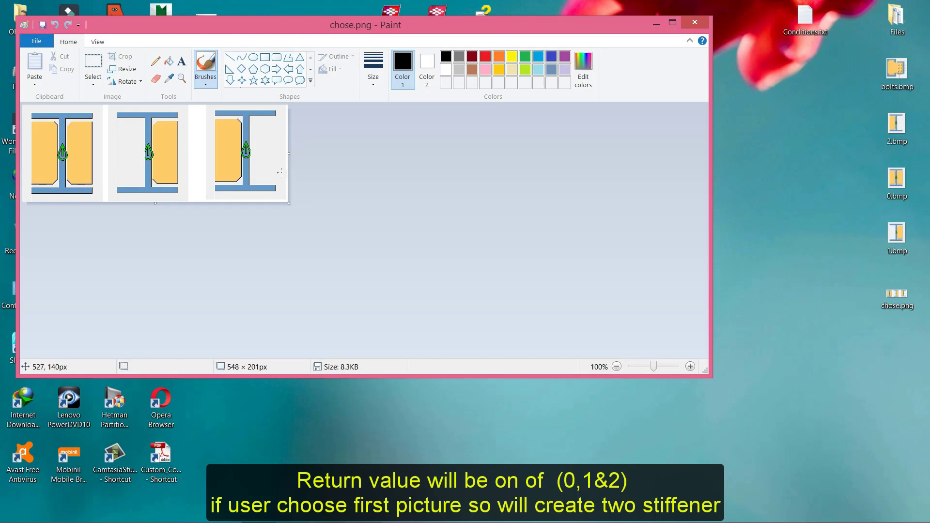
pyautogui.click(694, 22)
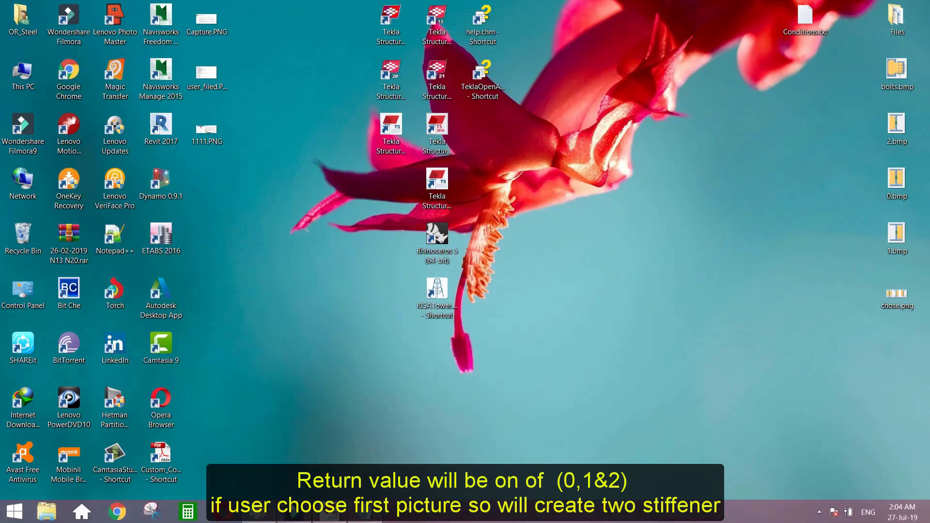
# Complete P4's formula as "=if(P3==0) then 1 else (if(P3==1) then 1 else 0 endif) endif" and widen the formula column to fit it.
pyautogui.click(330, 514)
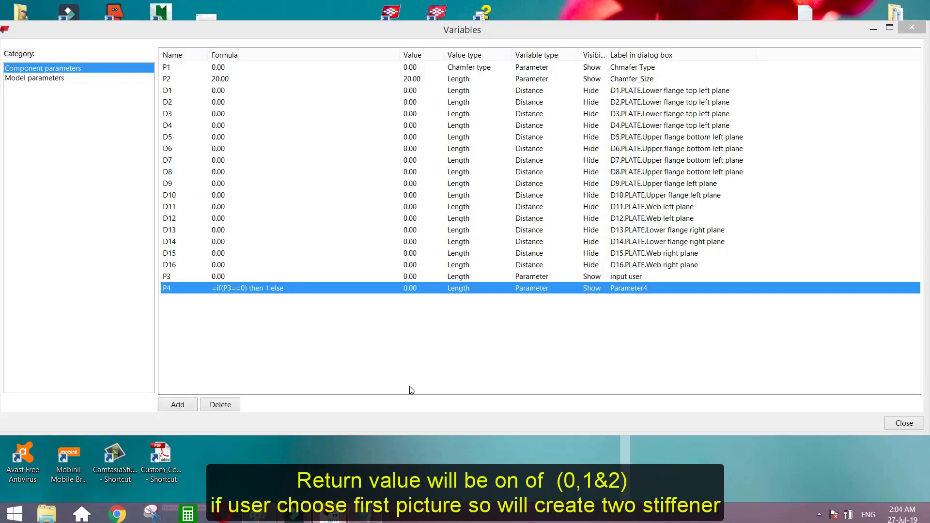
pyautogui.click(303, 289)
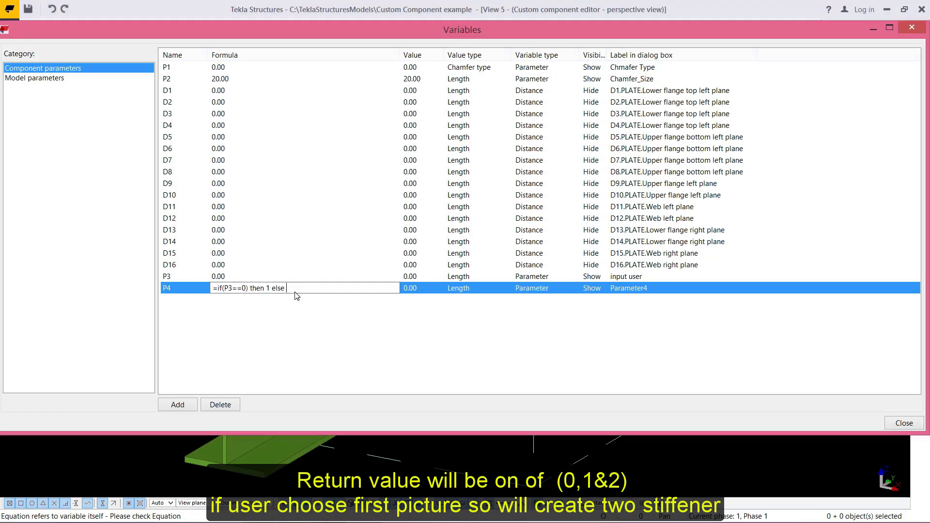
pyautogui.write('(')
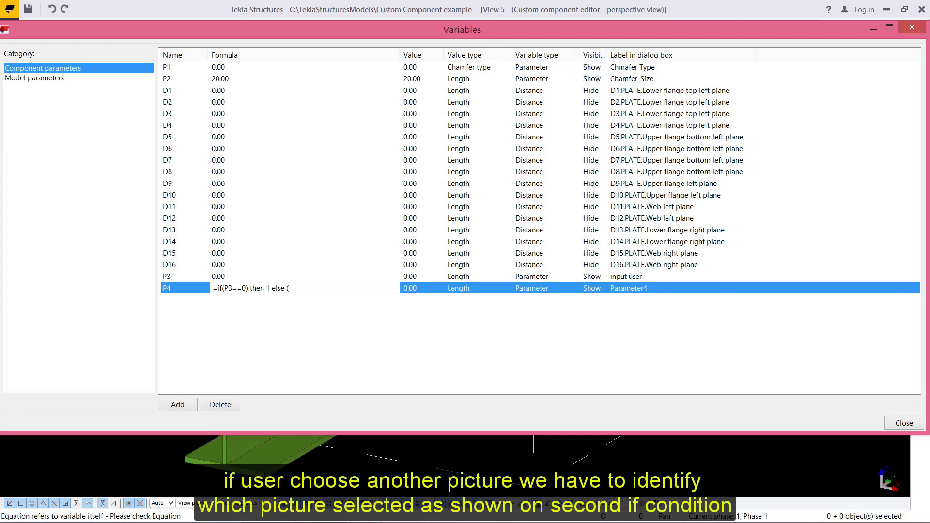
pyautogui.write('if(P3==1) then 1 else')
pyautogui.write('0 endif')
pyautogui.write(') endif')
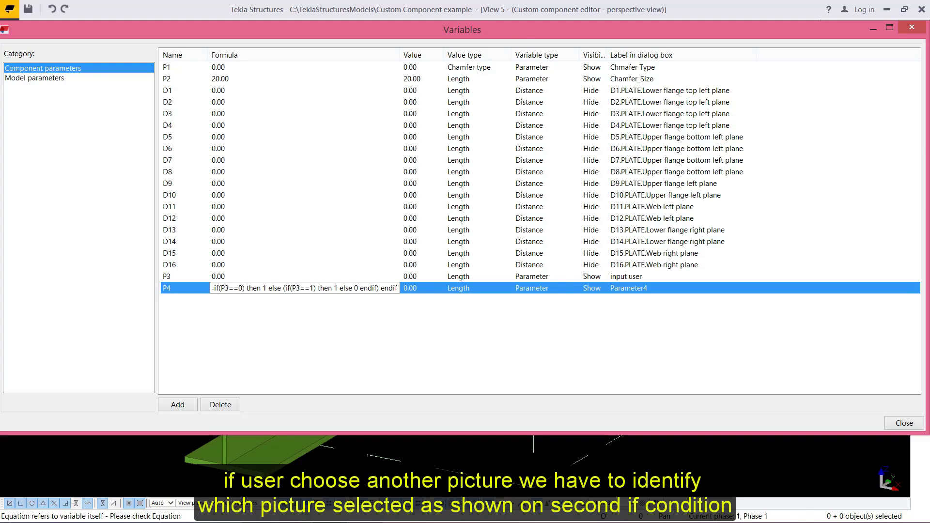
pyautogui.press('Return')
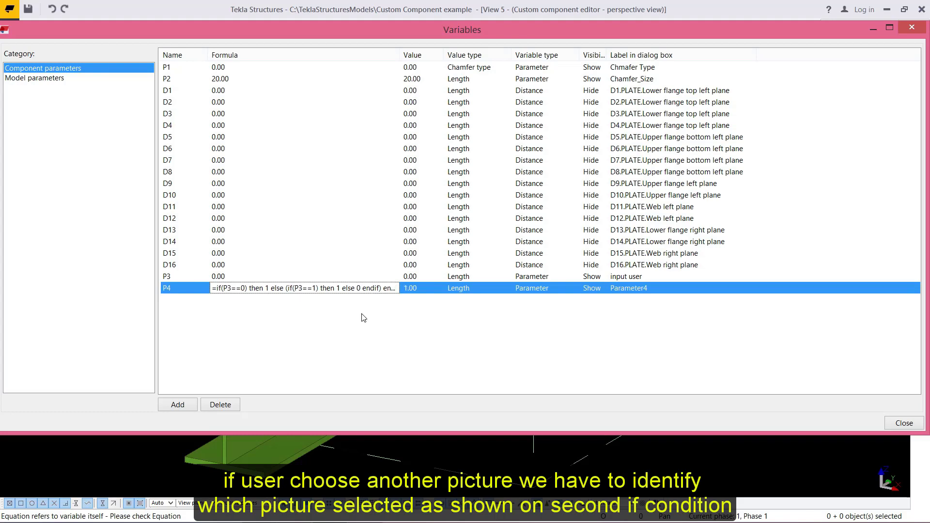
pyautogui.doubleClick(398, 52)
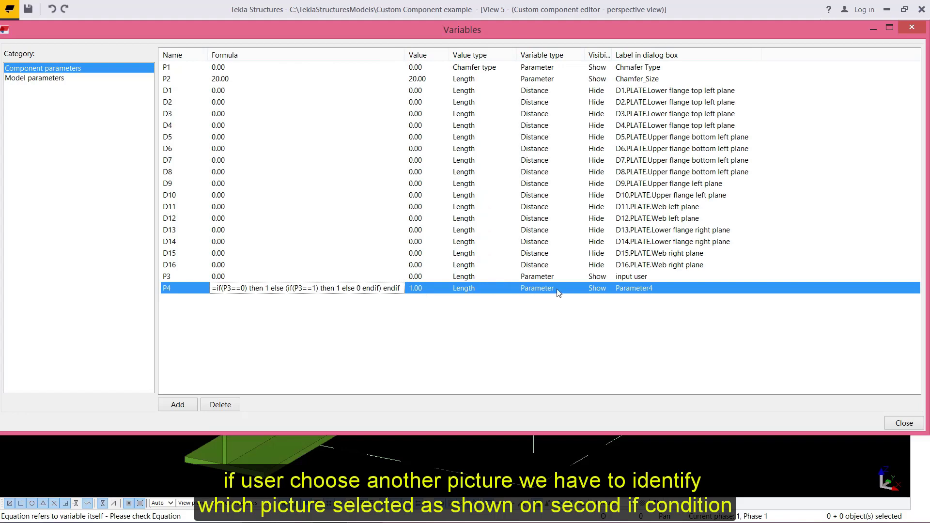
# Set P4's visibility to Hide and add another component parameter below it.
pyautogui.click(641, 287)
pyautogui.click(597, 288)
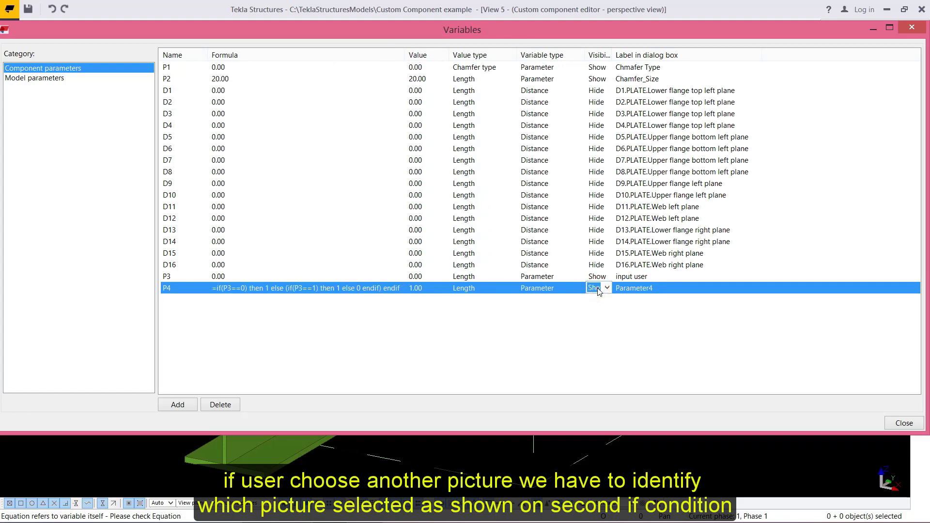
pyautogui.click(600, 304)
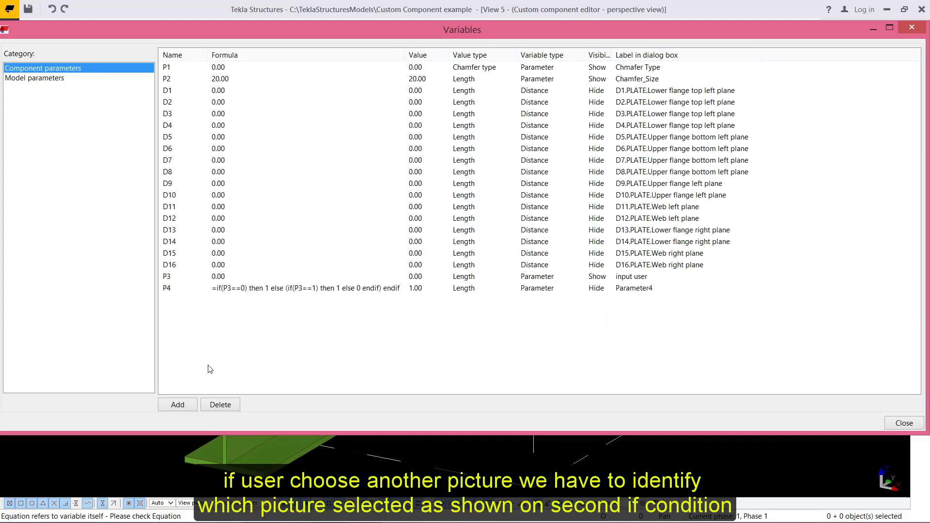
pyautogui.click(186, 405)
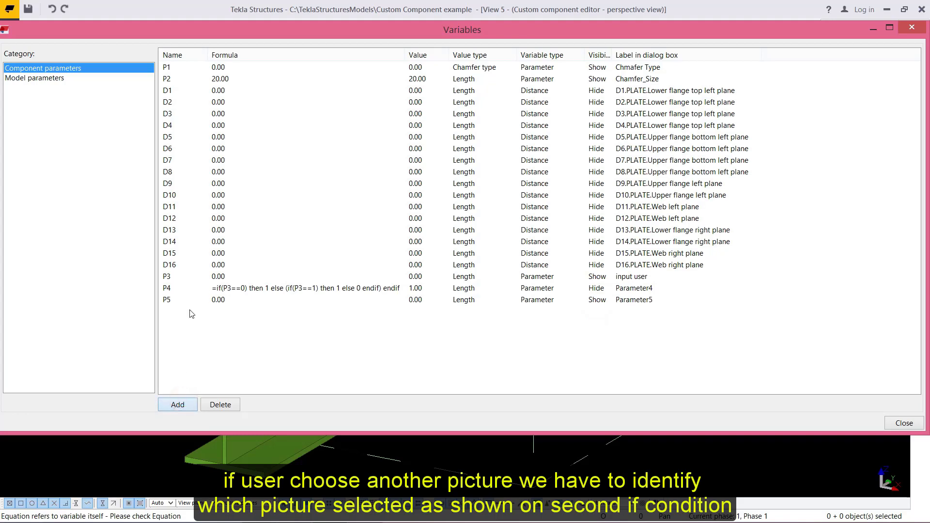
# Move the variables window aside, display the custom component browser and select the first stiffener plate on the beam.
pyautogui.doubleClick(327, 30)
pyautogui.click(167, 277)
pyautogui.scroll(-4, 196, 273)
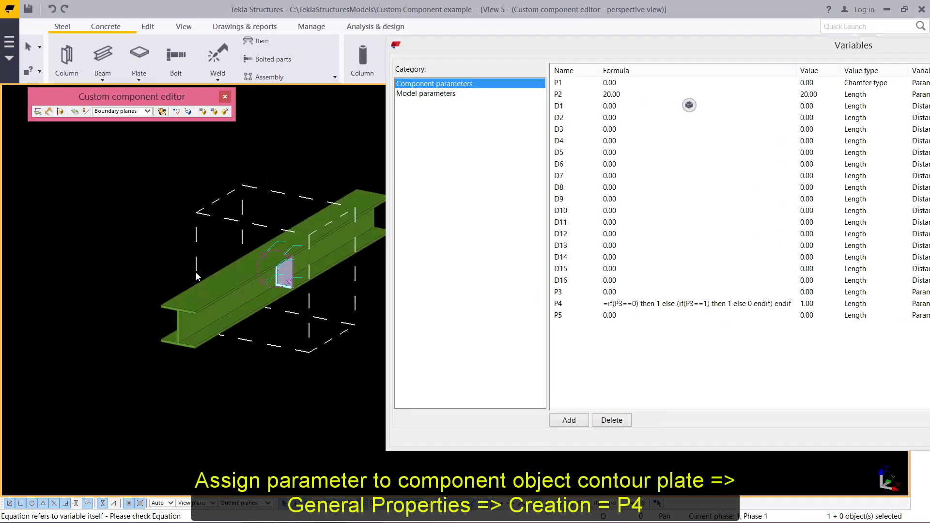
pyautogui.moveTo(195, 272); pyautogui.dragTo(230, 294, button='middle')
pyautogui.scroll(2, 280, 290)
pyautogui.scroll(2, 280, 290)
pyautogui.scroll(1, 230, 292)
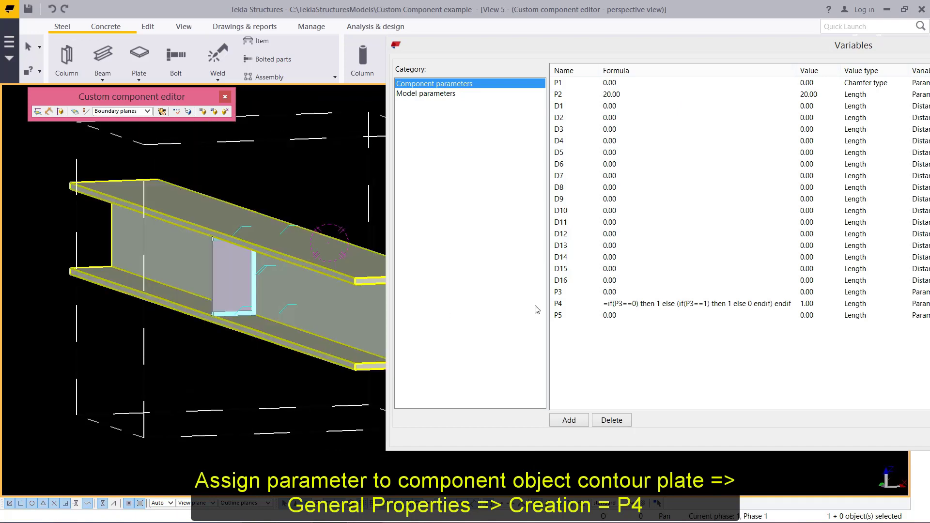
pyautogui.click(233, 269)
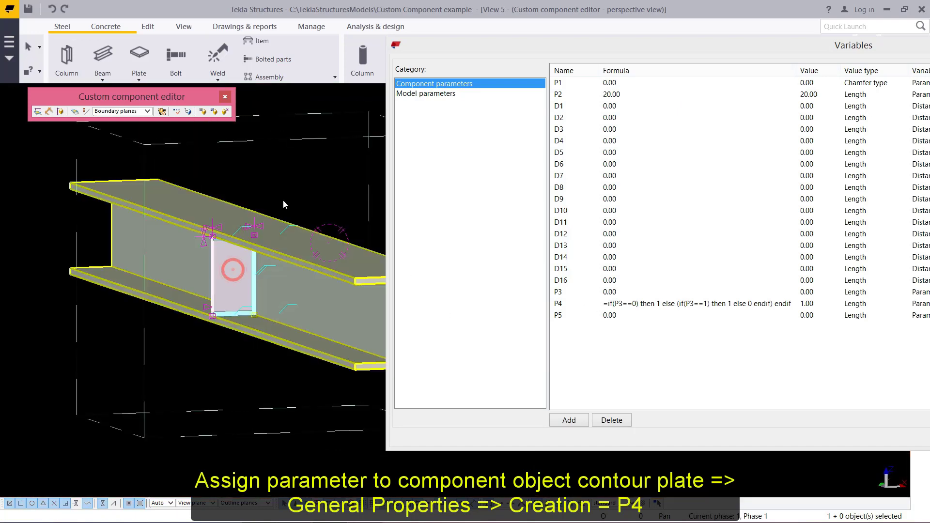
pyautogui.click(290, 165)
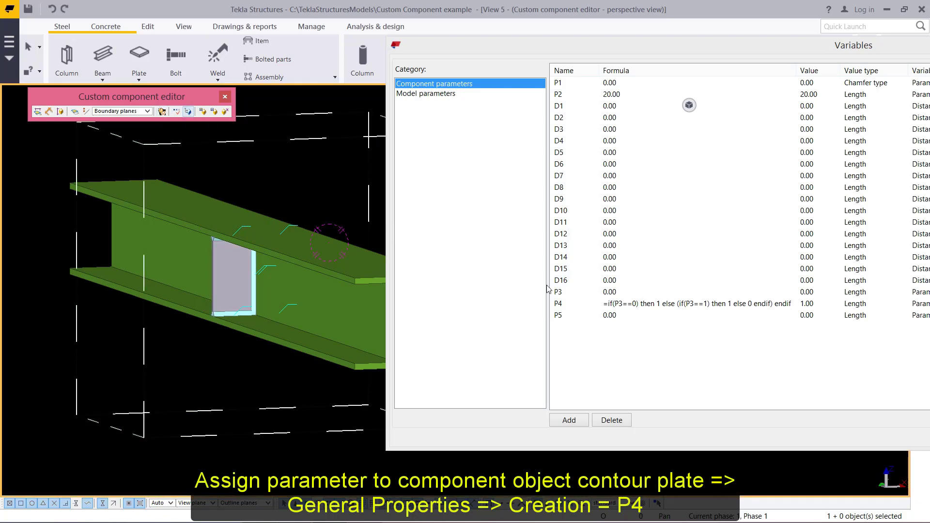
pyautogui.click(187, 112)
pyautogui.click(240, 262)
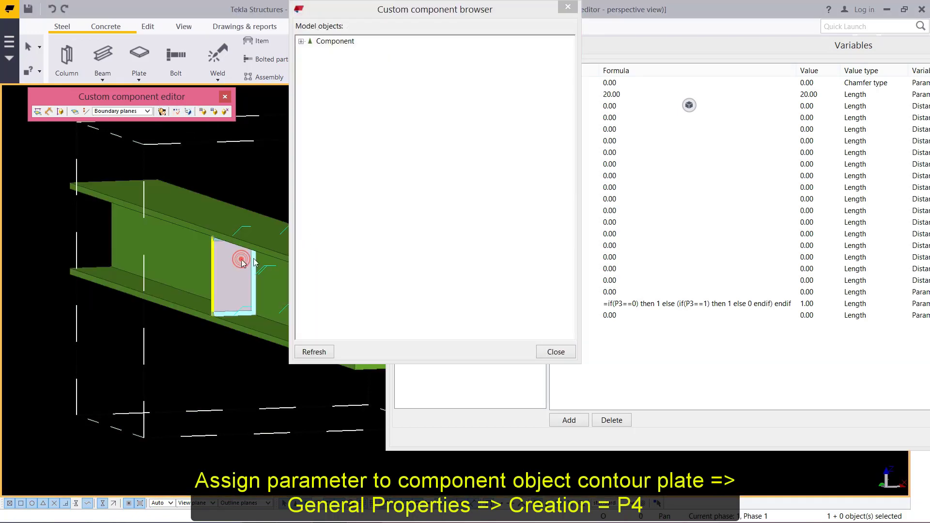
# Link the Creation property of the first contour plate to P4 in its general properties, and close the component browser.
pyautogui.click(319, 127)
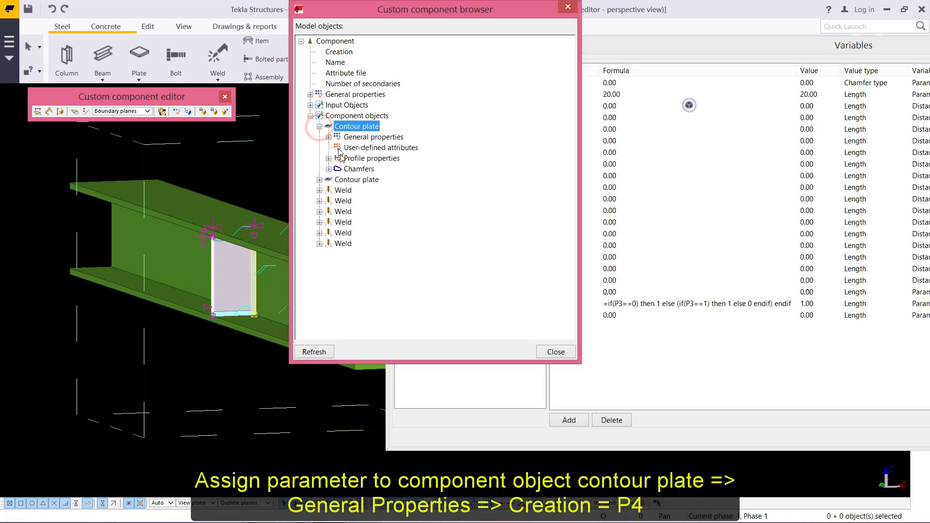
pyautogui.click(328, 137)
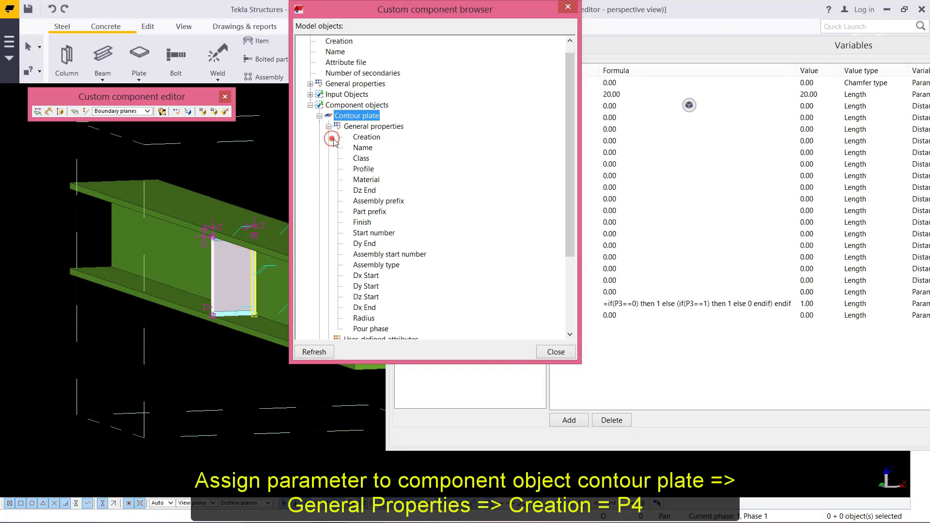
pyautogui.click(380, 138)
pyautogui.click(380, 138)
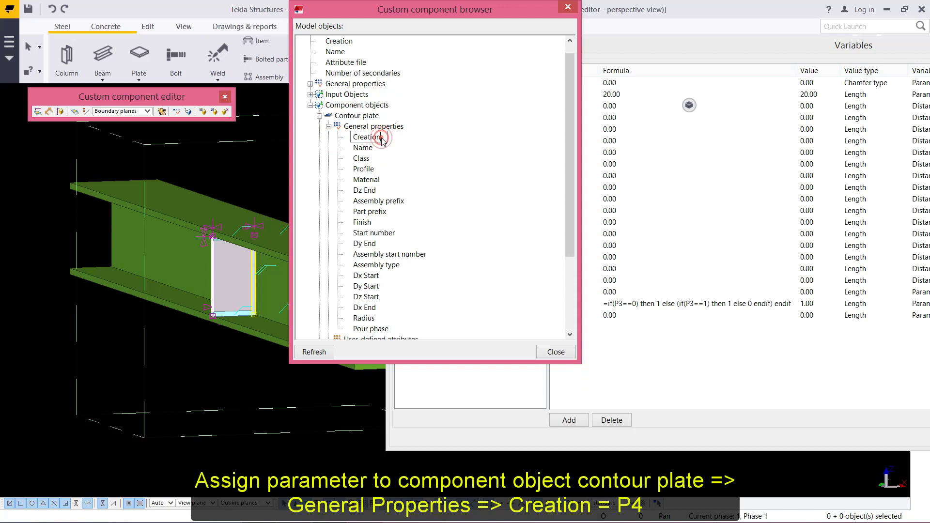
pyautogui.write('= P4')
pyautogui.press('Return')
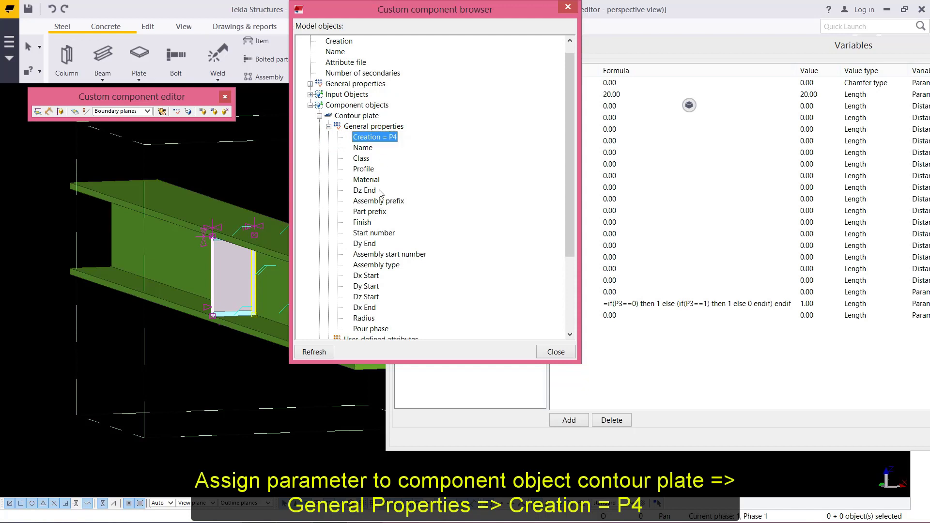
pyautogui.click(556, 352)
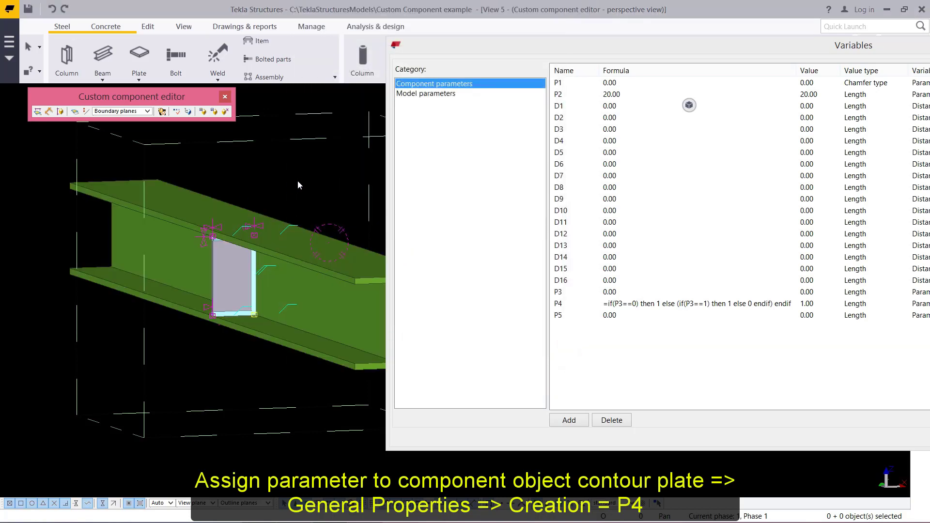
# Set P5's formula to "=if(P3==0) then 1 else (if(P3==2) then 1 else 0 endif) endif".
pyautogui.click(298, 181)
pyautogui.scroll(-2, 278, 265)
pyautogui.click(282, 261)
pyautogui.keyDown('ctrl'); pyautogui.moveTo(300, 278); pyautogui.dragTo(261, 274, button='middle'); pyautogui.keyUp('ctrl')
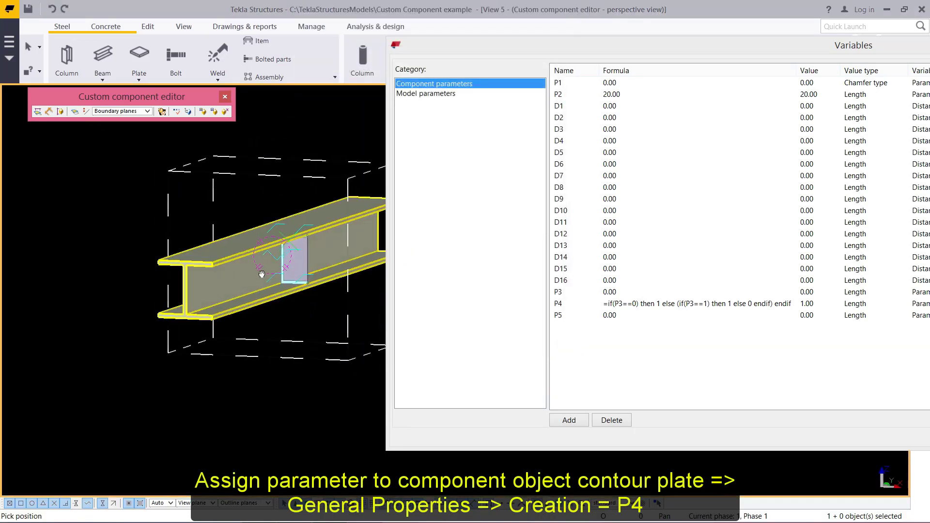
pyautogui.scroll(-1, 283, 380)
pyautogui.click(281, 380)
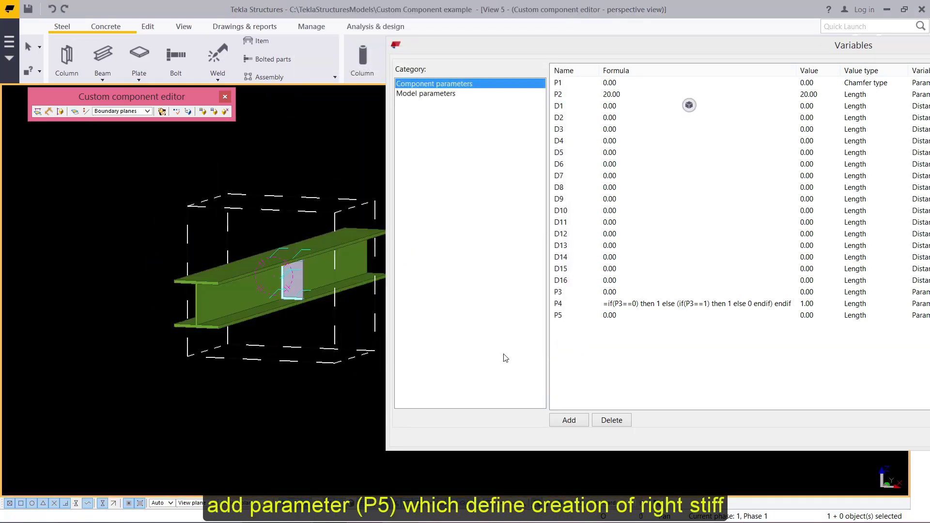
pyautogui.click(625, 315)
pyautogui.doubleClick(625, 315)
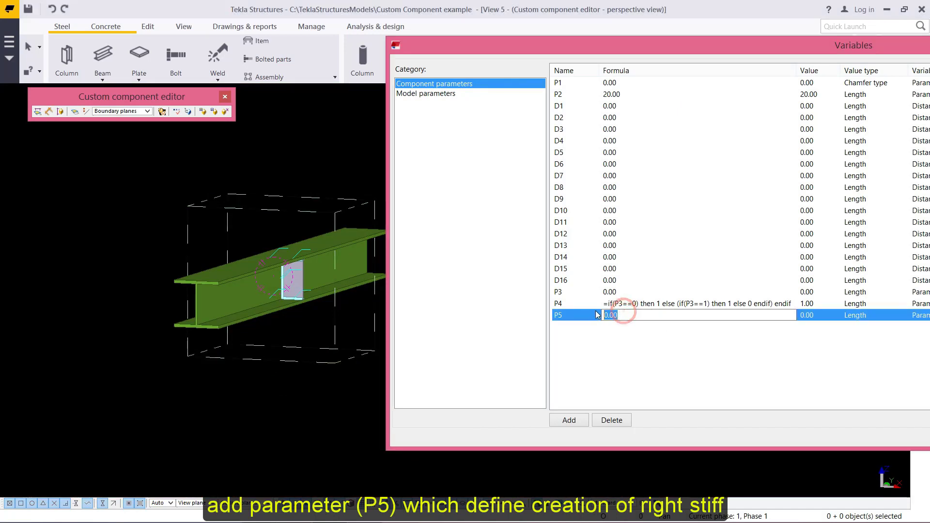
pyautogui.write('=if(P3==0')
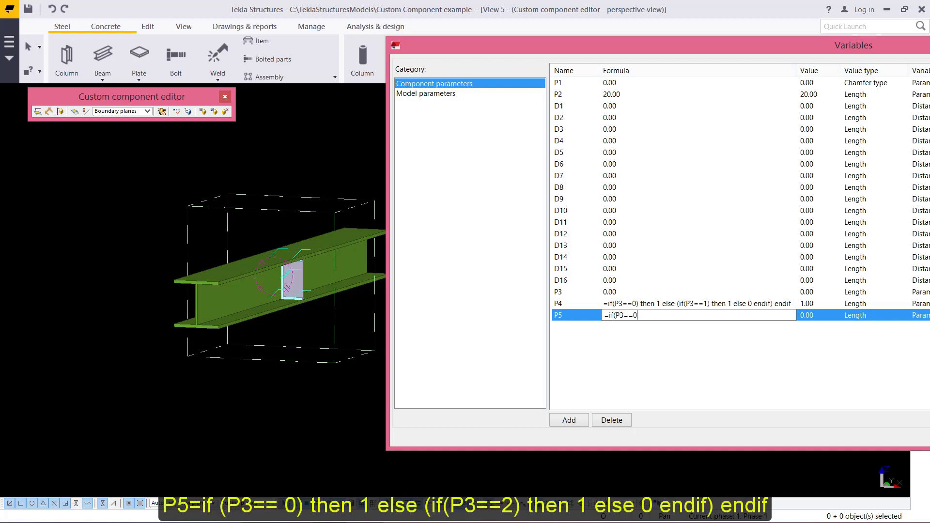
pyautogui.write(') then 1 else (if(P3==2) then 1 else 0 endif) endif')
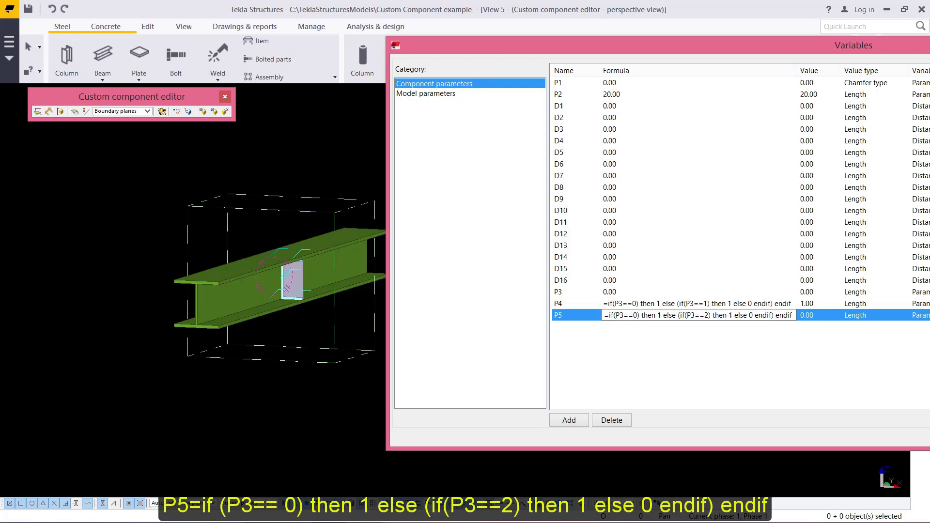
pyautogui.click(597, 315)
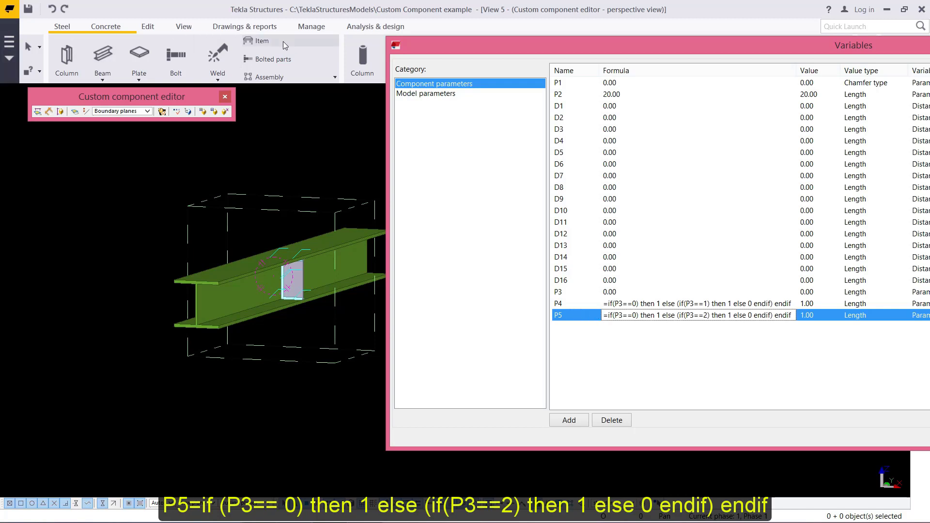
# Display the custom component browser again and select the stiffener plate on the opposite side of the beam's web.
pyautogui.click(300, 276)
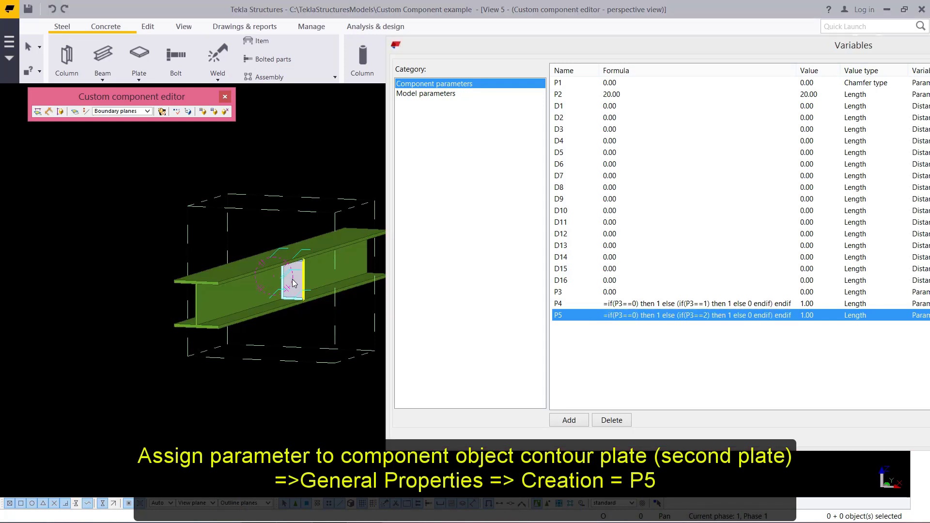
pyautogui.click(188, 111)
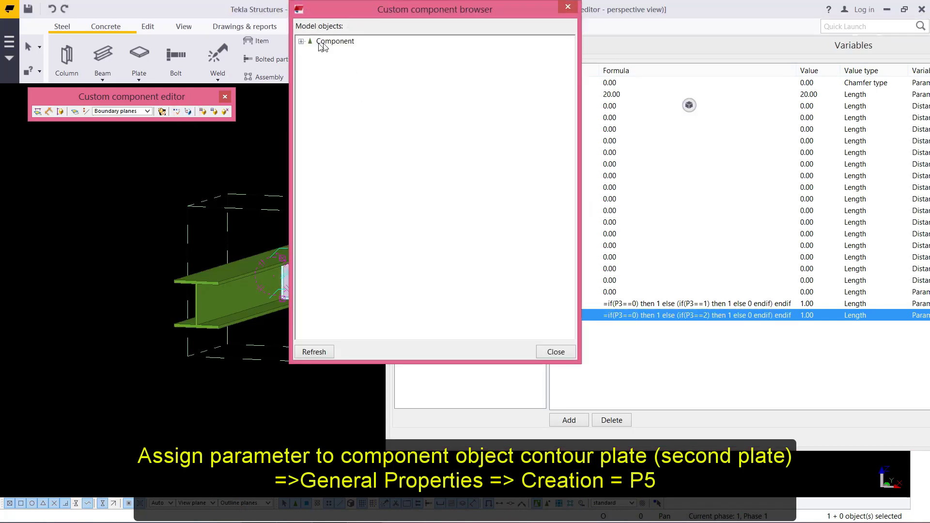
pyautogui.click(284, 282)
pyautogui.middleClick(249, 179)
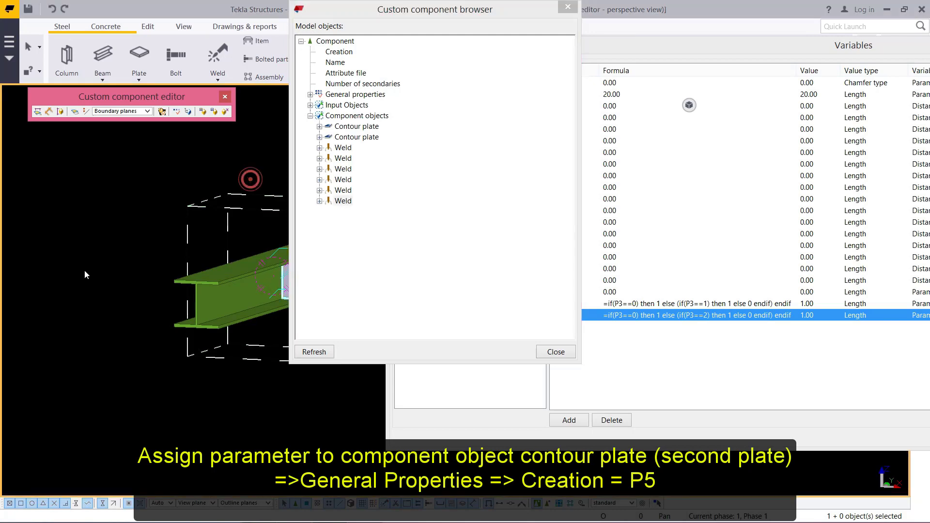
pyautogui.scroll(-2, 84, 269)
pyautogui.scroll(4, 213, 281)
pyautogui.scroll(5, 224, 283)
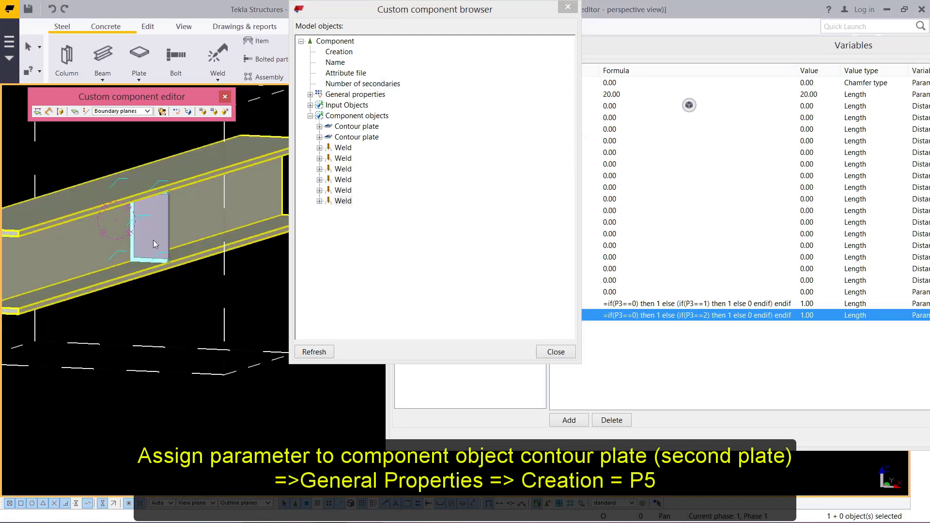
pyautogui.click(151, 232)
# Link the Creation property of the second contour plate to P5 in its general properties, and close the component browser.
pyautogui.click(319, 136)
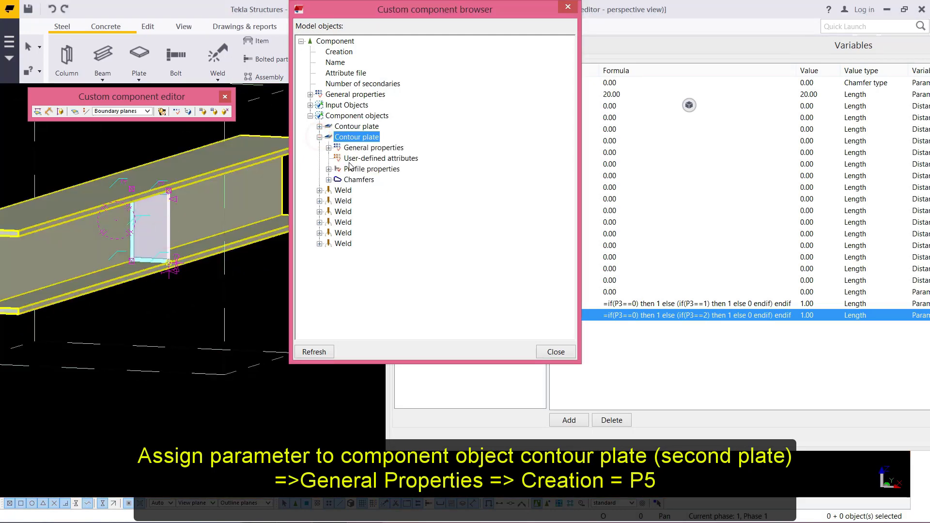
pyautogui.click(329, 148)
pyautogui.click(368, 137)
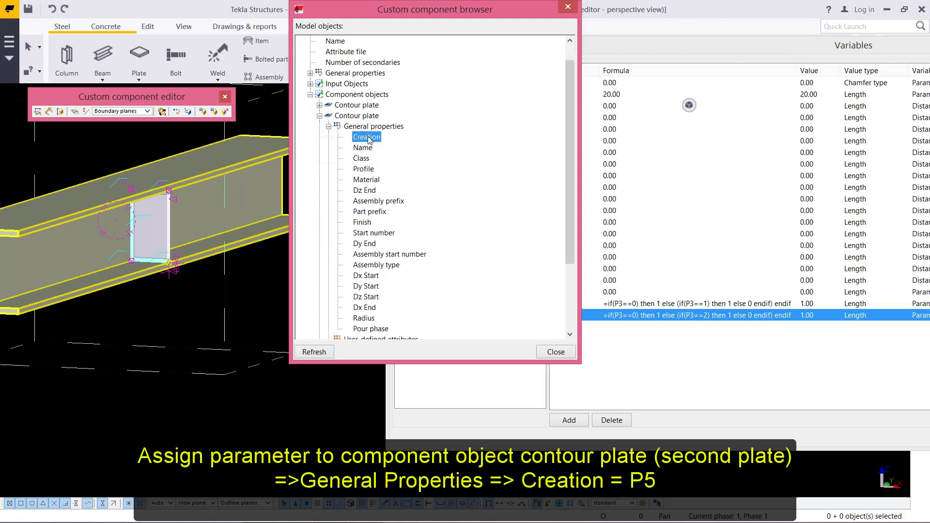
pyautogui.click(380, 138)
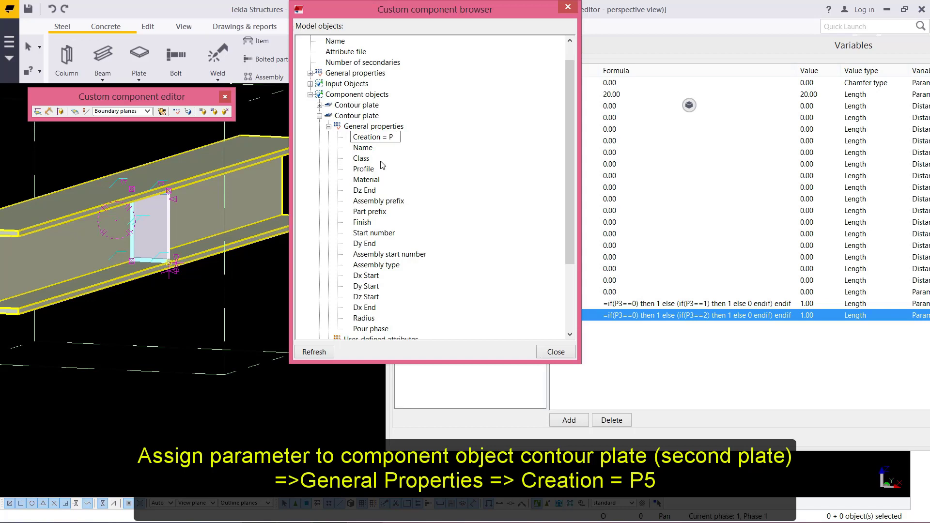
pyautogui.write('P5')
pyautogui.press('Return')
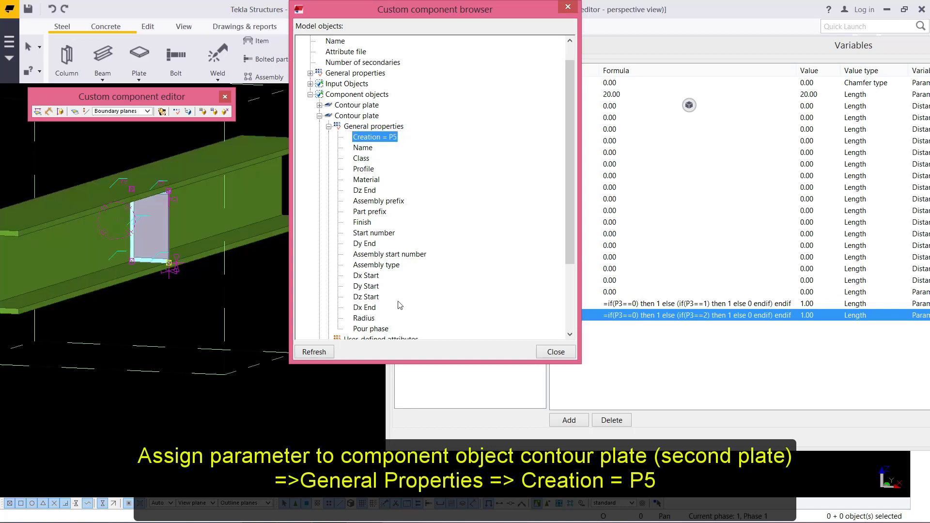
pyautogui.click(556, 352)
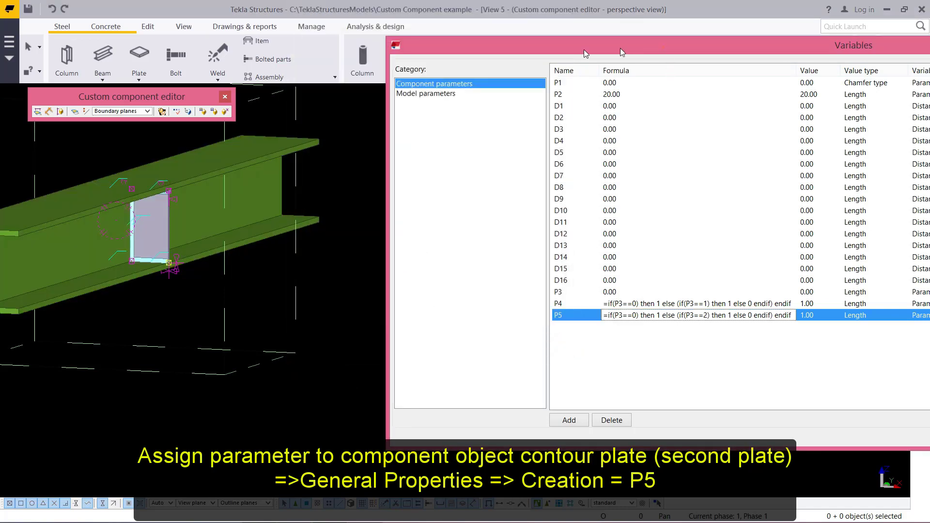
# Bring the visibility column of the variables window into view and set P5's visibility to Hide.
pyautogui.moveTo(583, 49); pyautogui.dragTo(386, 44)
pyautogui.click(797, 310)
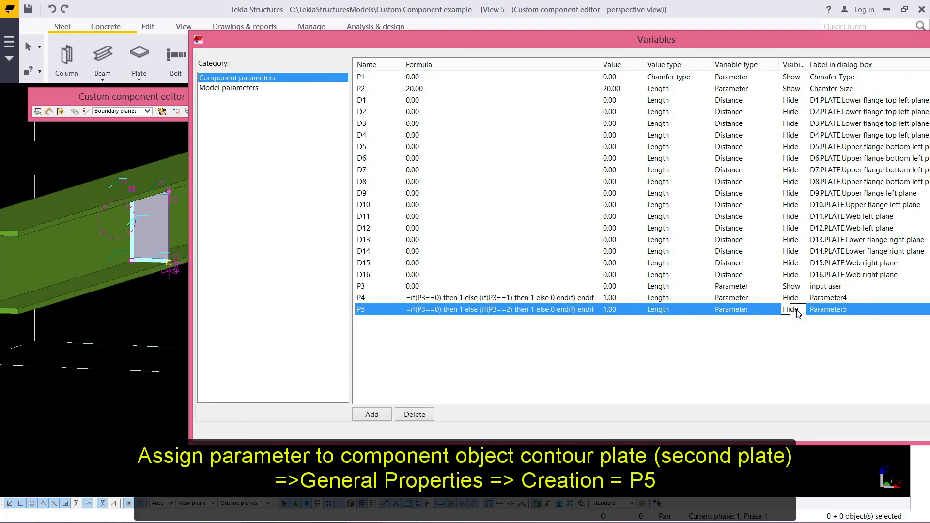
# Close the variables window and the custom component editor, saving Stiffener and replacing all its occurrences in the model.
pyautogui.moveTo(755, 43); pyautogui.dragTo(503, 55)
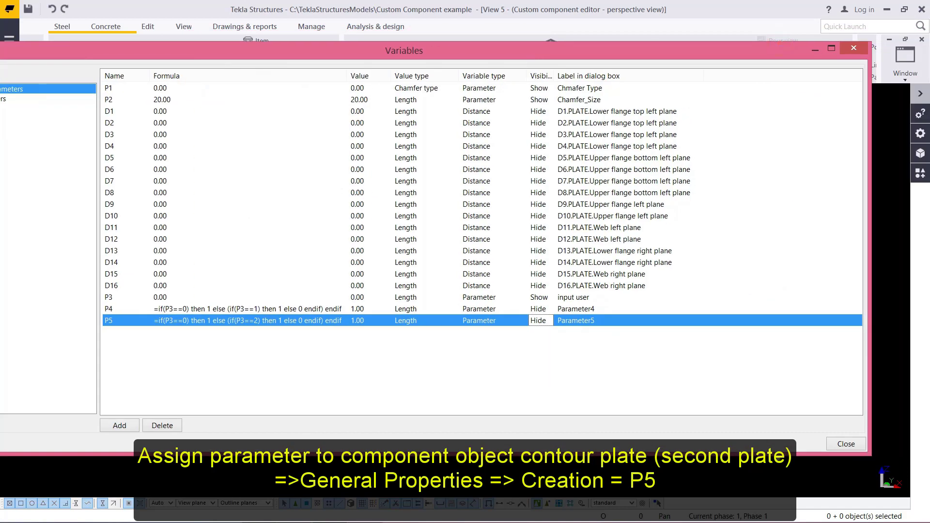
pyautogui.click(846, 445)
pyautogui.click(256, 186)
pyautogui.click(225, 96)
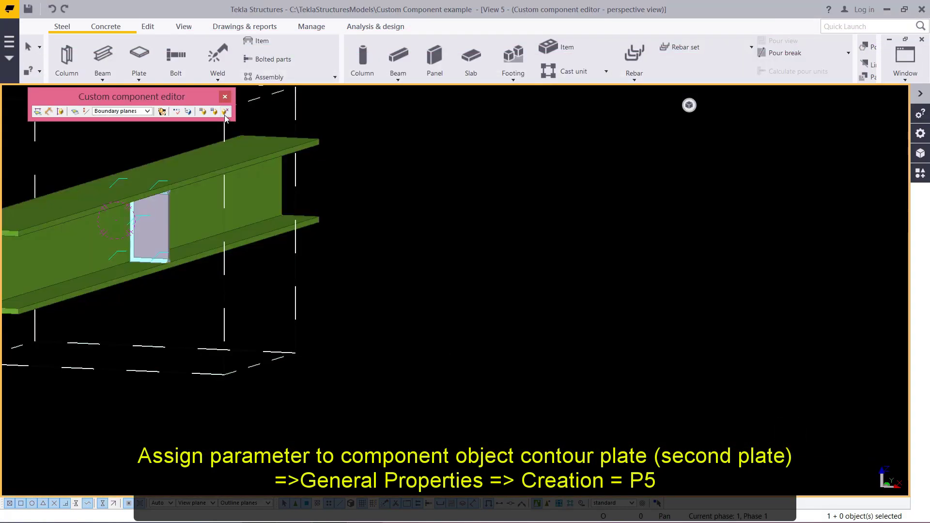
pyautogui.click(425, 281)
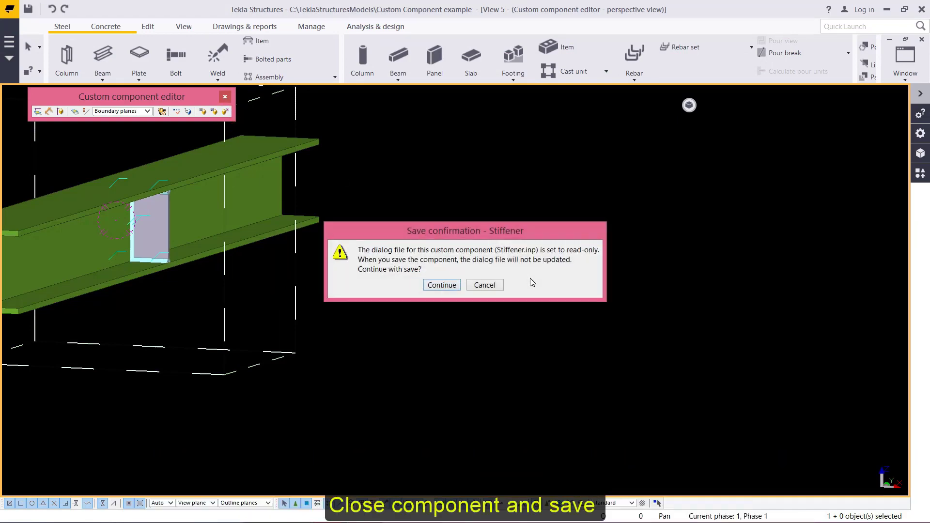
pyautogui.click(446, 286)
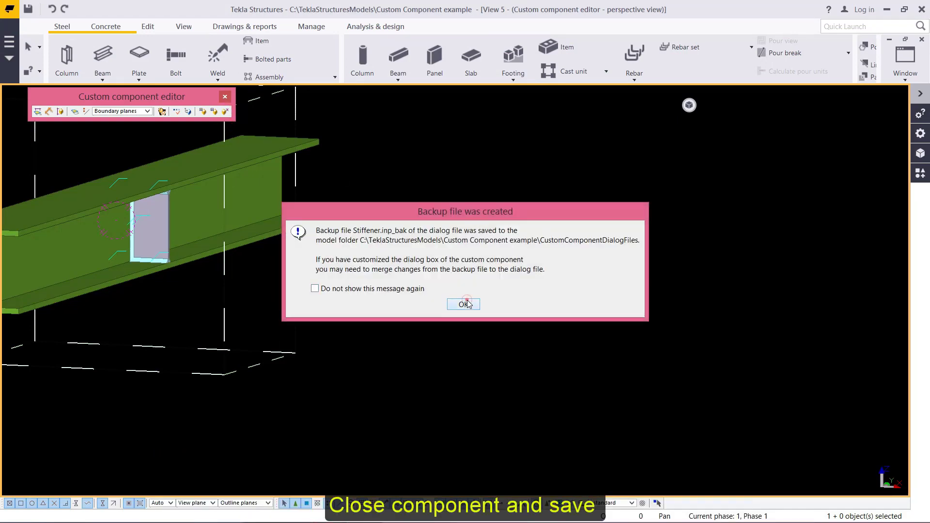
pyautogui.click(462, 304)
# Display the Stiffener component's dialog in the 3d view, check its Parameters 1 and General pages, and close it.
pyautogui.scroll(2, 496, 298)
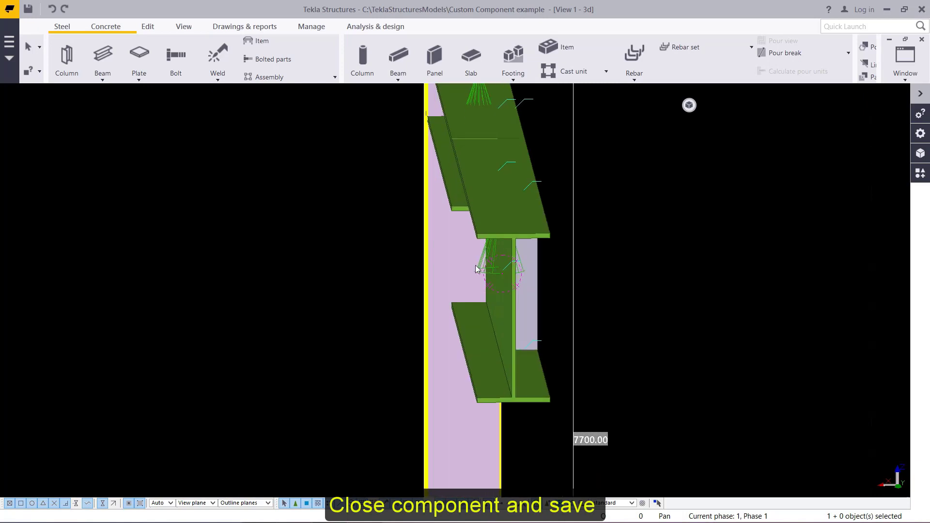
pyautogui.doubleClick(492, 264)
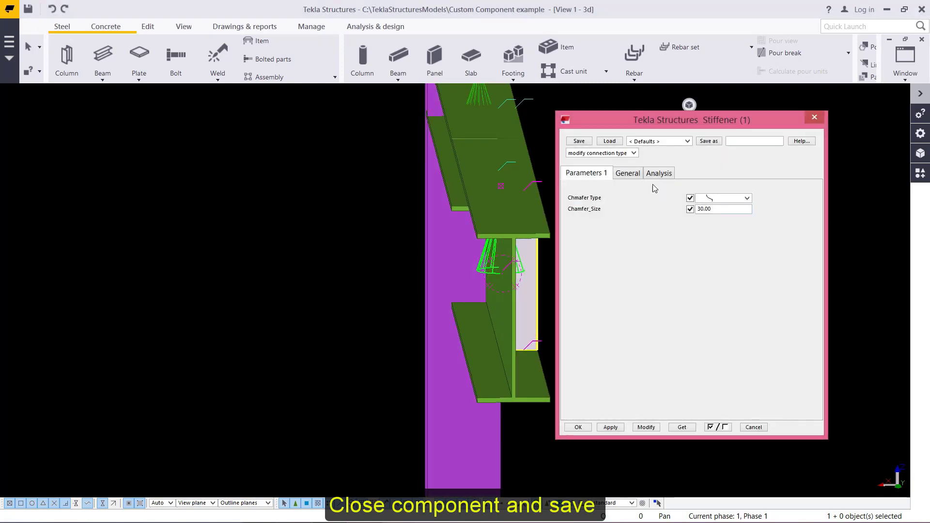
pyautogui.click(627, 174)
pyautogui.click(595, 169)
pyautogui.click(811, 121)
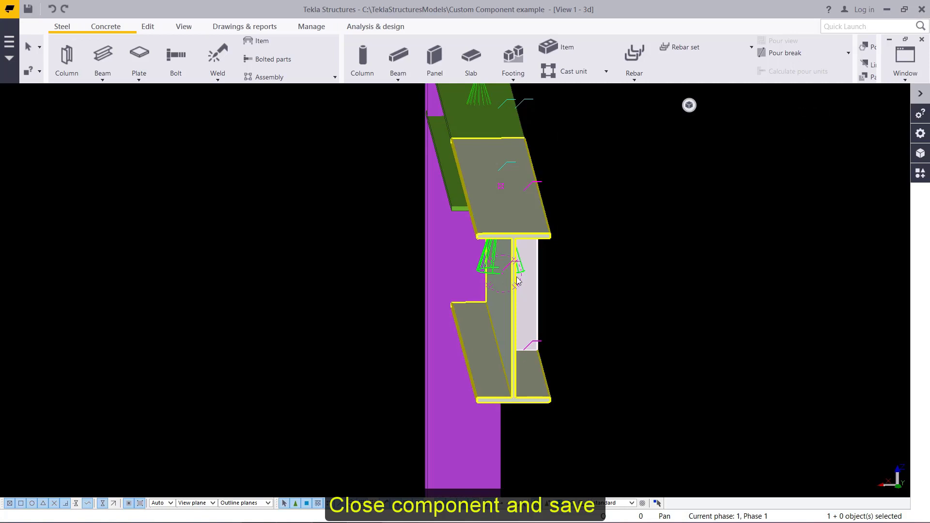
# Reopen the stiffener in the custom component editor and review the visibility and formulas of variables P3, P4 and P5.
pyautogui.rightClick(492, 264)
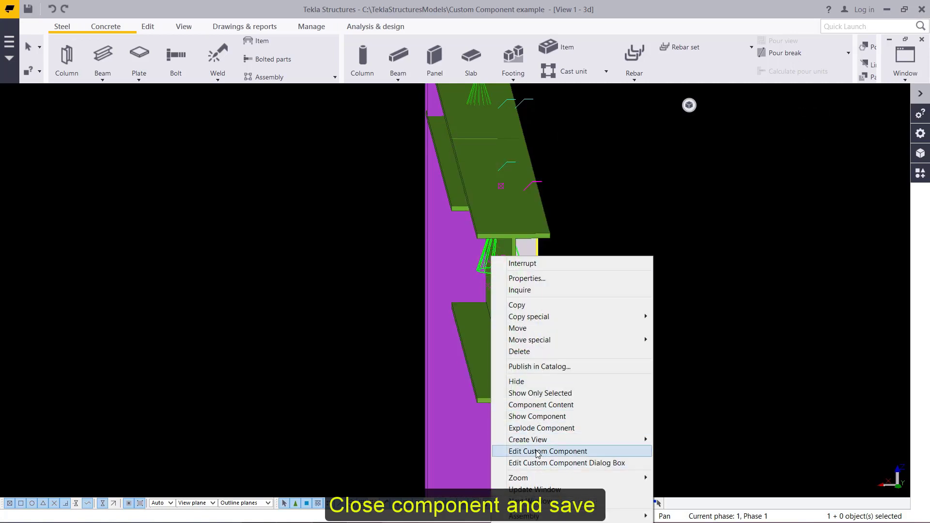
pyautogui.click(538, 452)
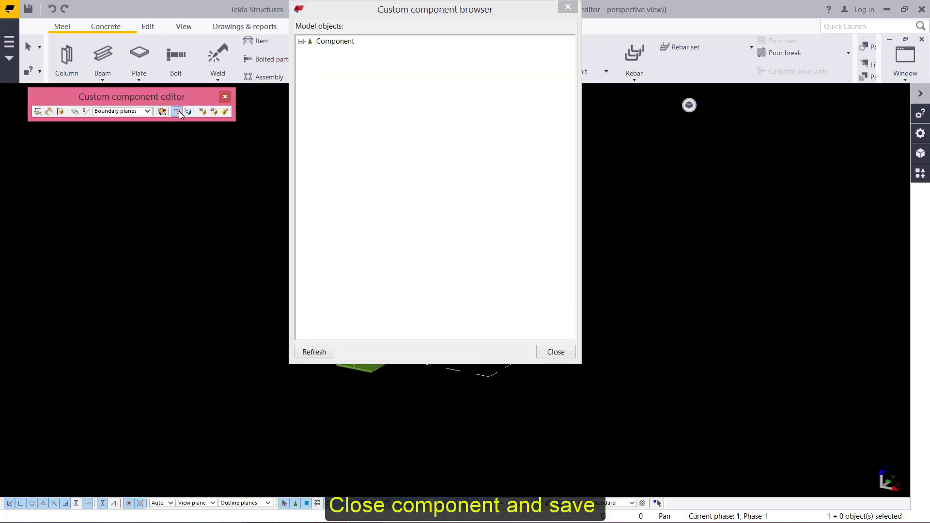
pyautogui.click(178, 111)
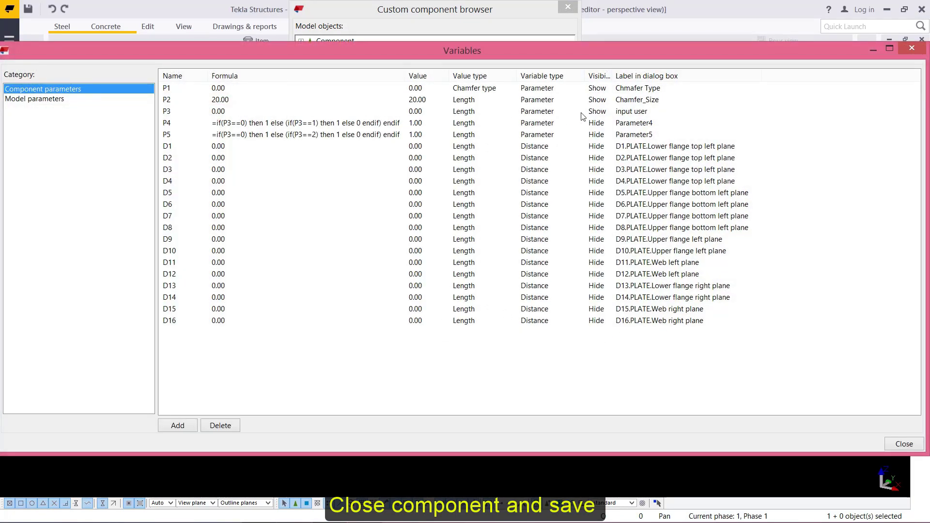
pyautogui.click(599, 116)
pyautogui.click(532, 114)
pyautogui.click(418, 123)
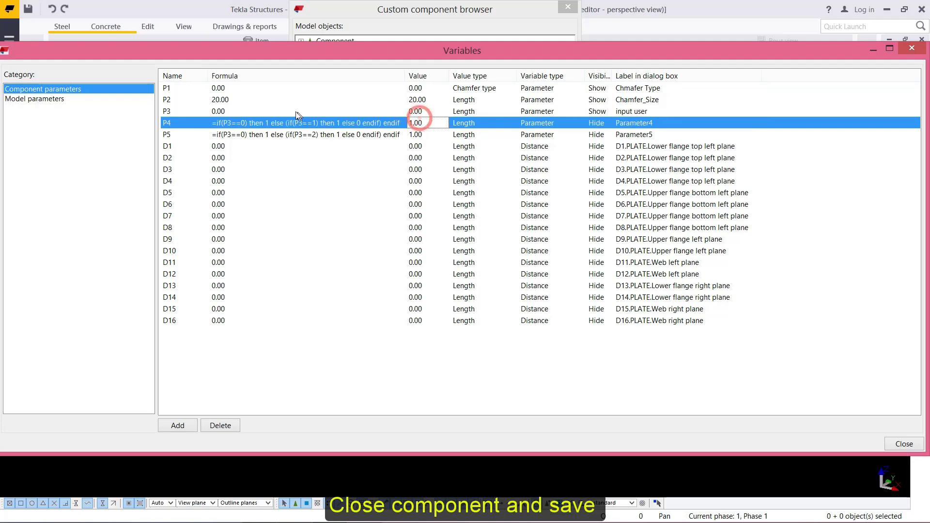
pyautogui.click(912, 48)
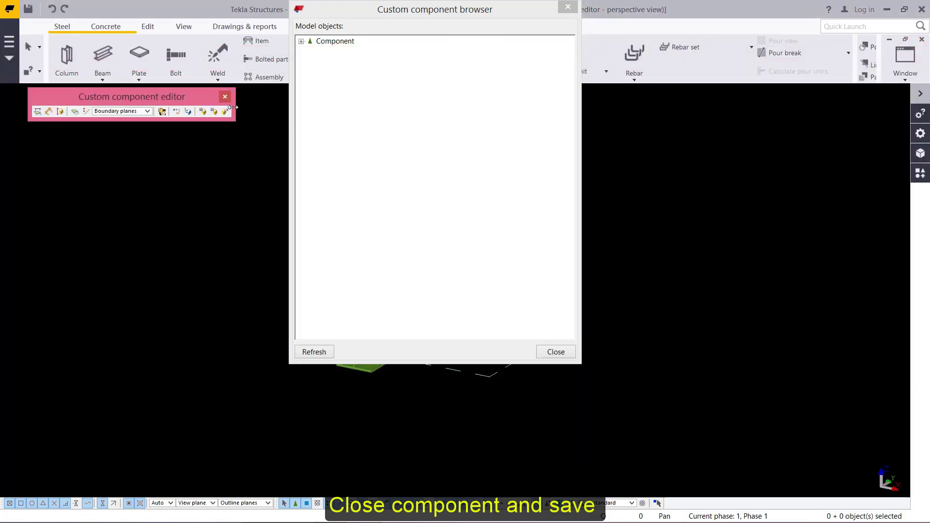
# Close the custom component editor again, saving Stiffener over all its occurrences and accepting the dialog file backup.
pyautogui.moveTo(235, 109); pyautogui.dragTo(228, 109)
pyautogui.click(107, 125)
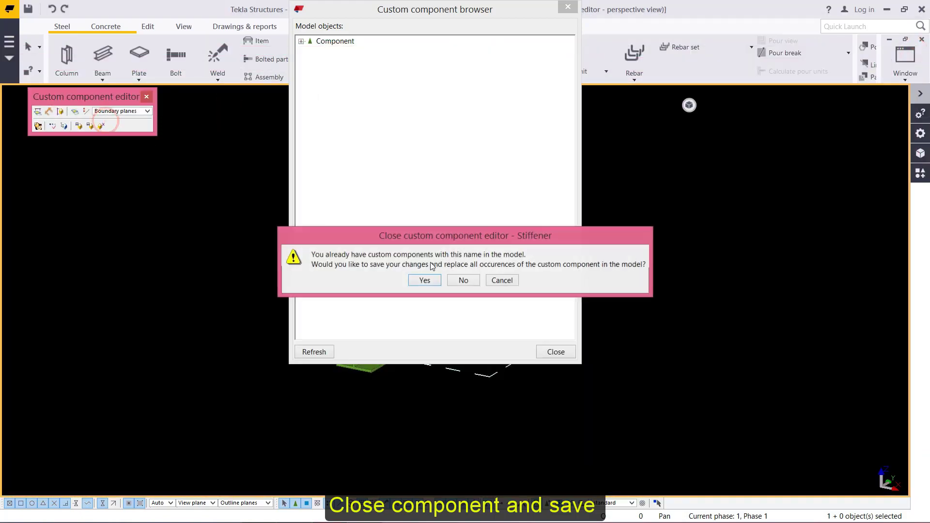
pyautogui.click(427, 281)
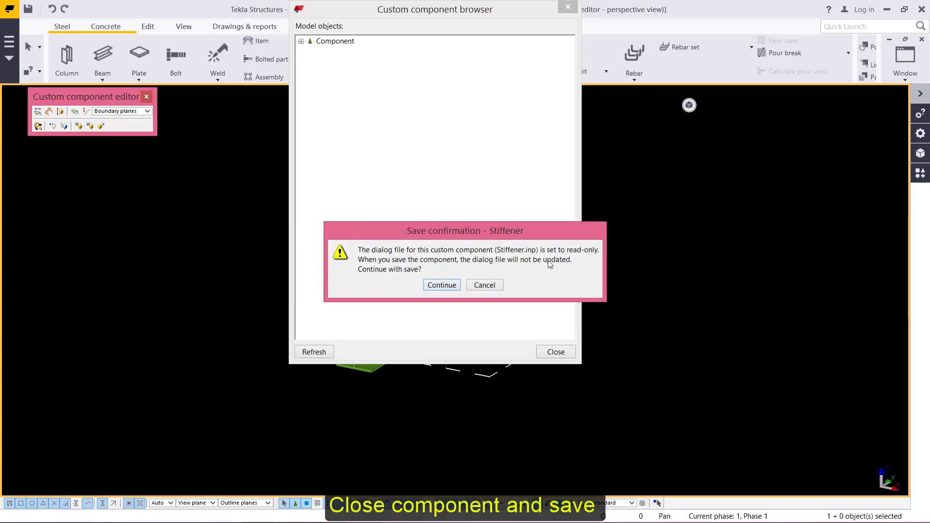
pyautogui.click(457, 285)
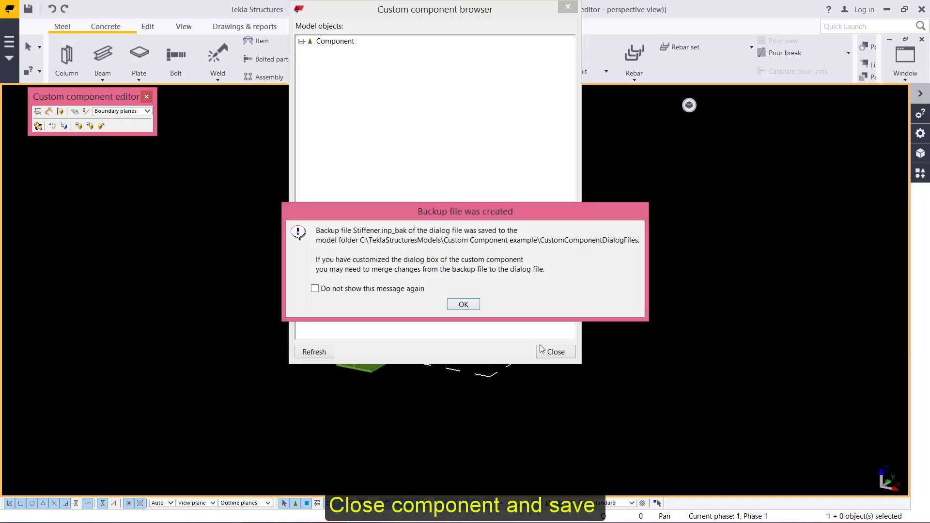
pyautogui.click(460, 304)
# Examine the stiffened beam end in the 3d view from different viewing angles.
pyautogui.click(615, 244)
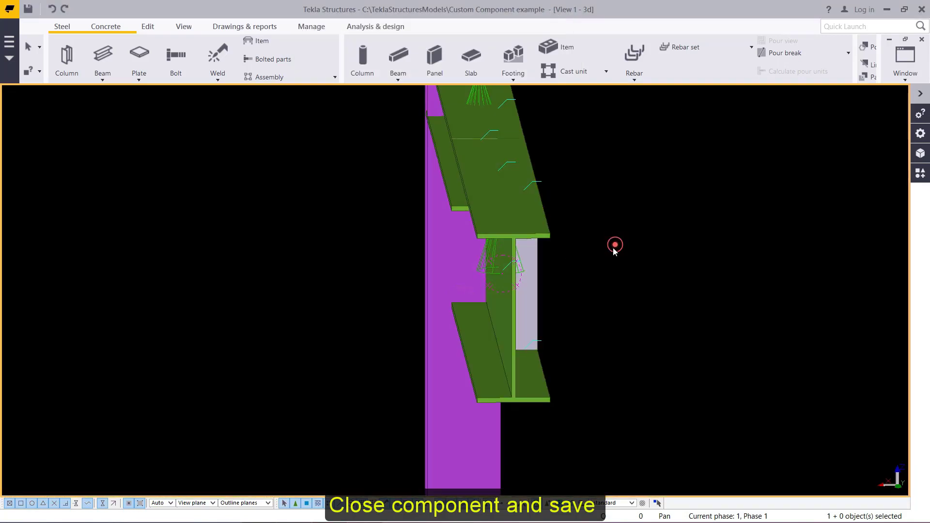
pyautogui.click(613, 269)
pyautogui.scroll(-4, 394, 312)
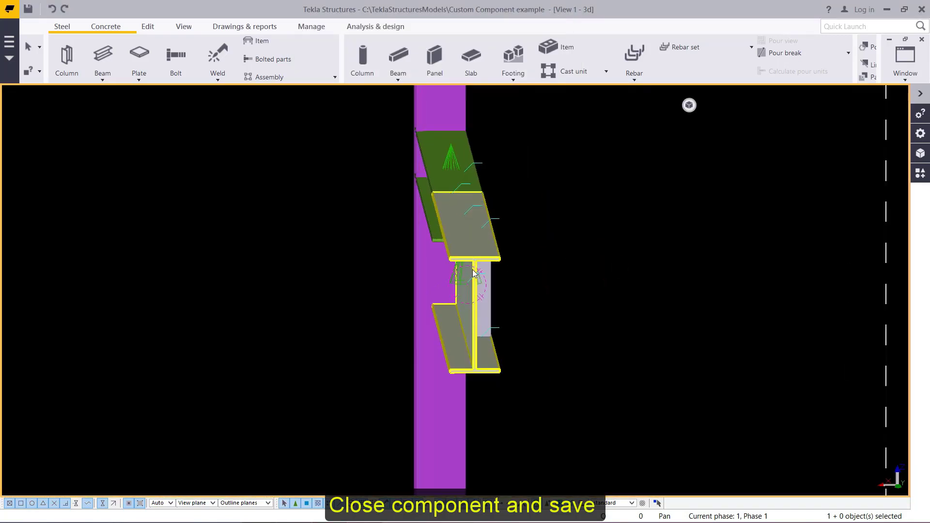
pyautogui.scroll(2, 473, 271)
pyautogui.press('v')
pyautogui.click(436, 254)
pyautogui.keyDown('ctrl'); pyautogui.moveTo(461, 297); pyautogui.dragTo(432, 301, button='middle'); pyautogui.keyUp('ctrl')
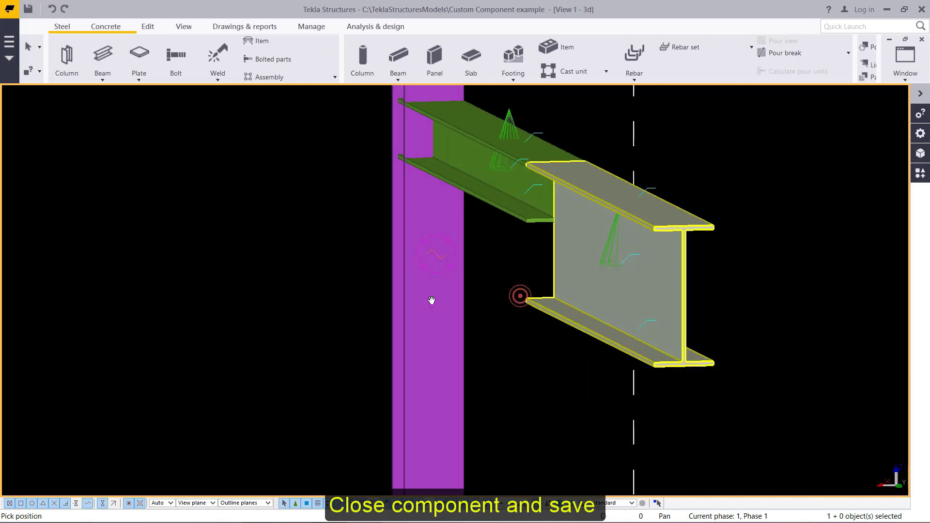
pyautogui.scroll(-2, 403, 306)
pyautogui.keyDown('ctrl'); pyautogui.moveTo(540, 285); pyautogui.dragTo(496, 293, button='middle'); pyautogui.keyUp('ctrl')
pyautogui.scroll(-2, 510, 300)
pyautogui.press('v')
pyautogui.click(509, 293)
pyautogui.scroll(-1, 497, 293)
pyautogui.scroll(4, 411, 169)
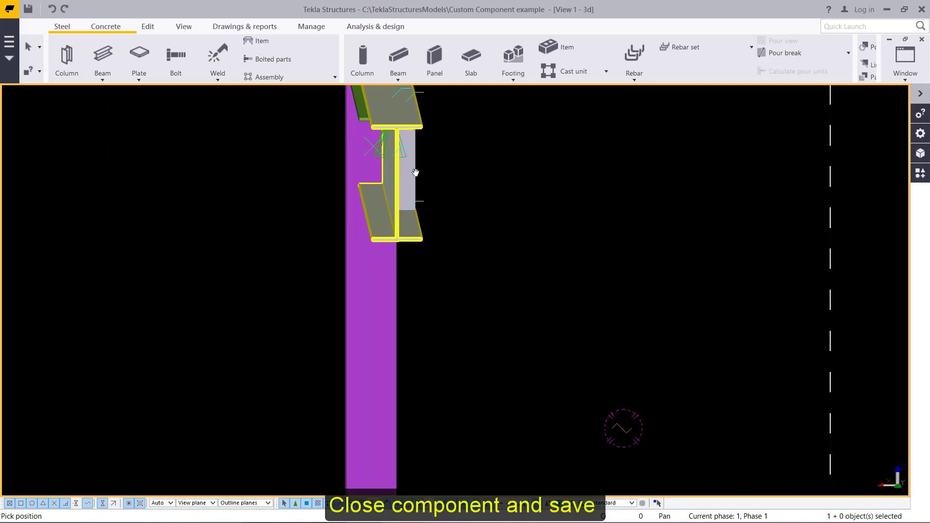
pyautogui.scroll(-2, 421, 191)
pyautogui.press('Escape')
pyautogui.click(453, 222)
pyautogui.scroll(3, 388, 176)
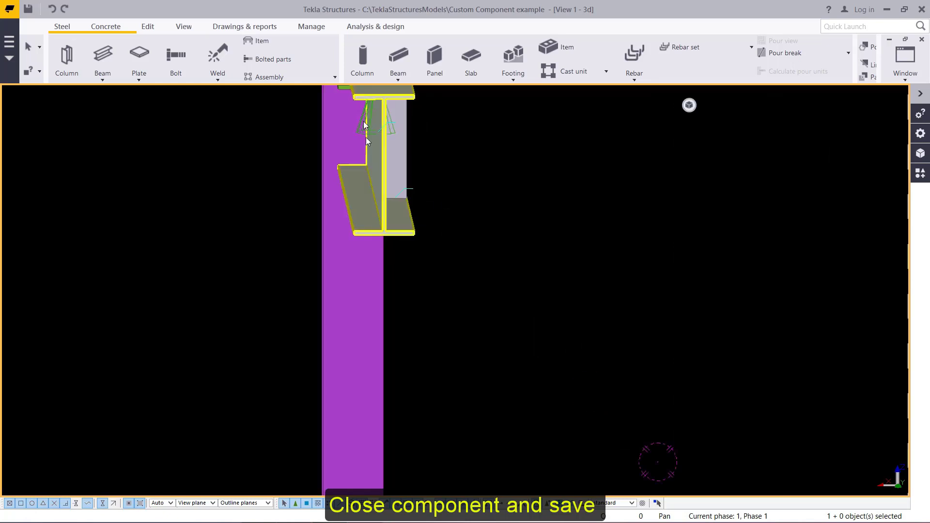
# Open the stiffener component's dialog box in the Custom Component Dialog Editor and place the editor clear of the beam.
pyautogui.click(366, 114)
pyautogui.rightClick(366, 115)
pyautogui.click(411, 324)
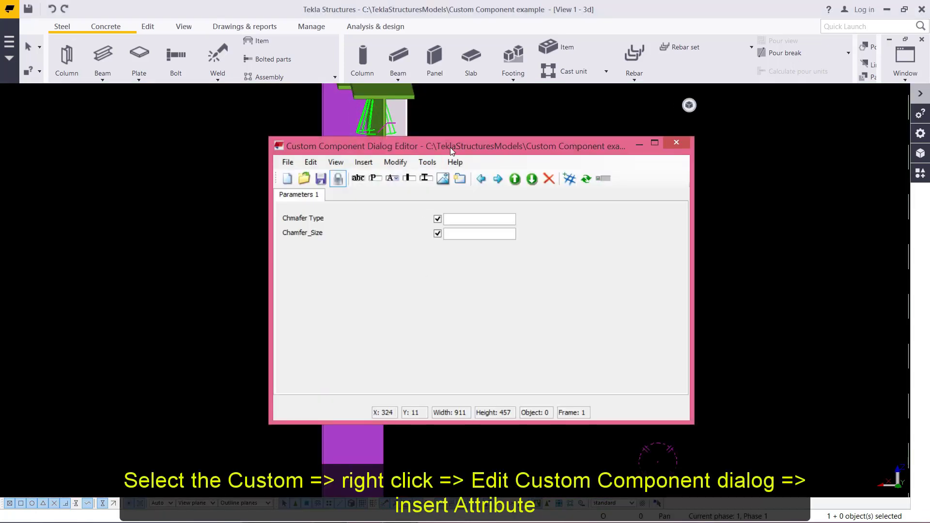
pyautogui.moveTo(450, 147); pyautogui.dragTo(567, 135)
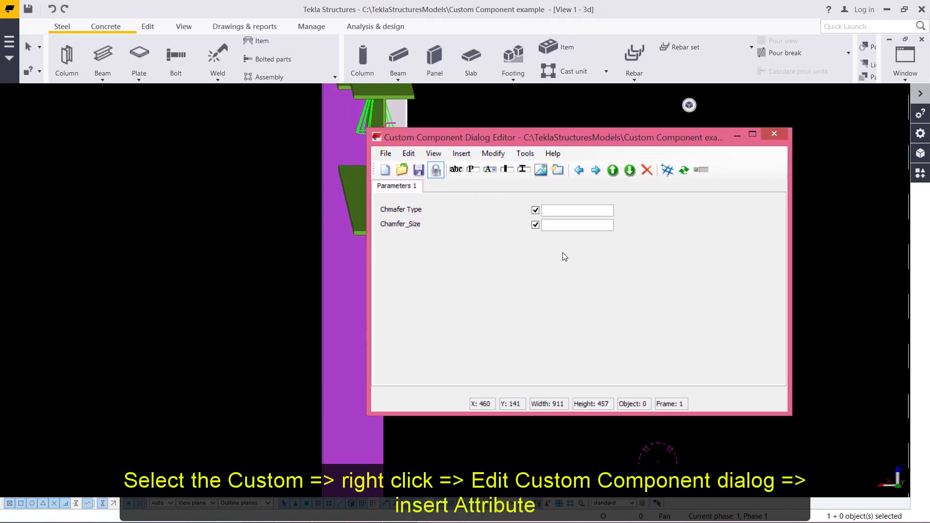
# Insert an attribute list below the Chamfer_Size field, check that it is named P3, and open its values for editing.
pyautogui.click(495, 171)
pyautogui.moveTo(378, 200); pyautogui.dragTo(541, 247)
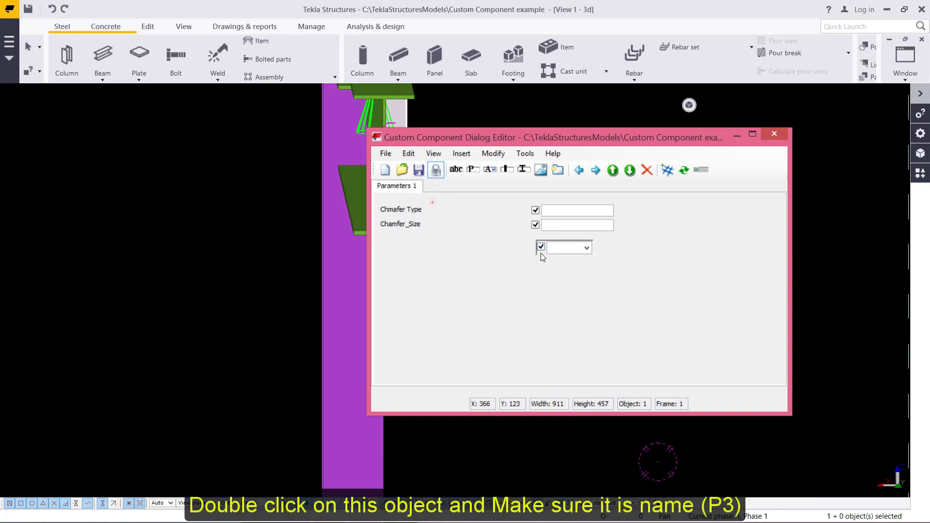
pyautogui.doubleClick(541, 253)
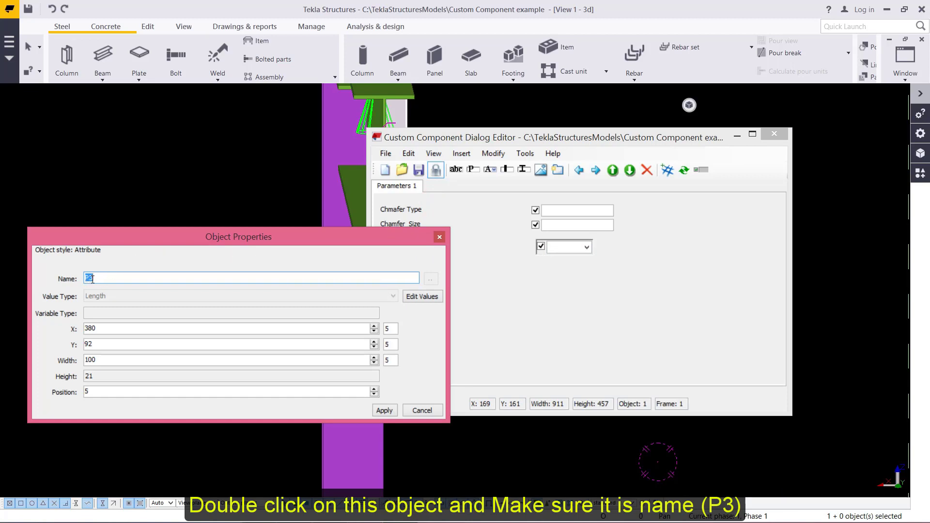
pyautogui.click(415, 298)
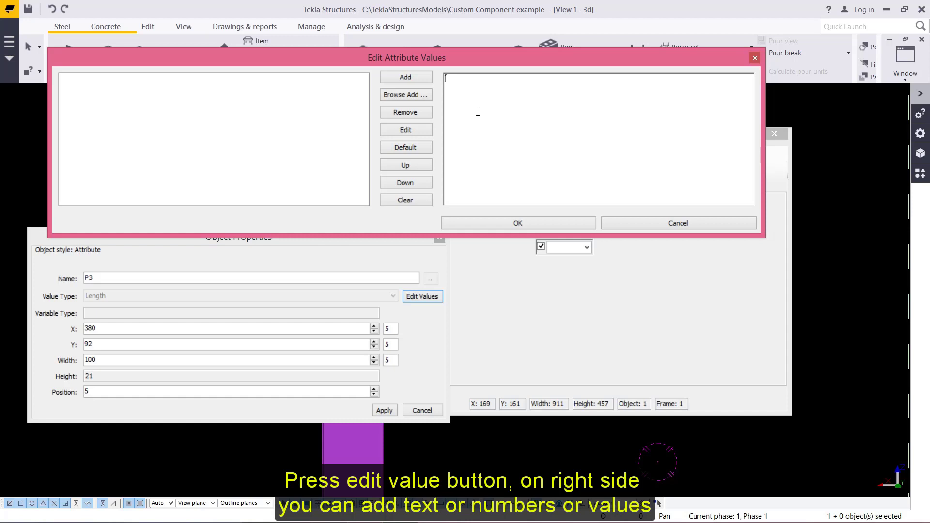
pyautogui.write('0')
pyautogui.press('BackSpace')
pyautogui.press('BackSpace')
pyautogui.press('BackSpace')
pyautogui.press('BackSpace')
pyautogui.press('BackSpace')
# Add the pictures 0.bmp, 1.bmp and 2.bmp as P3's attribute values, overriding the existing files in the image folder.
pyautogui.click(405, 95)
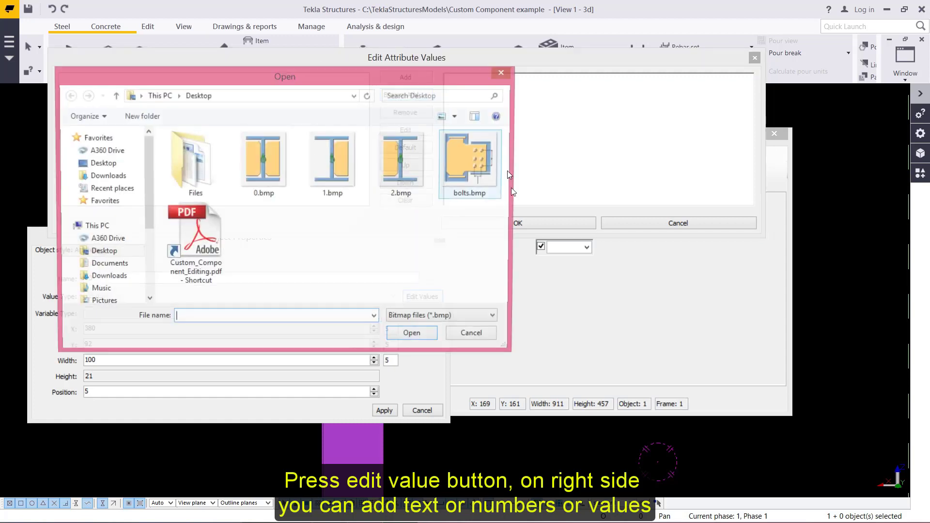
pyautogui.click(275, 167)
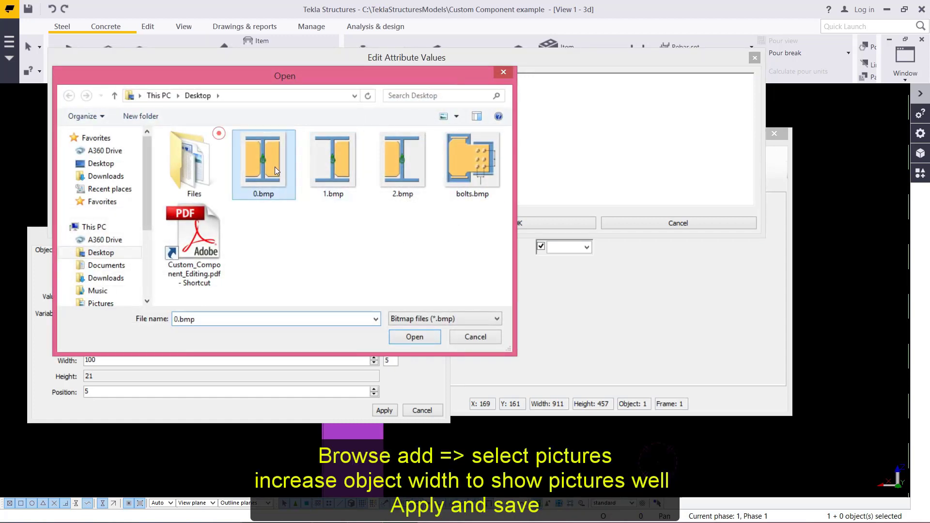
pyautogui.keyDown('ctrl'); pyautogui.click(339, 169); pyautogui.keyUp('ctrl')
pyautogui.keyDown('ctrl'); pyautogui.click(425, 162); pyautogui.keyUp('ctrl')
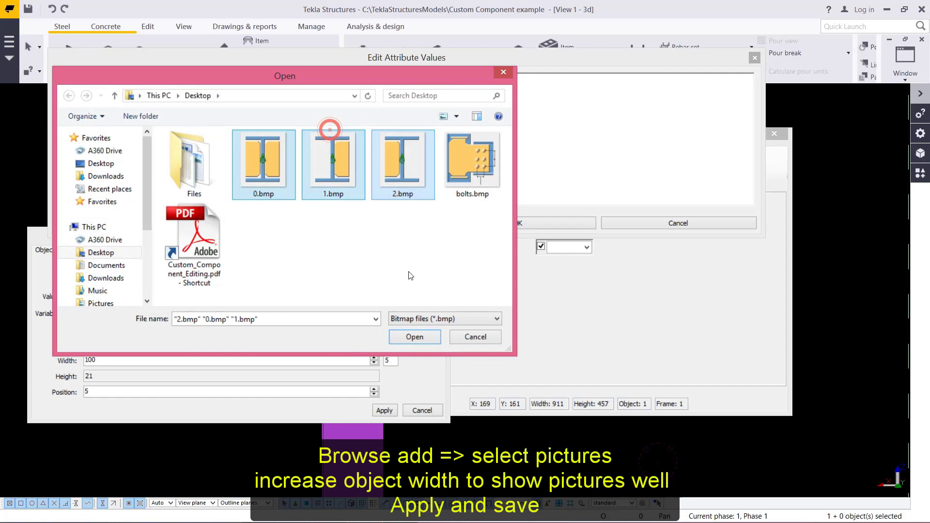
pyautogui.click(414, 337)
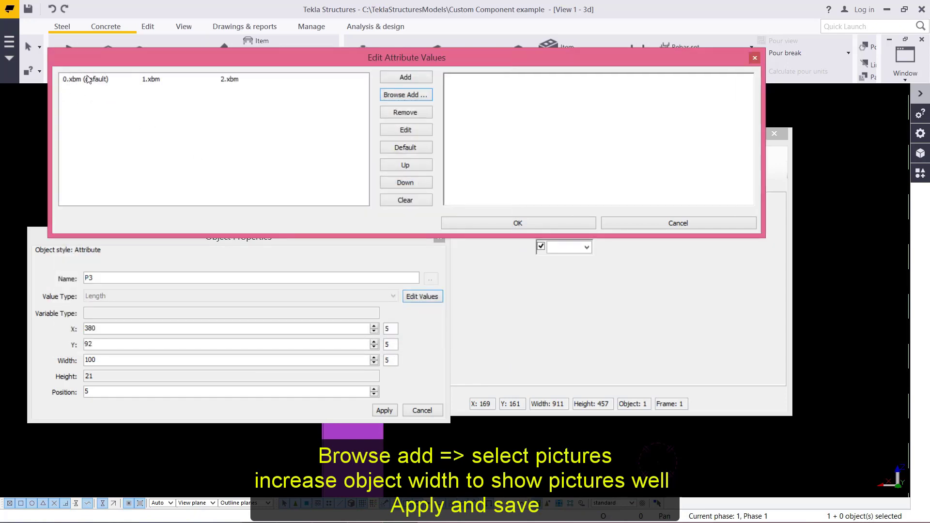
pyautogui.click(500, 222)
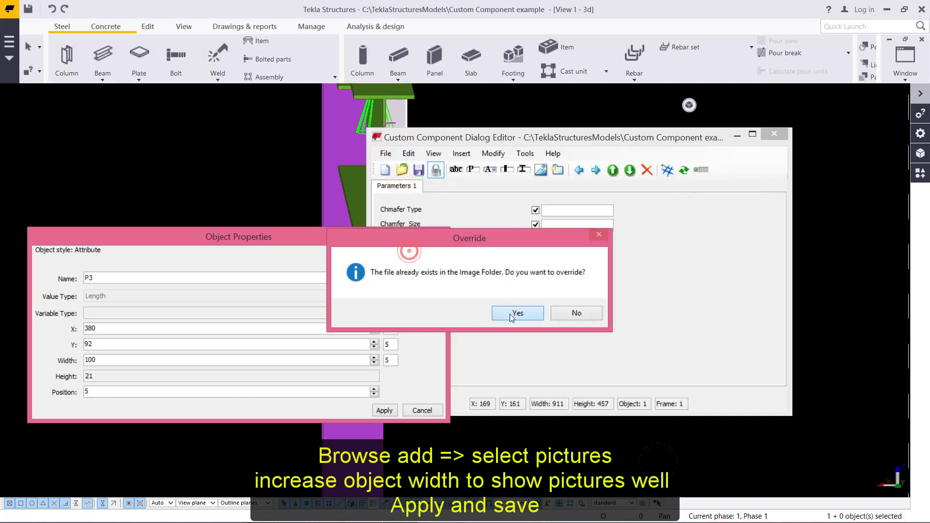
pyautogui.click(523, 312)
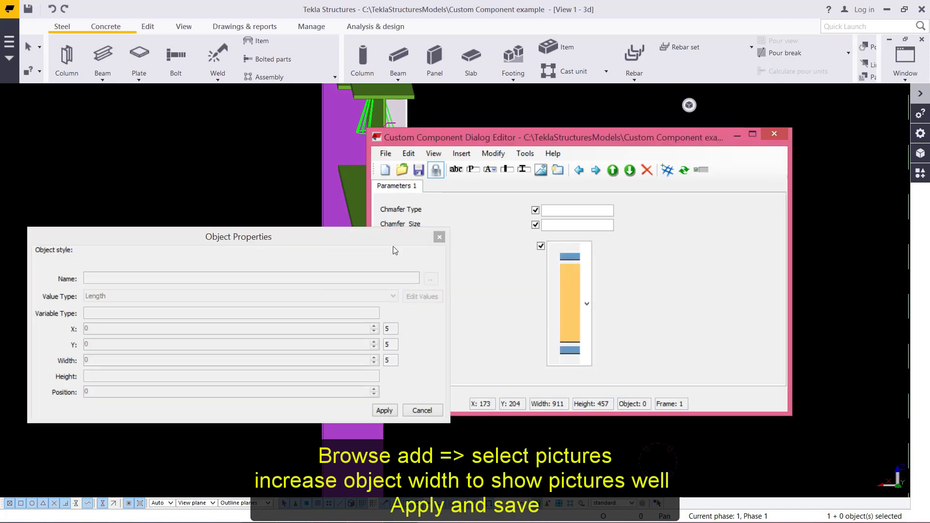
# Select the P3 picture list below Chamfer_Size and set its Y position to 90.
pyautogui.click(587, 302)
pyautogui.click(527, 295)
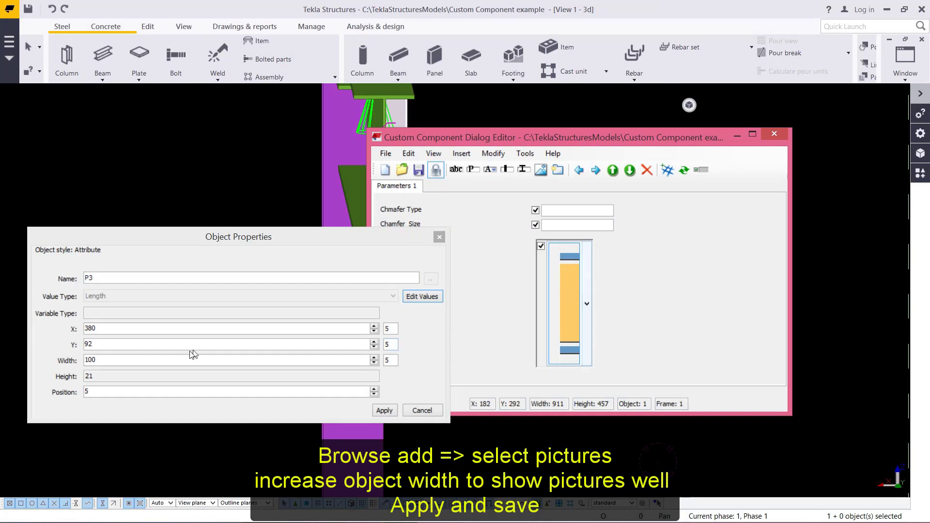
pyautogui.moveTo(104, 346); pyautogui.dragTo(83, 345)
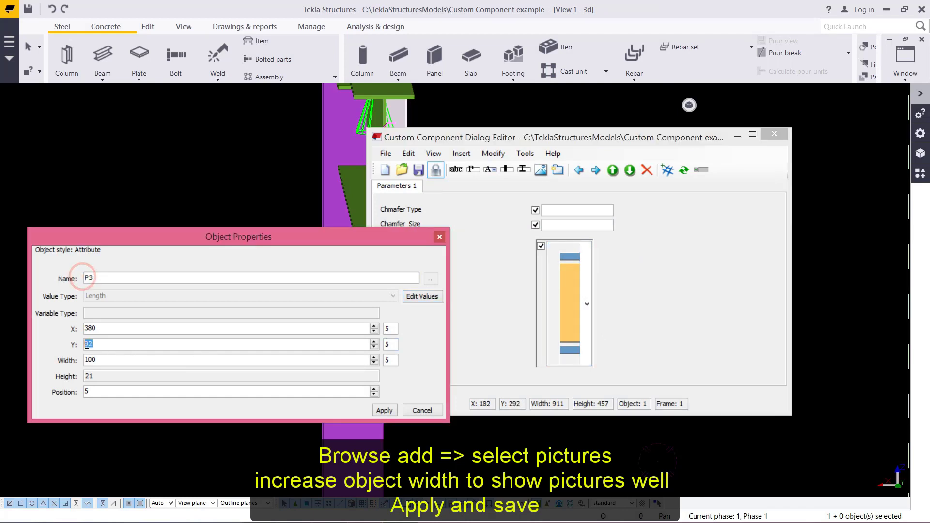
pyautogui.write('2')
pyautogui.press('Return')
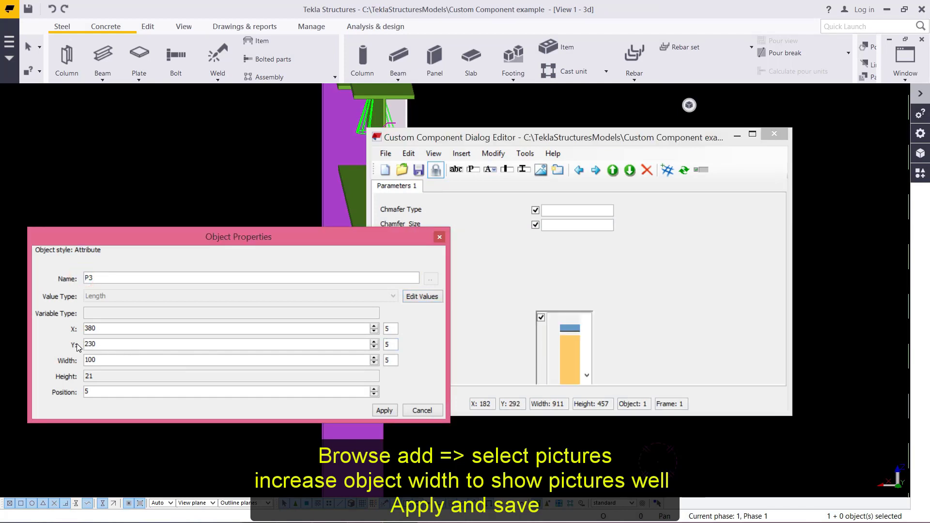
pyautogui.moveTo(100, 345); pyautogui.dragTo(78, 276)
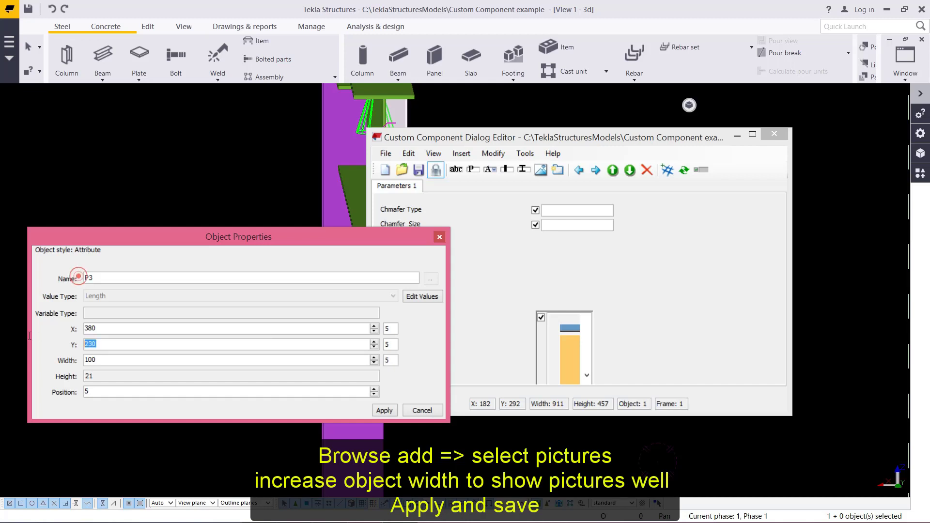
pyautogui.write('922')
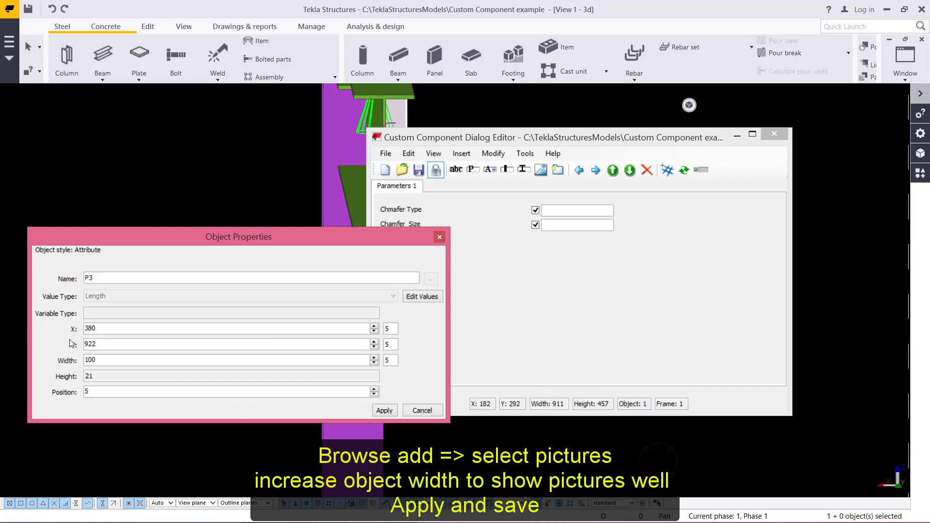
pyautogui.moveTo(98, 346); pyautogui.dragTo(61, 346)
pyautogui.write('90')
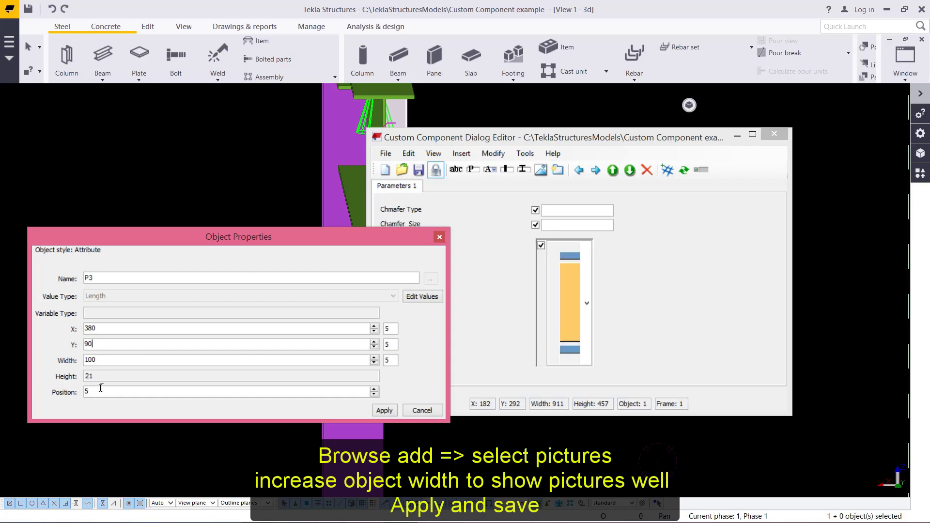
# Set the P3 list's width to 230 and check how its stiffener pictures display.
pyautogui.click(101, 376)
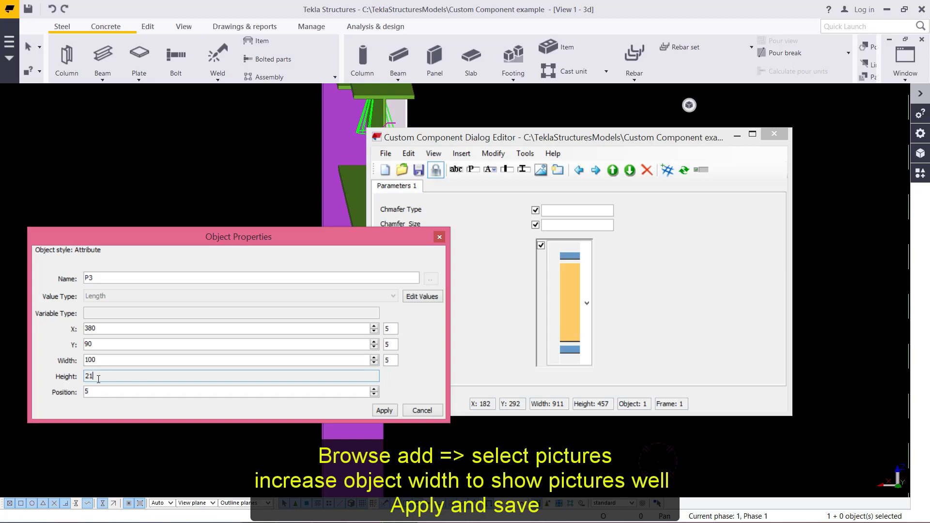
pyautogui.doubleClick(79, 358)
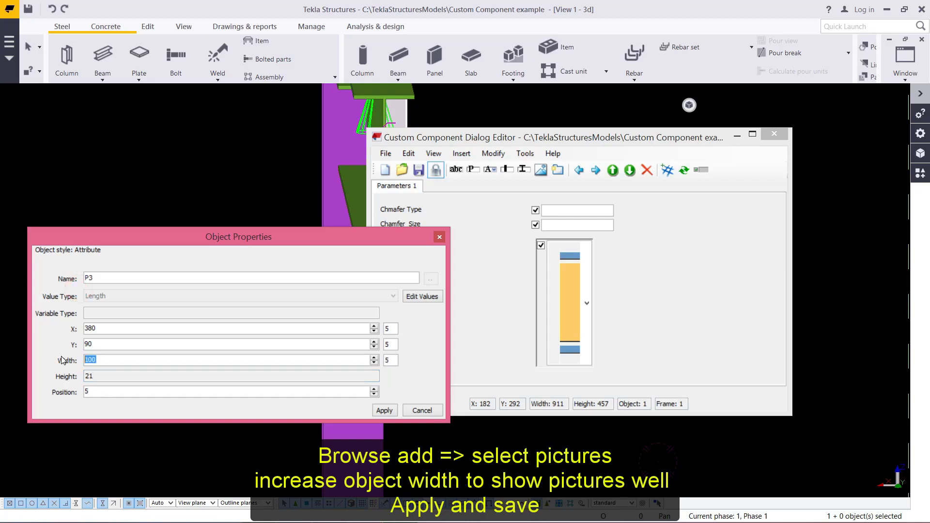
pyautogui.write('230')
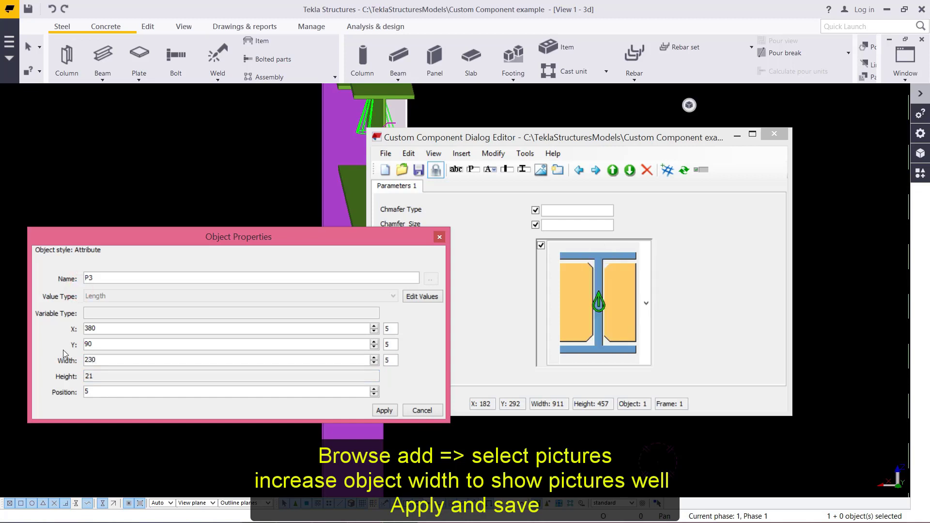
pyautogui.click(534, 246)
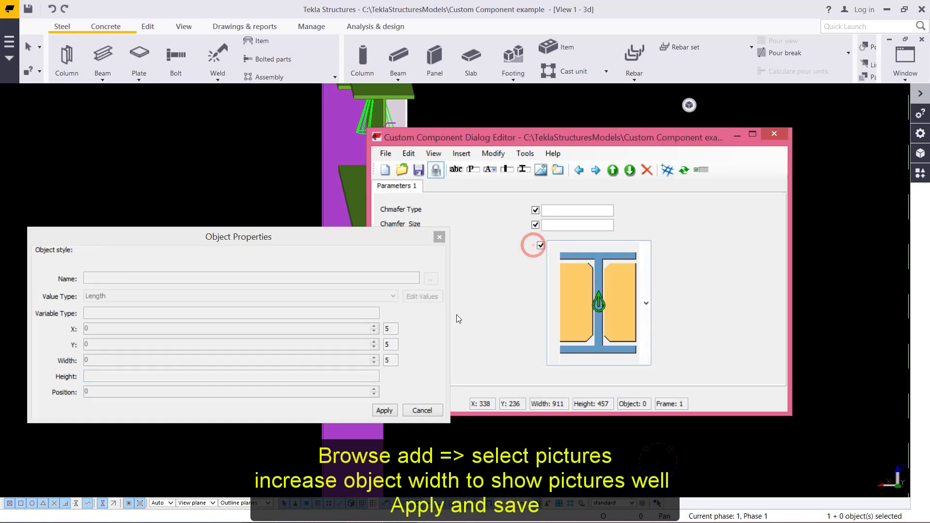
pyautogui.click(608, 271)
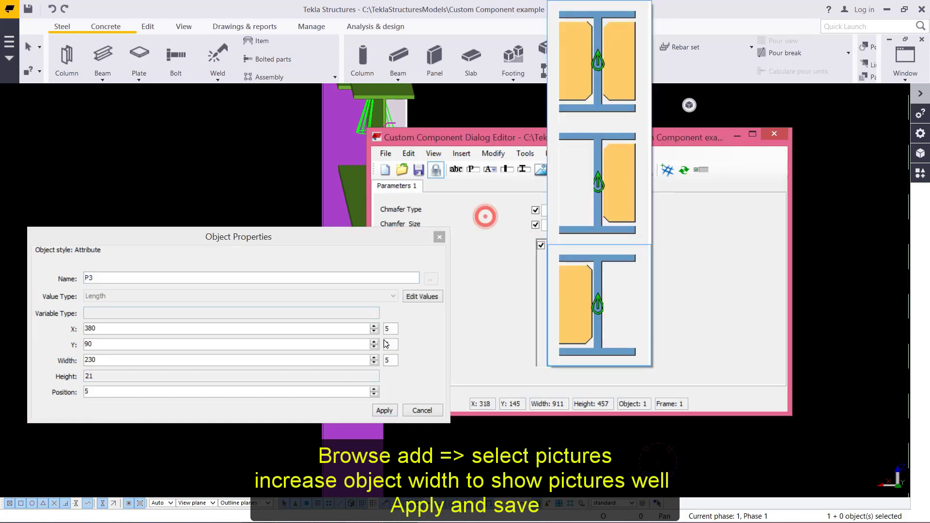
# Apply the P3 list's properties, then save the component dialog box and close the dialog editor.
pyautogui.click(402, 406)
pyautogui.click(383, 414)
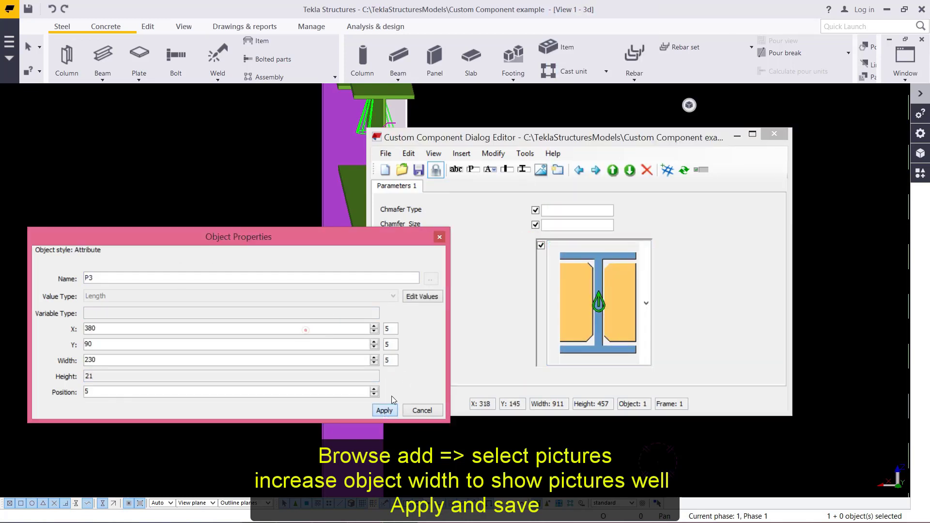
pyautogui.click(440, 237)
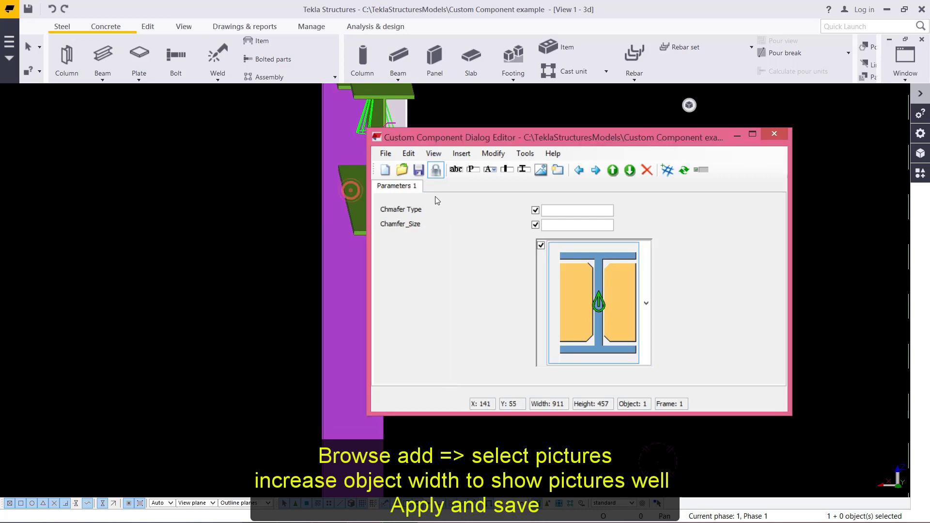
pyautogui.click(418, 173)
pyautogui.click(774, 136)
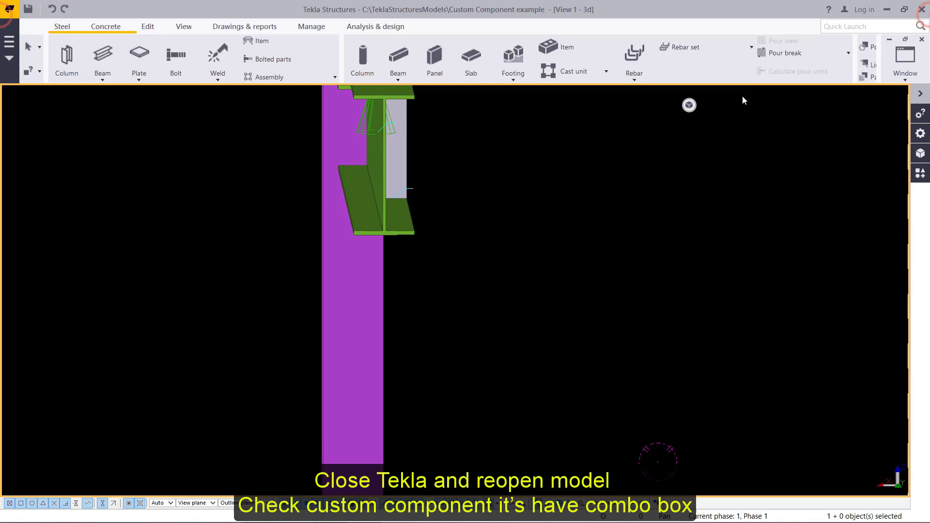
# Exit Tekla Structures with the model saved, restart it, and reopen the Custom Component example model with View 1 maximized.
pyautogui.click(904, 9)
pyautogui.click(924, 10)
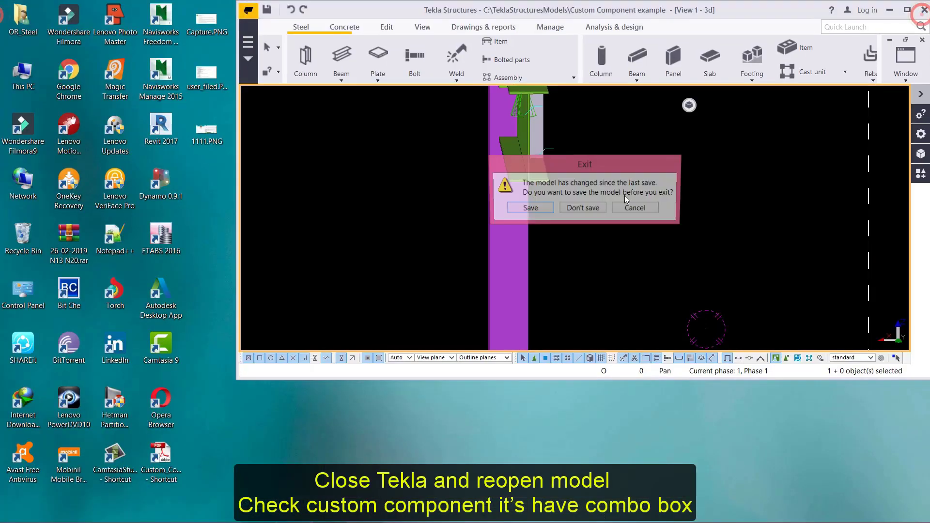
pyautogui.click(530, 208)
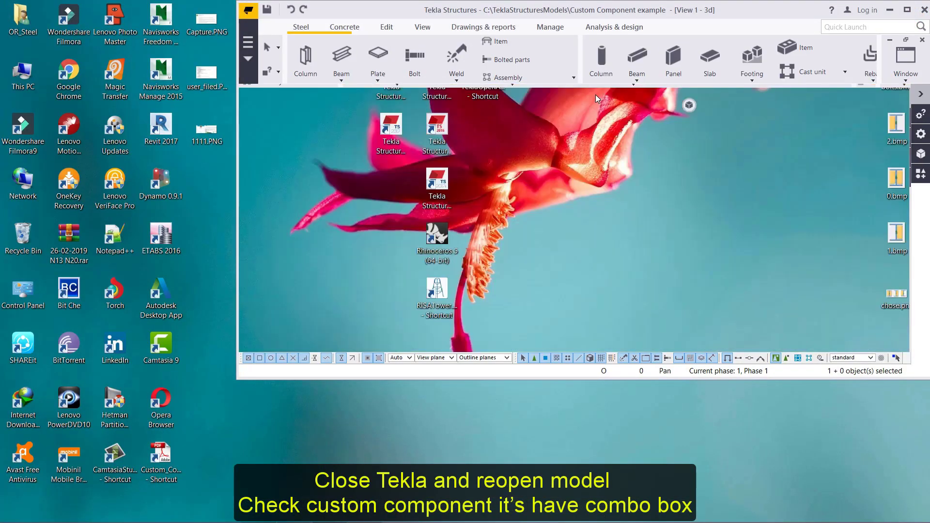
pyautogui.doubleClick(391, 127)
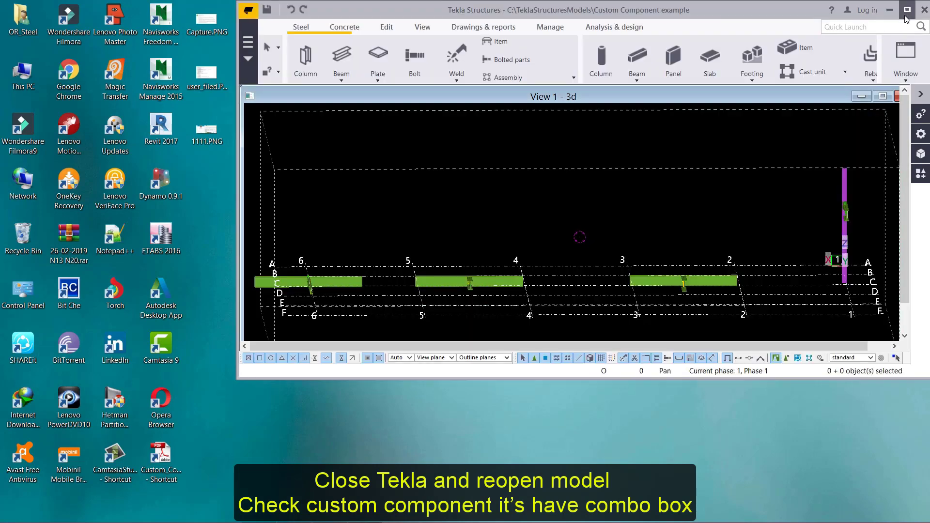
pyautogui.click(908, 9)
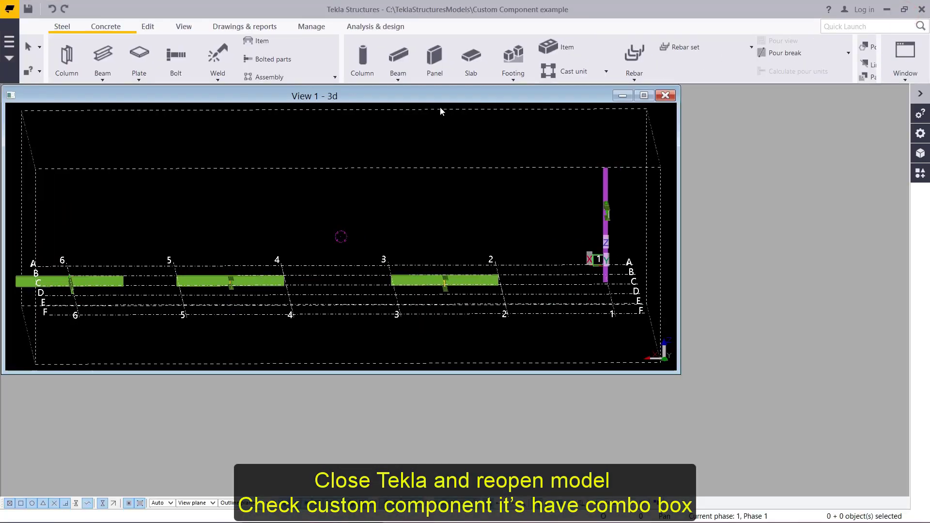
pyautogui.doubleClick(439, 99)
# Open the Stiffener component's dialog box from the beam end on the purple column, keeping the component selected for modification.
pyautogui.moveTo(857, 261); pyautogui.dragTo(532, 292, button='middle')
pyautogui.scroll(2, 535, 291)
pyautogui.click(539, 287)
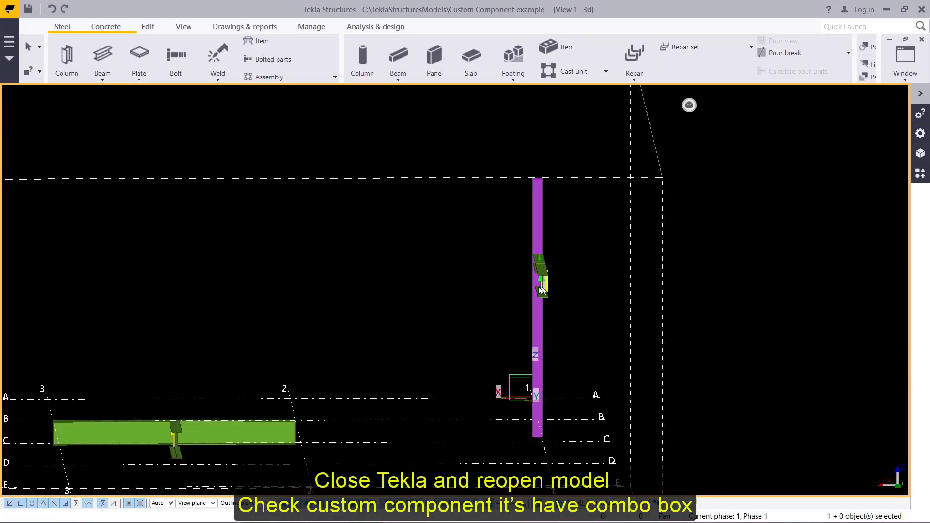
pyautogui.scroll(4, 539, 286)
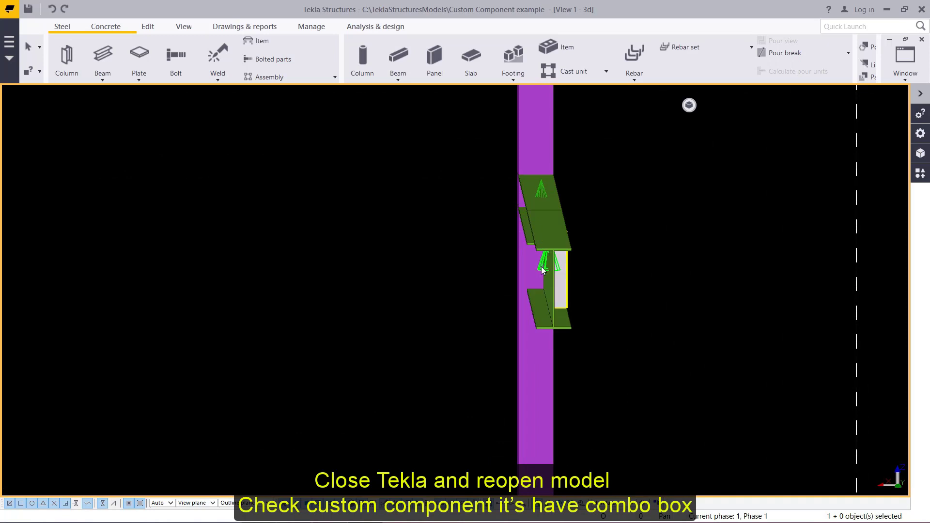
pyautogui.doubleClick(542, 269)
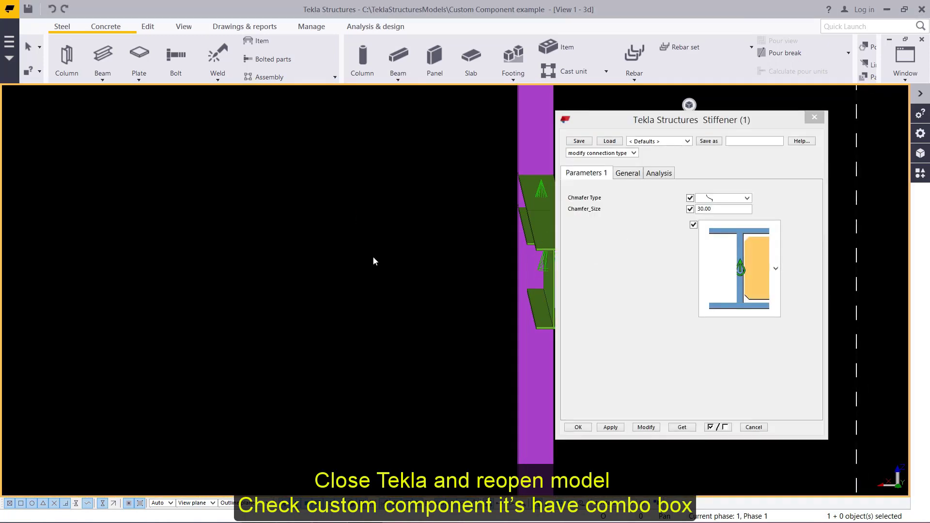
pyautogui.scroll(-4, 374, 257)
pyautogui.scroll(6, 417, 242)
pyautogui.click(384, 243)
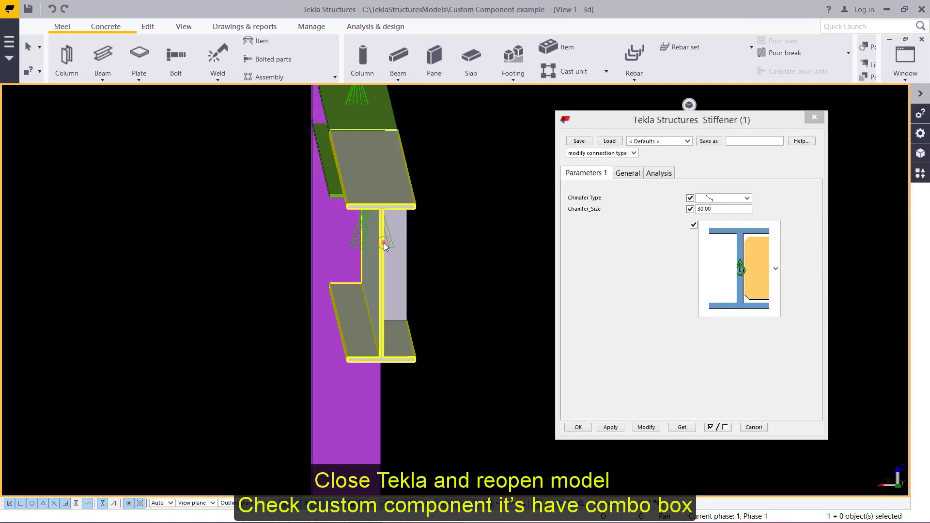
pyautogui.click(392, 245)
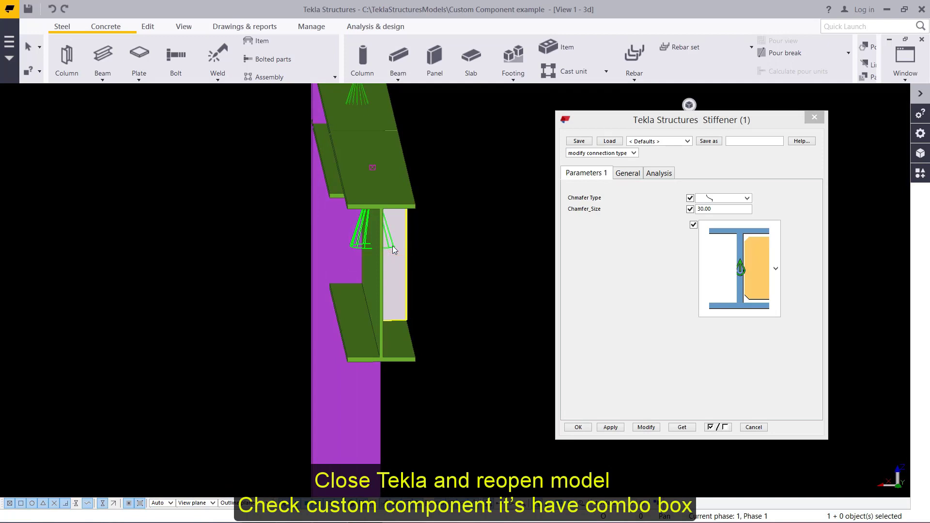
# Choose the picture with stiffeners on both sides and modify the selected component.
pyautogui.click(755, 259)
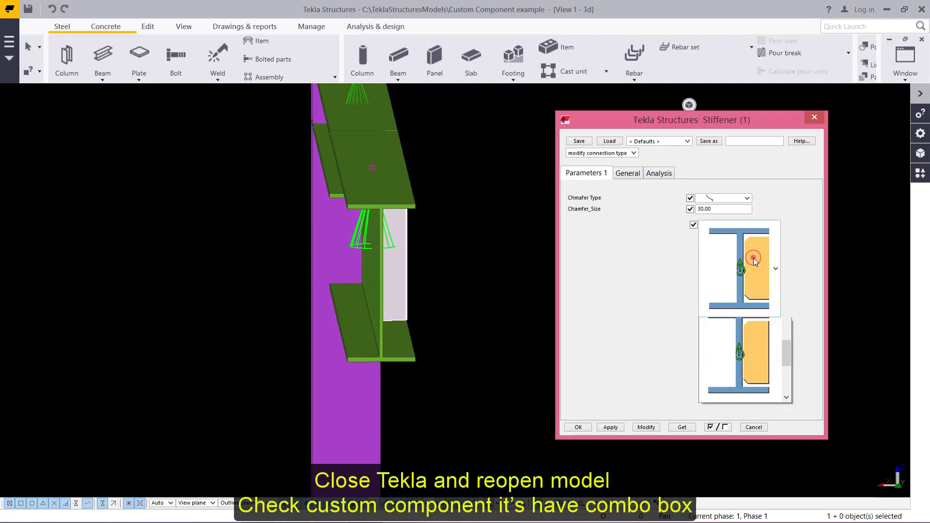
pyautogui.click(752, 357)
pyautogui.click(646, 426)
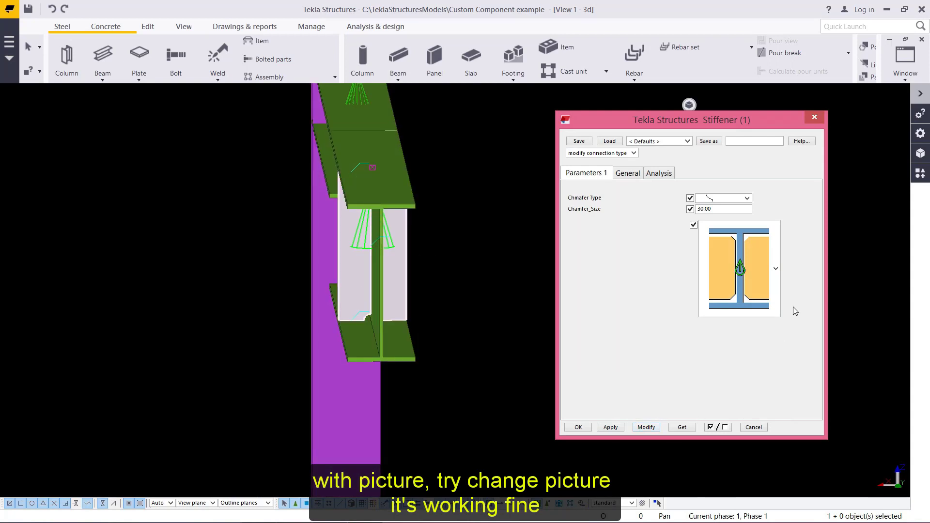
# Choose the picture with only the left stiffener and modify the selected component.
pyautogui.click(756, 251)
pyautogui.scroll(-3, 737, 368)
pyautogui.click(737, 367)
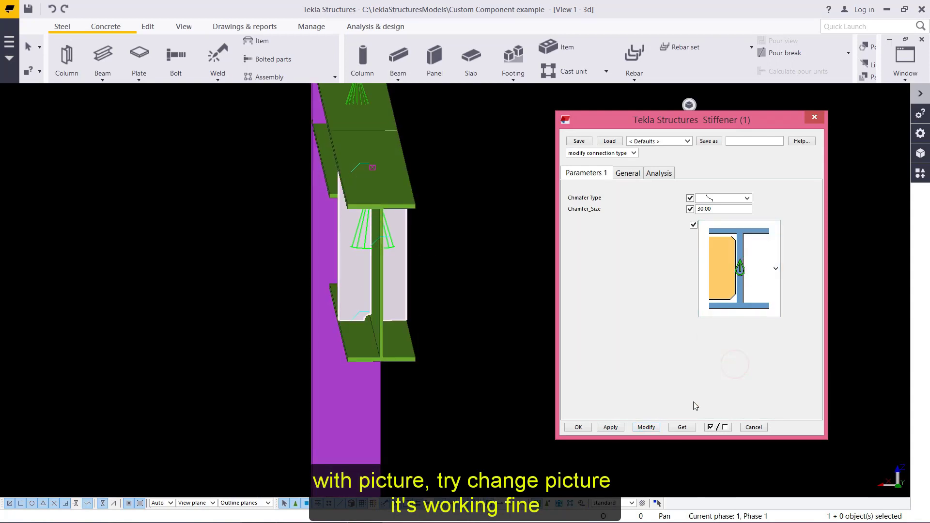
pyautogui.click(646, 431)
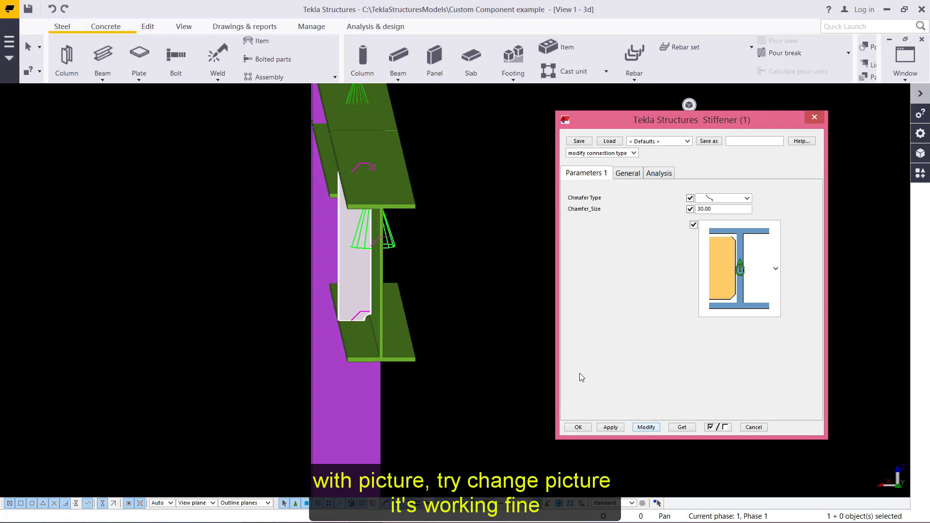
# Choose the picture with only the right stiffener and modify the selected component.
pyautogui.click(726, 237)
pyautogui.scroll(-1, 764, 376)
pyautogui.click(764, 376)
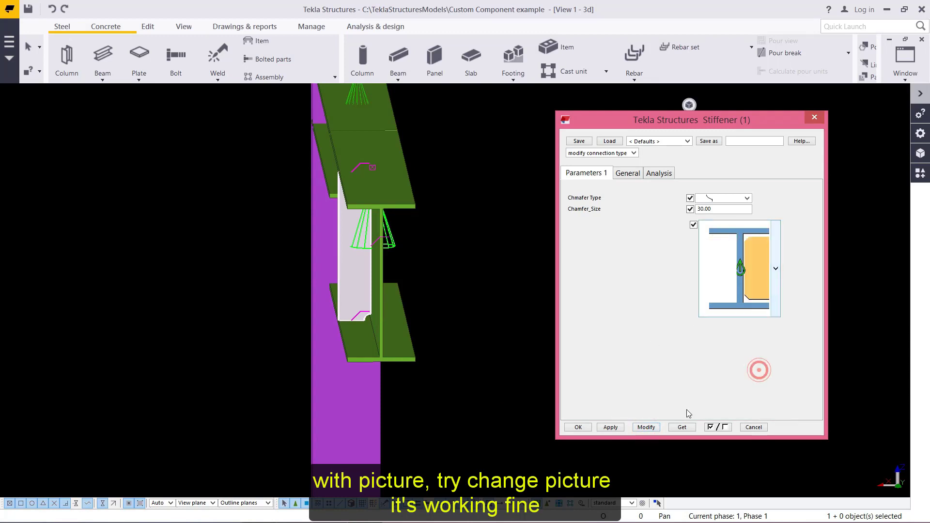
pyautogui.click(654, 429)
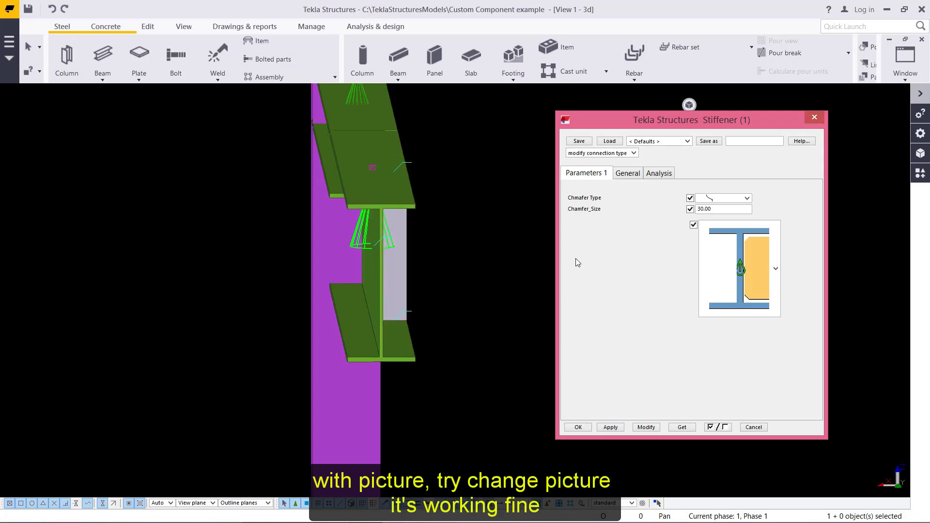
# Review the Stiff and PAGE 2 pages of the Shear_Plate component on the green beam, then close both component dialogs.
pyautogui.scroll(-5, 484, 289)
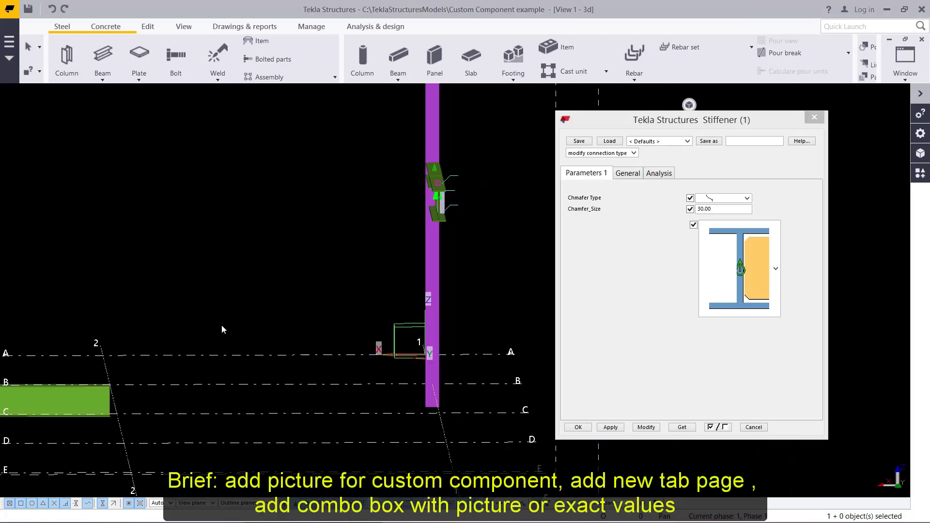
pyautogui.scroll(10, 221, 330)
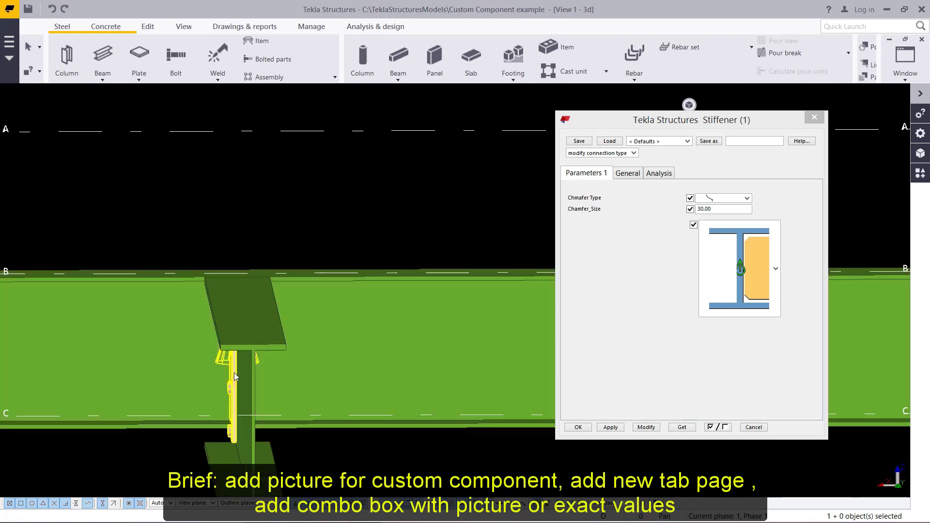
pyautogui.doubleClick(234, 374)
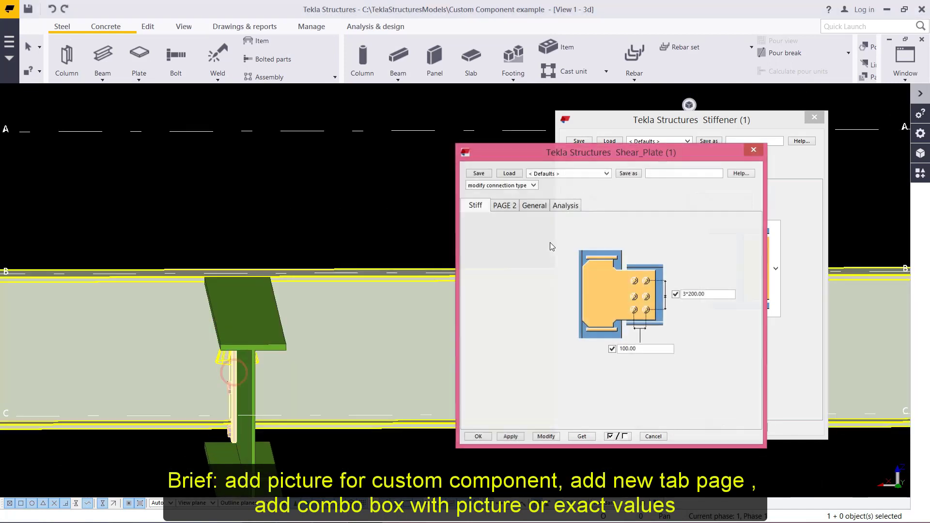
pyautogui.click(496, 206)
pyautogui.click(477, 207)
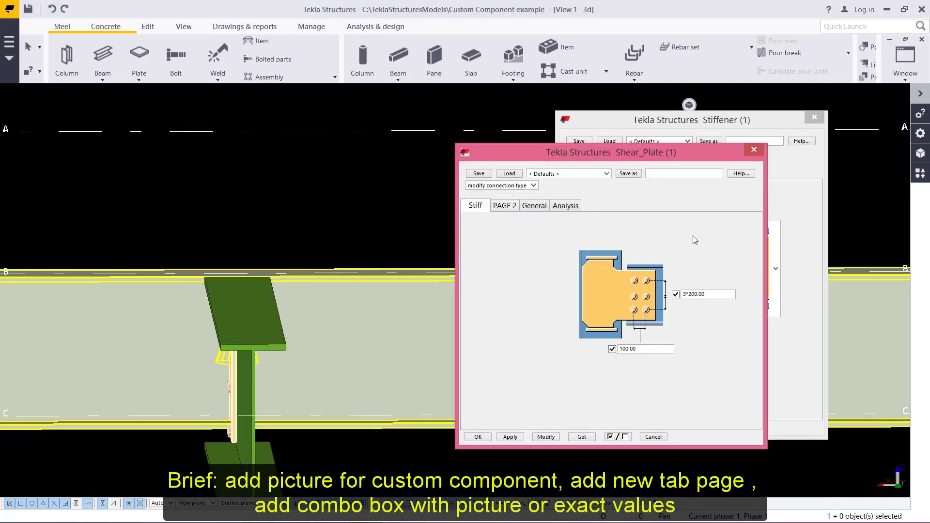
pyautogui.click(759, 154)
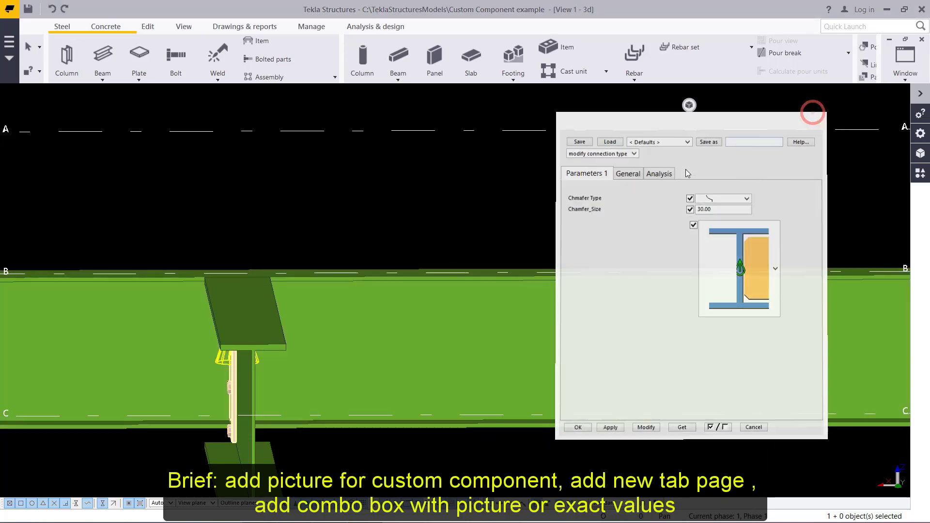
pyautogui.click(814, 116)
pyautogui.scroll(-6, 311, 277)
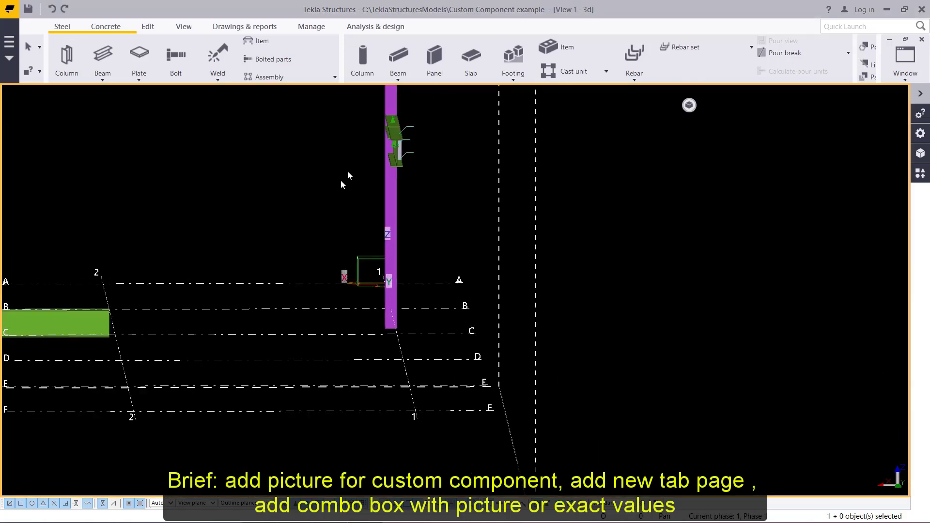
# Open the Stiffener component dialog from the stiffener in the model and check the choices in its picture dropdown without changing the selection.
pyautogui.scroll(5, 389, 154)
pyautogui.doubleClick(407, 103)
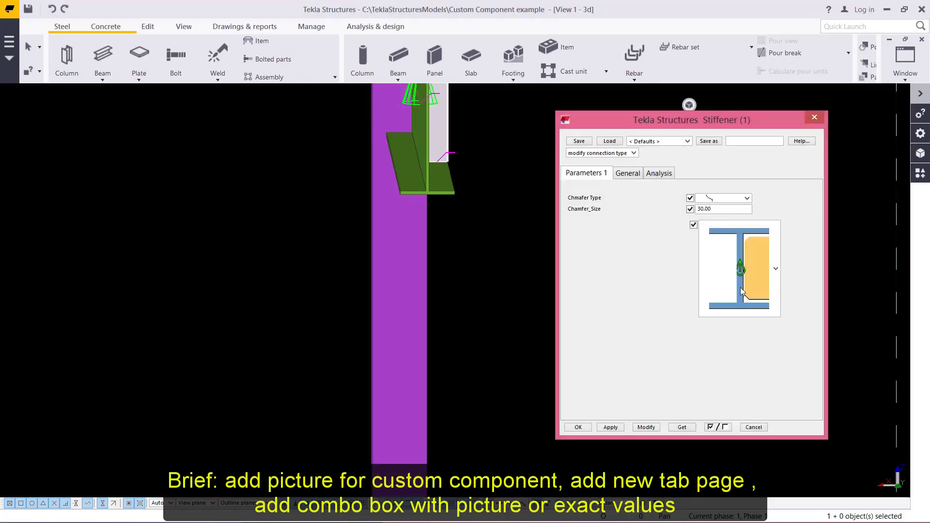
pyautogui.click(754, 273)
pyautogui.scroll(-1, 758, 343)
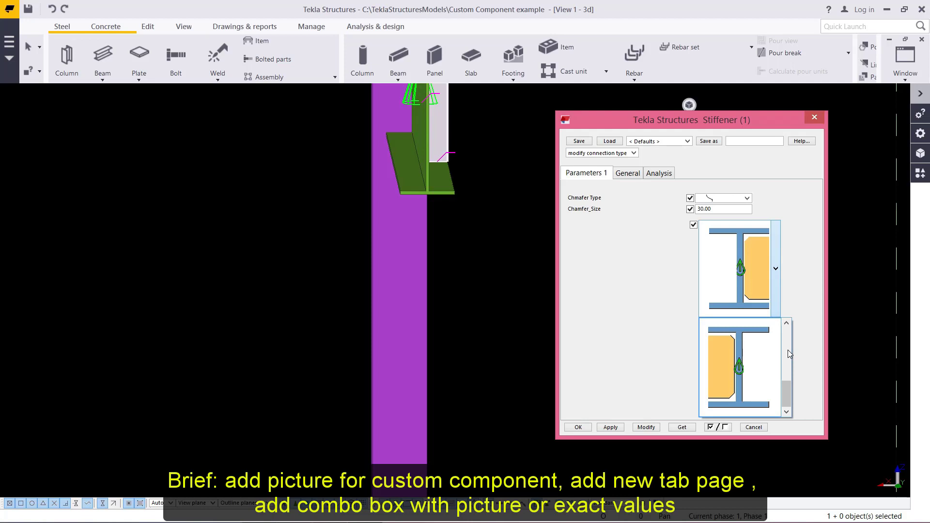
pyautogui.click(537, 189)
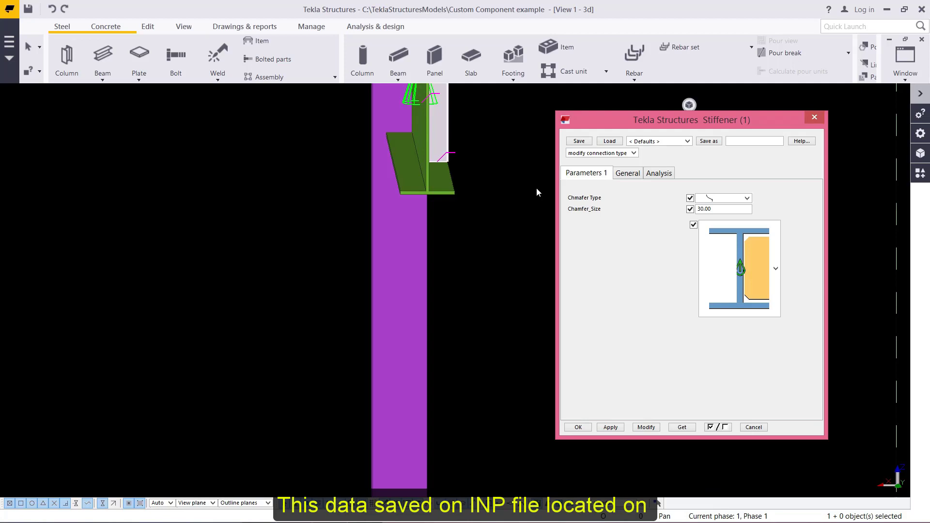
pyautogui.click(508, 185)
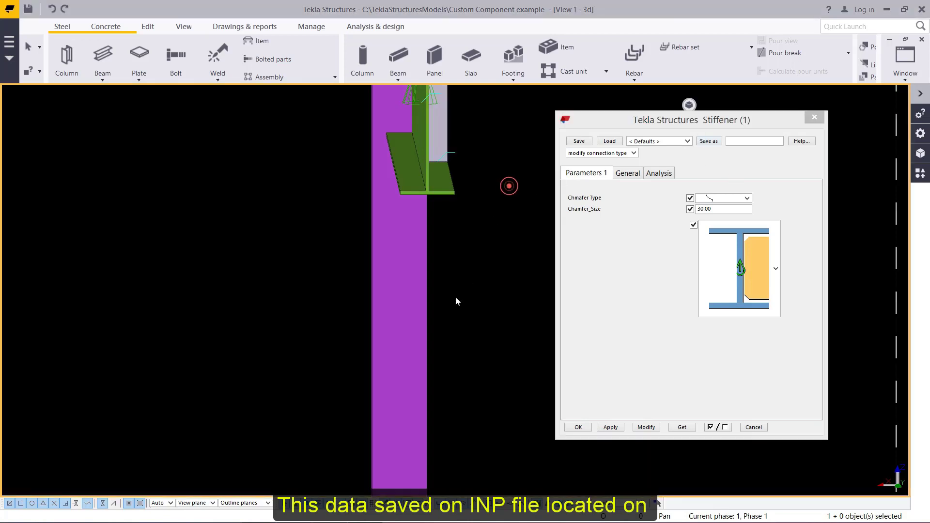
pyautogui.scroll(-2, 460, 271)
pyautogui.moveTo(443, 116); pyautogui.dragTo(443, 167, button='middle')
pyautogui.scroll(2, 448, 190)
pyautogui.doubleClick(420, 211)
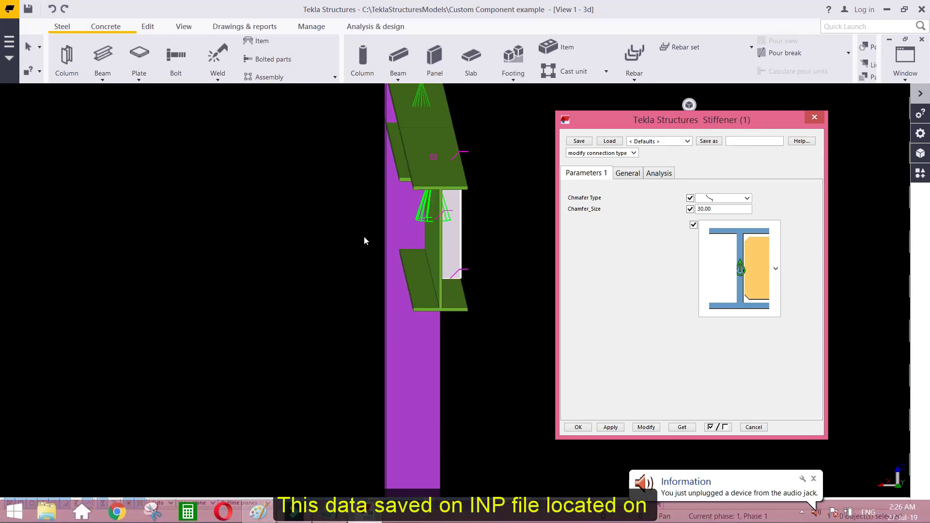
# Open the model folder, go into CustomComponentDialogFiles and open Stiffener.inp for editing in Notepad.
pyautogui.click(8, 42)
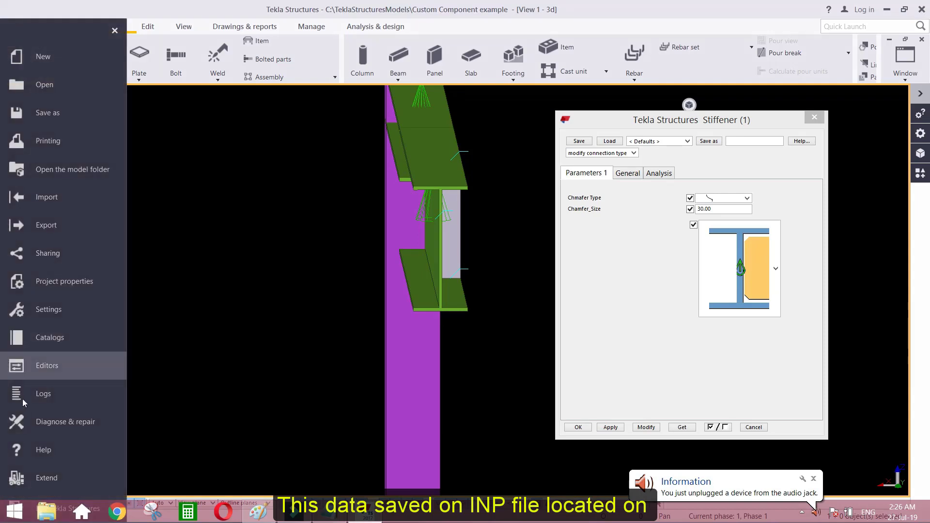
pyautogui.click(80, 167)
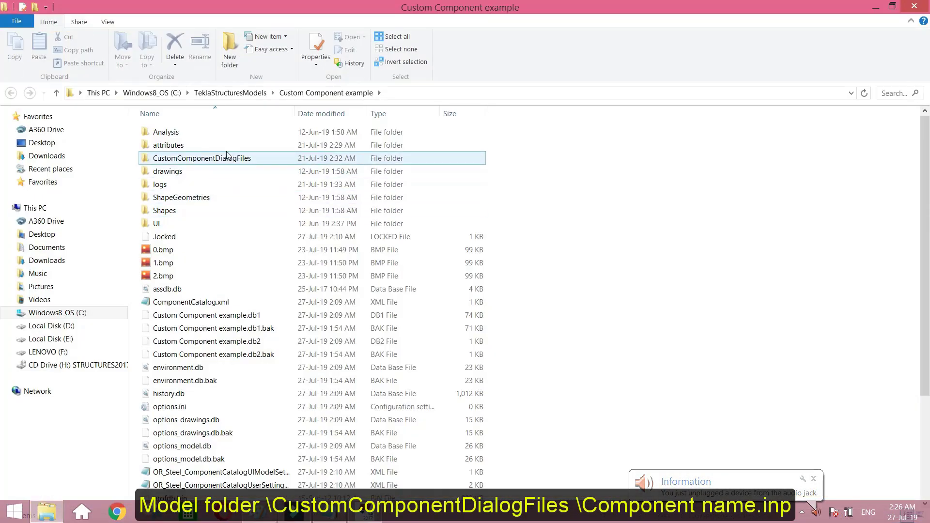
pyautogui.doubleClick(226, 158)
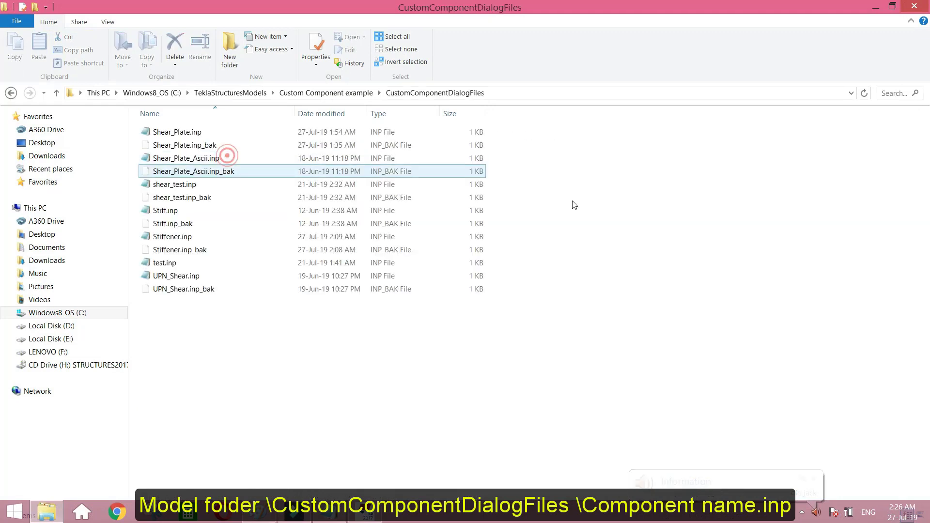
pyautogui.click(170, 236)
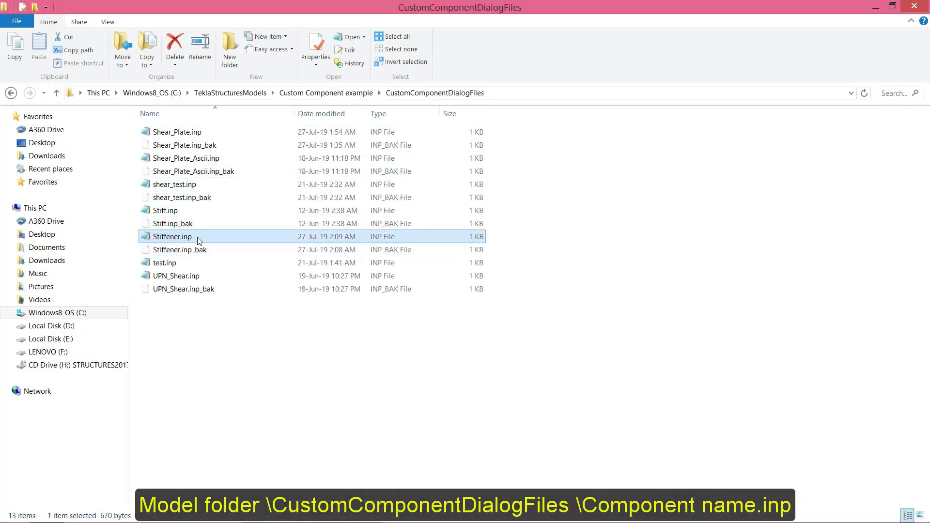
pyautogui.rightClick(166, 239)
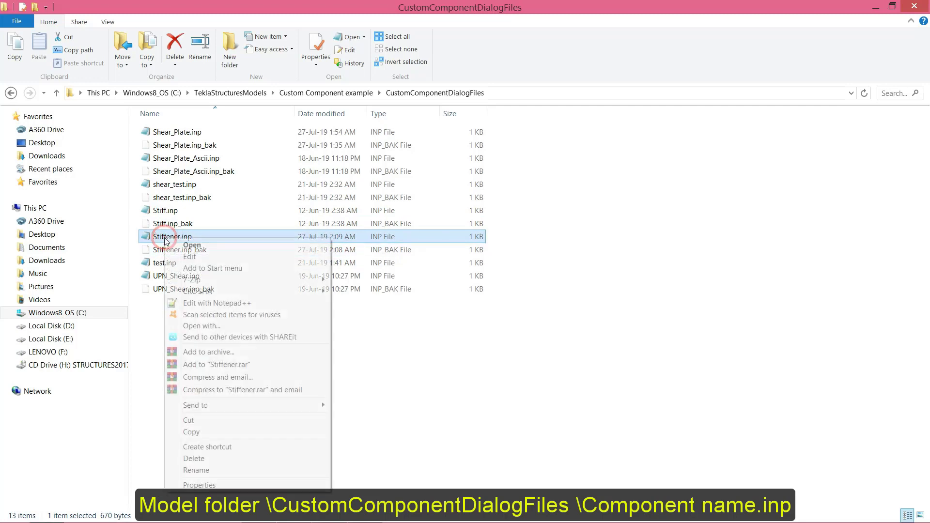
pyautogui.click(188, 257)
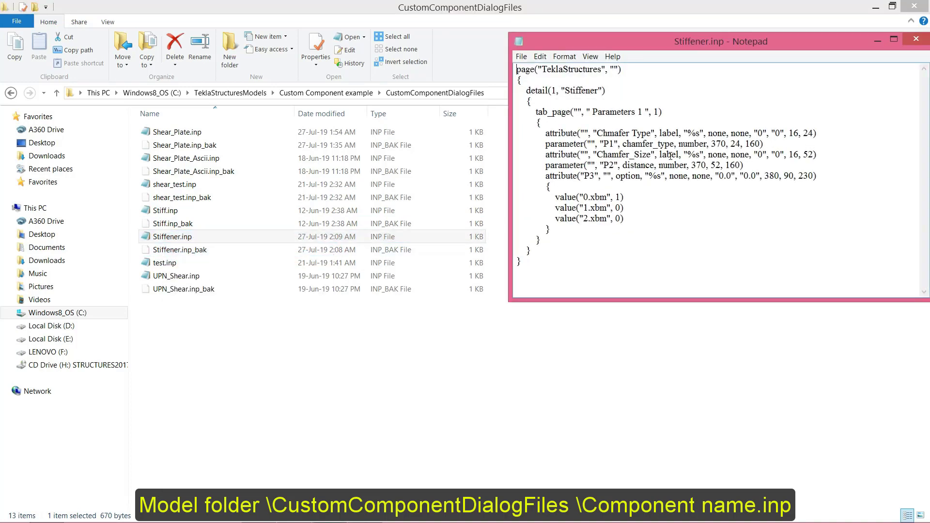
pyautogui.moveTo(588, 46); pyautogui.dragTo(472, 52)
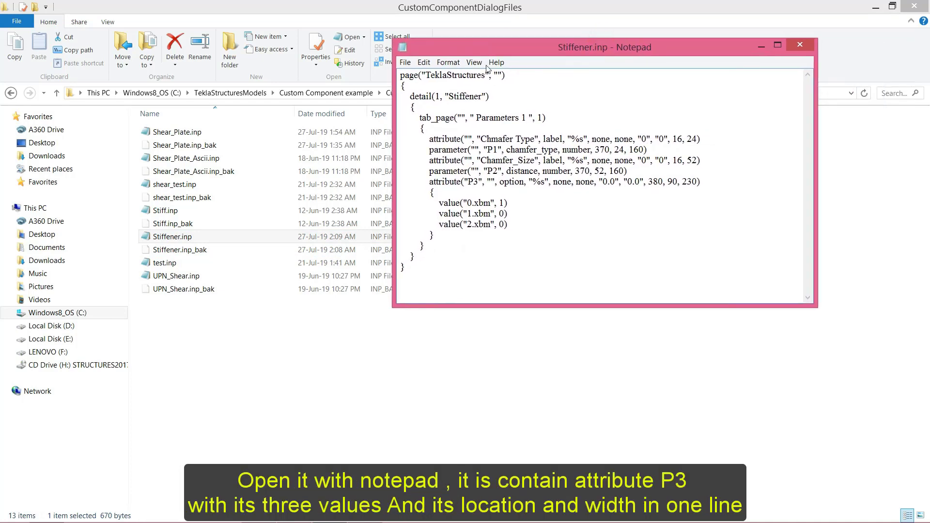
# Examine the P3 attribute line, its three picture values, the P2 parameter type and the tab_page entry in Stiffener.inp, then close the file.
pyautogui.moveTo(440, 205)
pyautogui.mouseDown()
pyautogui.moveTo(509, 214)
pyautogui.moveTo(514, 228)
pyautogui.mouseUp()
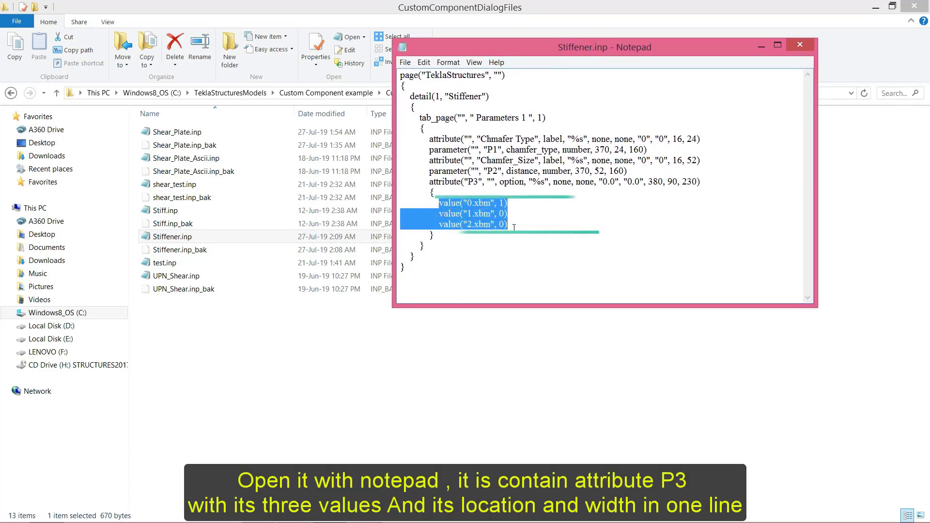
pyautogui.click(566, 214)
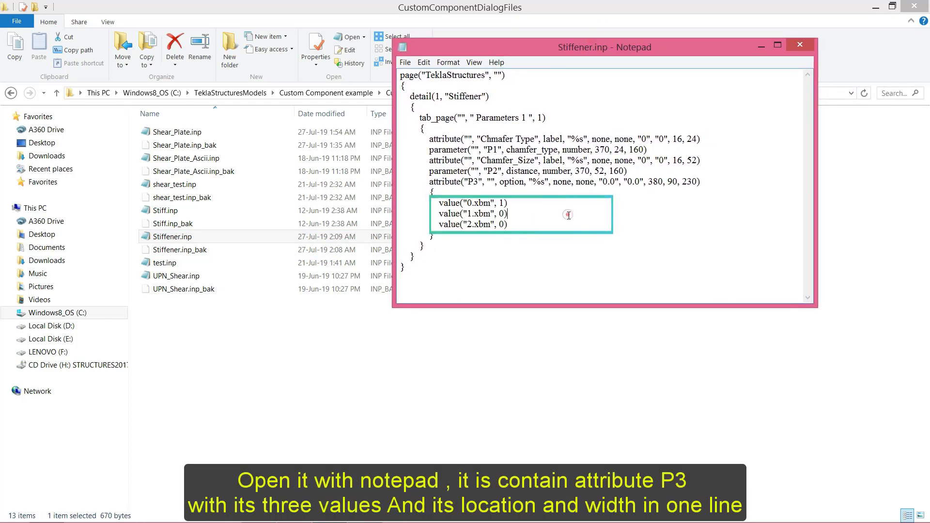
pyautogui.moveTo(429, 182); pyautogui.dragTo(486, 182)
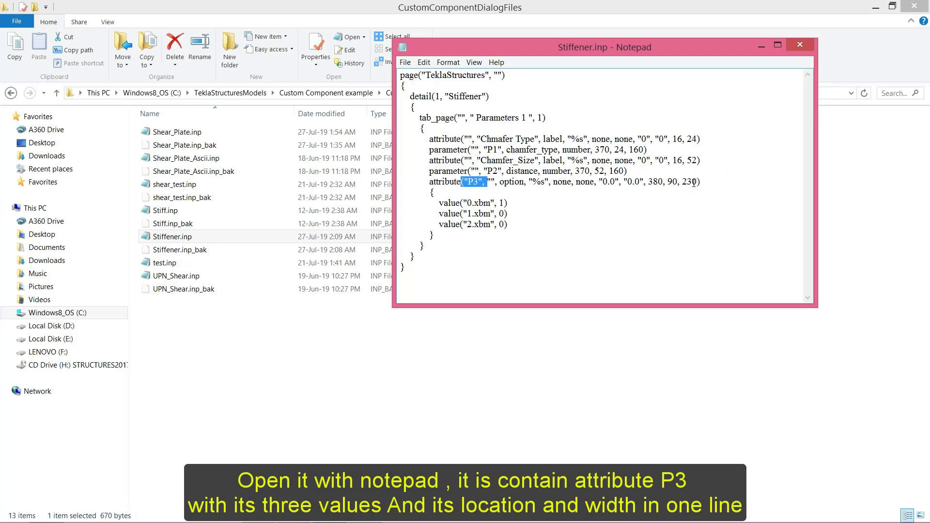
pyautogui.doubleClick(513, 182)
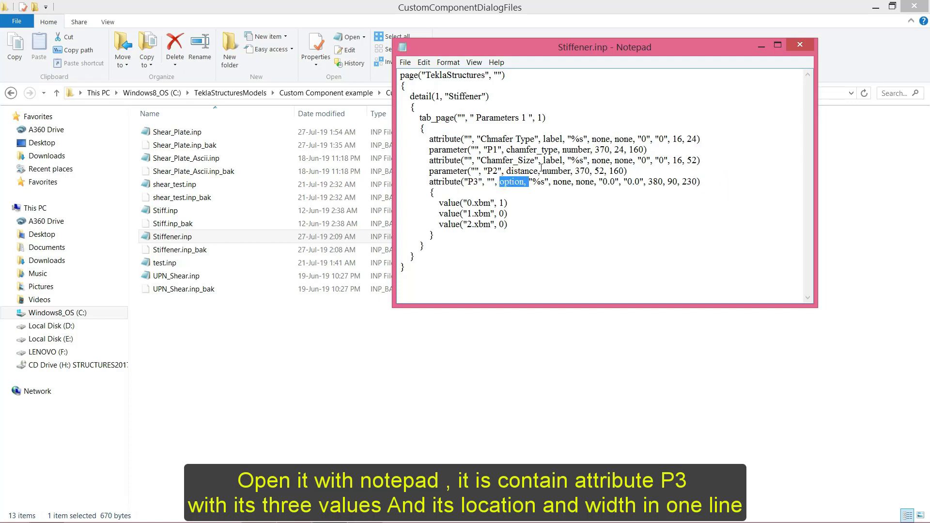
pyautogui.click(524, 172)
pyautogui.doubleClick(525, 171)
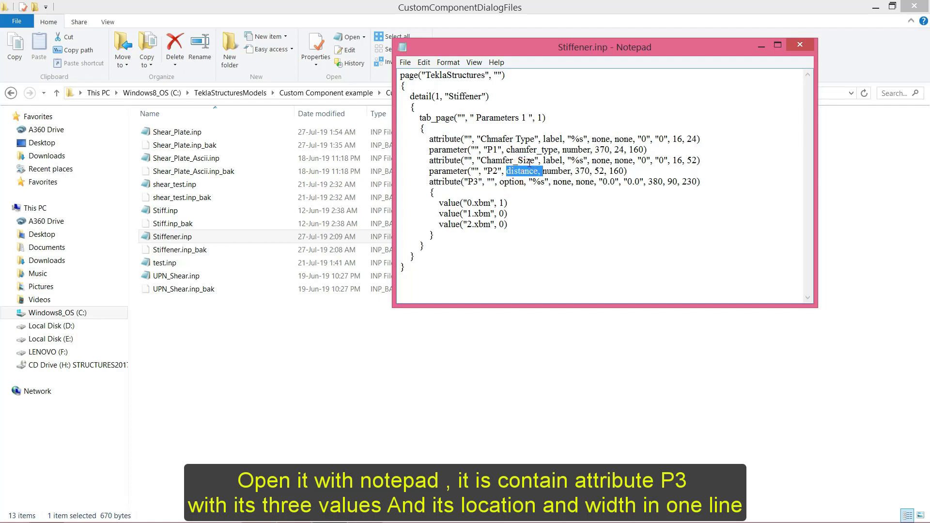
pyautogui.doubleClick(529, 161)
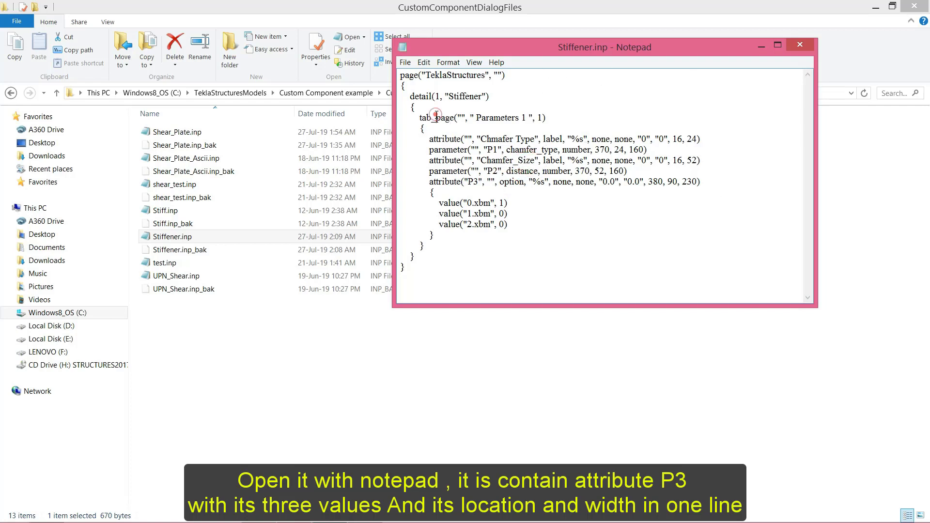
pyautogui.doubleClick(437, 118)
pyautogui.click(800, 46)
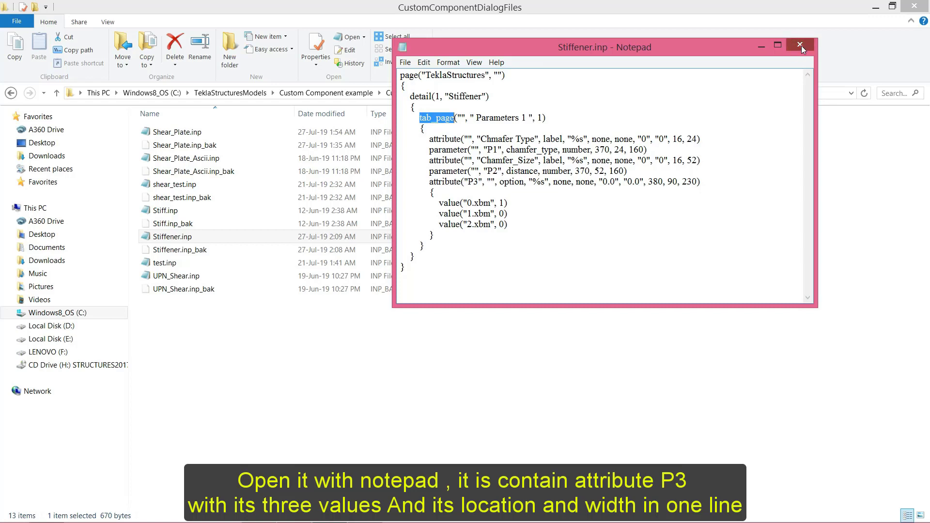
pyautogui.click(323, 360)
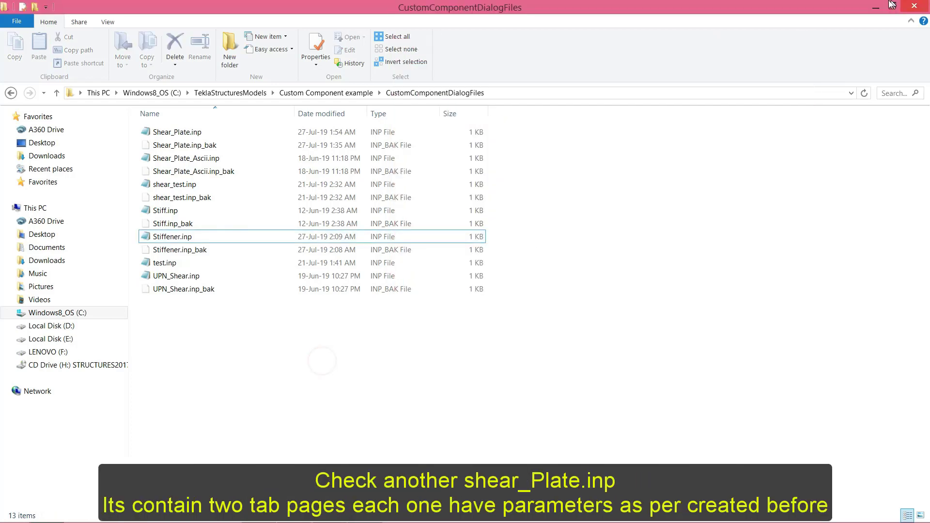
# Return to the Tekla Structures model, open the Shear_Plate component on the green beam to check its name, and close its dialog.
pyautogui.click(877, 7)
pyautogui.scroll(-5, 388, 291)
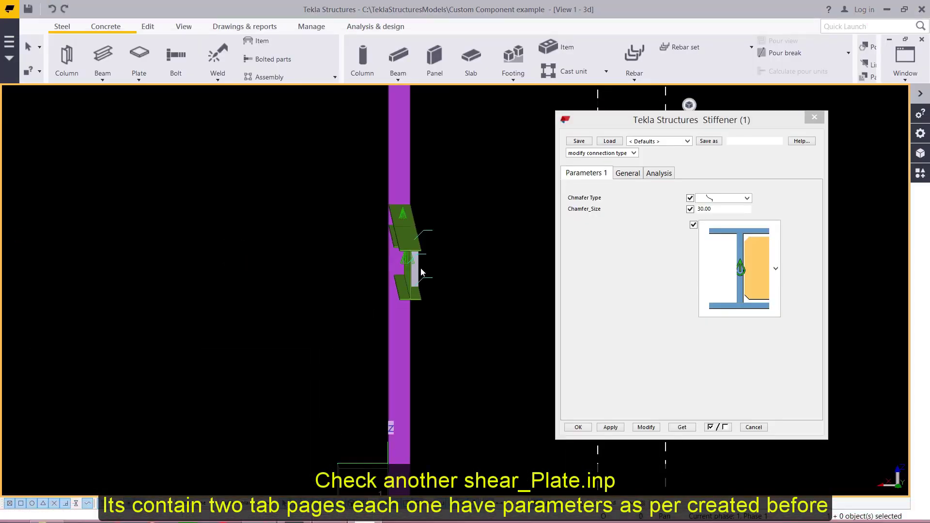
pyautogui.scroll(10, 208, 361)
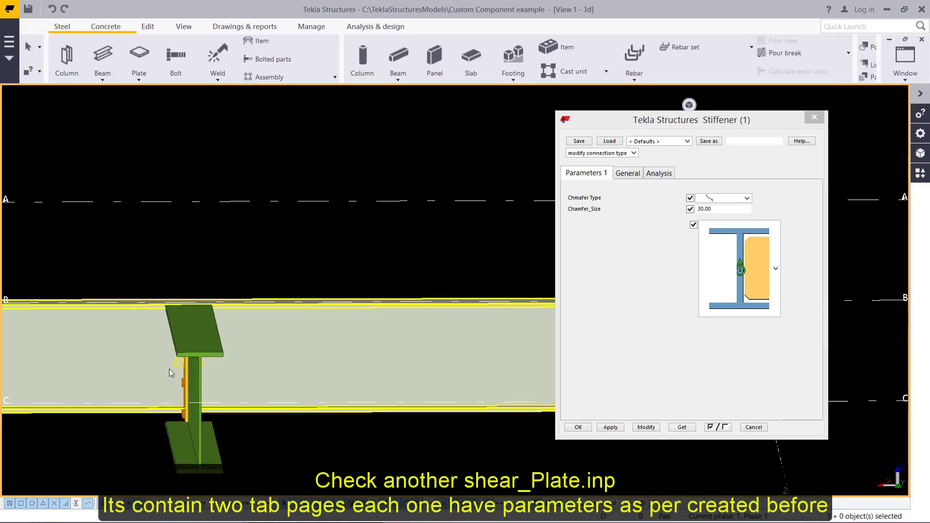
pyautogui.doubleClick(177, 363)
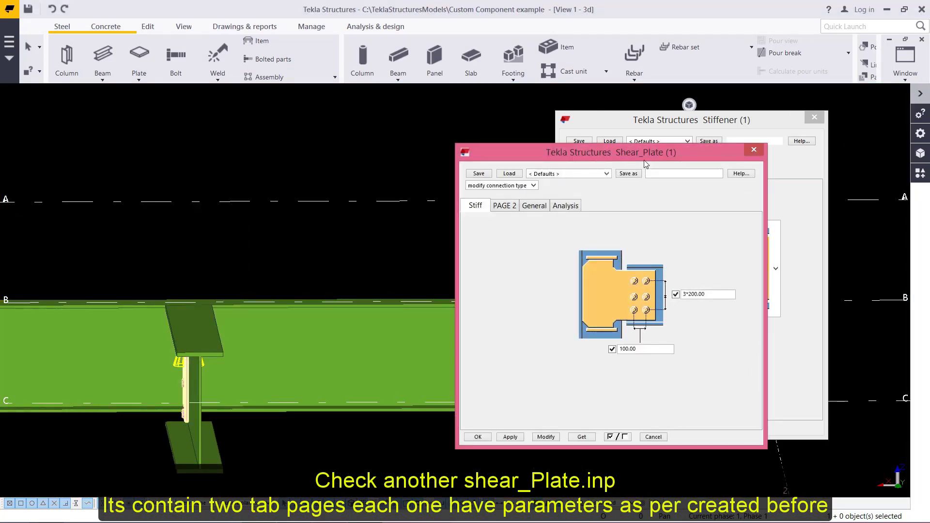
pyautogui.click(754, 150)
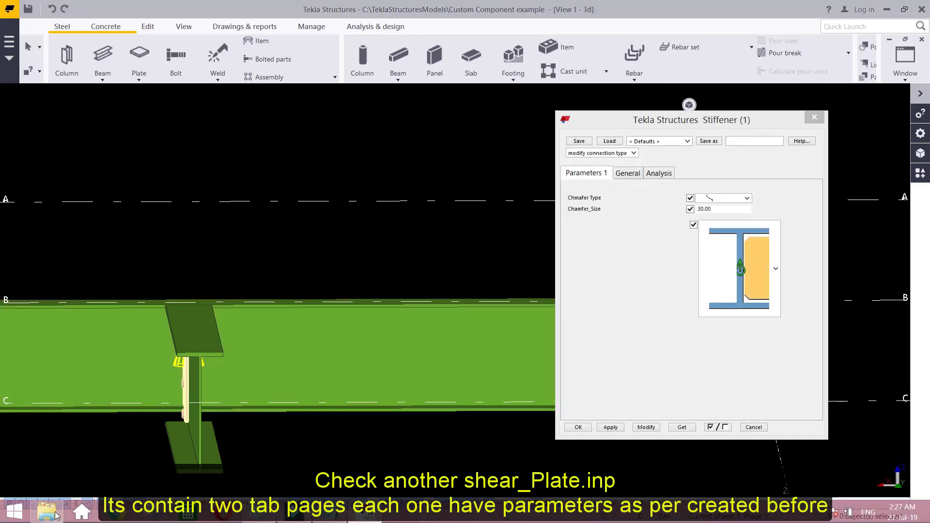
# Switch back to the CustomComponentDialogFiles folder and open Shear_Plate.inp for editing in Notepad.
pyautogui.click(56, 515)
pyautogui.click(178, 333)
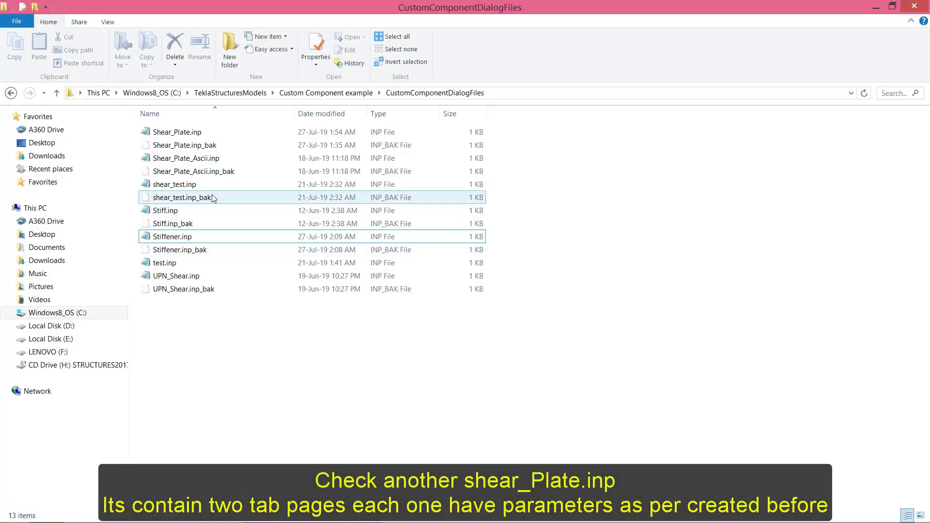
pyautogui.click(181, 159)
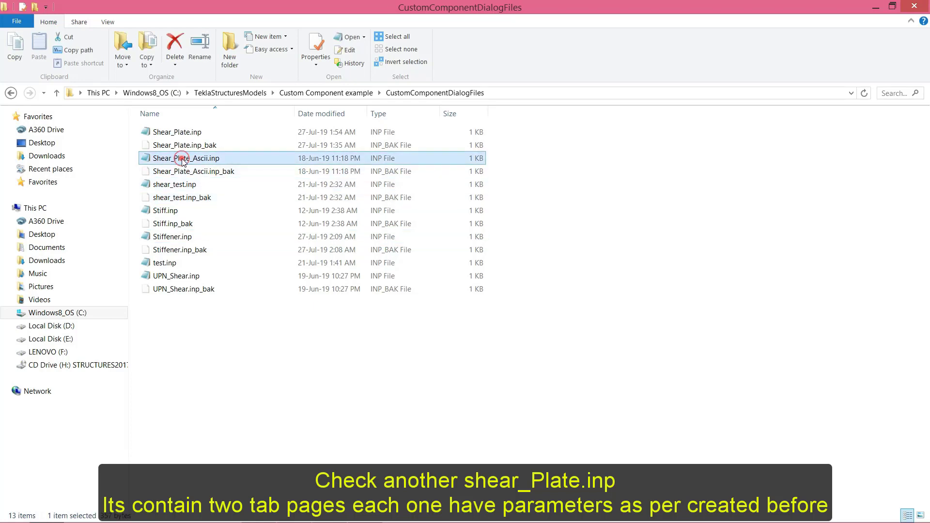
pyautogui.click(175, 132)
pyautogui.rightClick(176, 132)
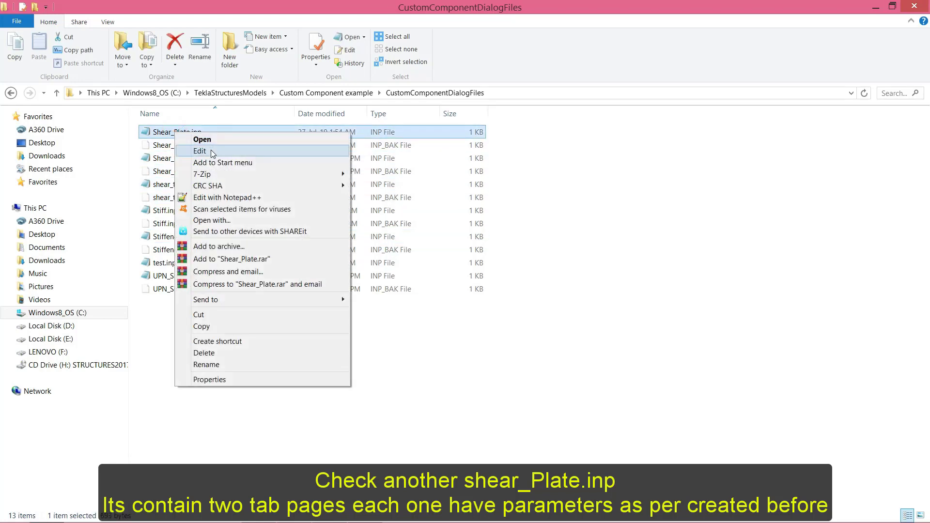
pyautogui.click(210, 151)
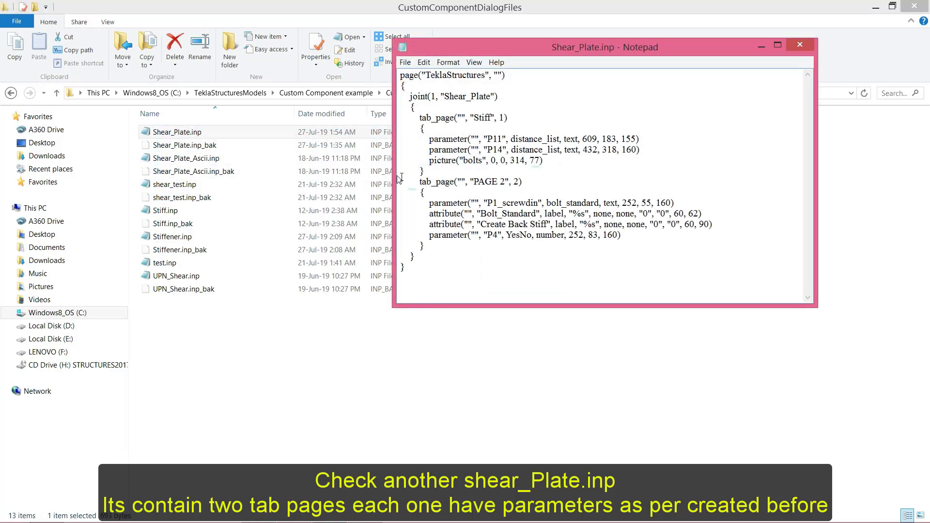
# Examine the PAGE 2 and Stiff tab_page blocks with their parameters in Shear_Plate.inp, then close the file.
pyautogui.moveTo(420, 182)
pyautogui.mouseDown()
pyautogui.moveTo(424, 193)
pyautogui.moveTo(703, 226)
pyautogui.moveTo(631, 237)
pyautogui.mouseUp()
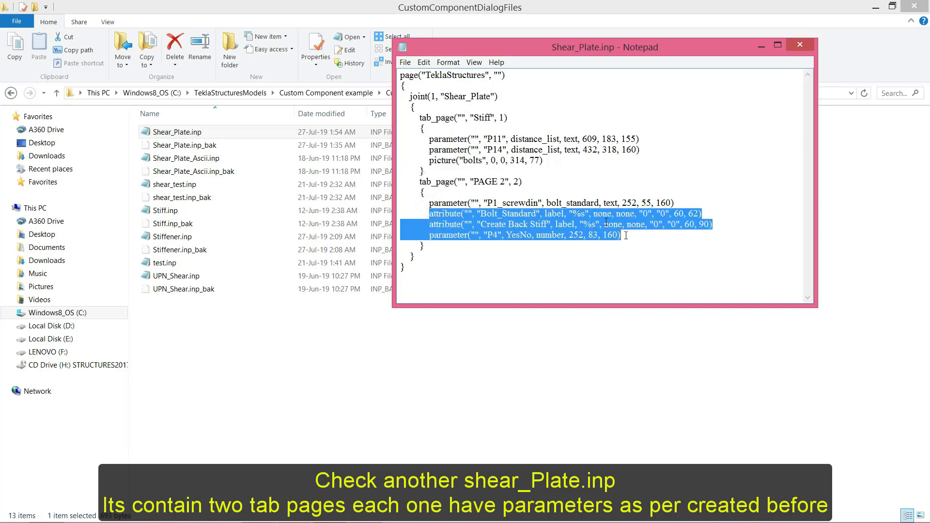
pyautogui.moveTo(419, 117); pyautogui.dragTo(593, 171)
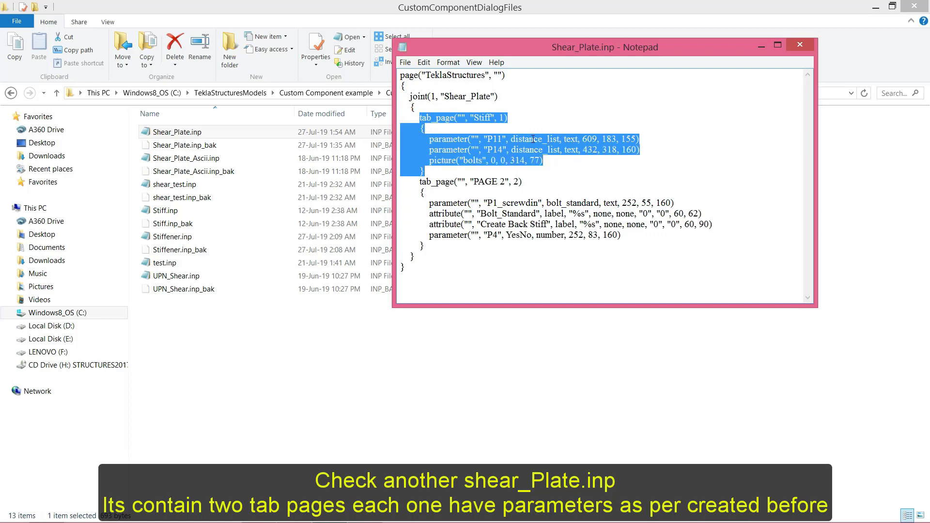
pyautogui.click(801, 45)
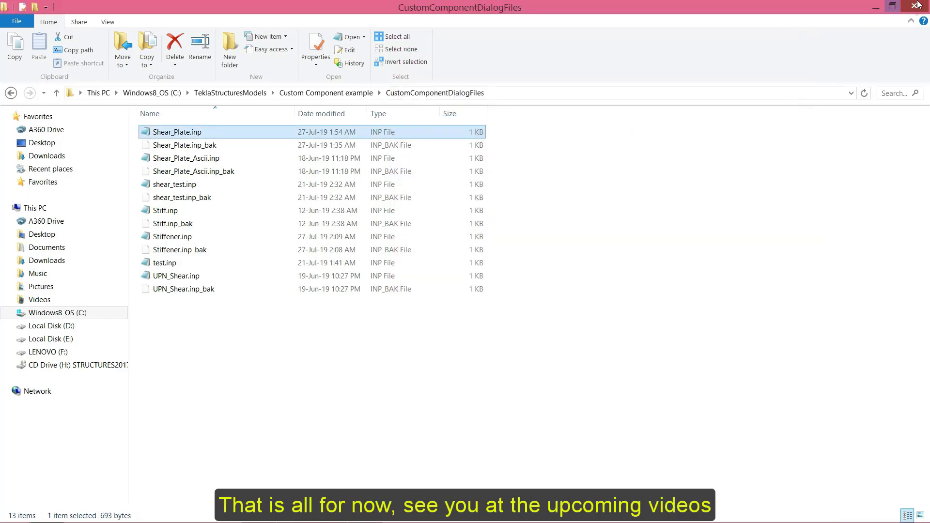